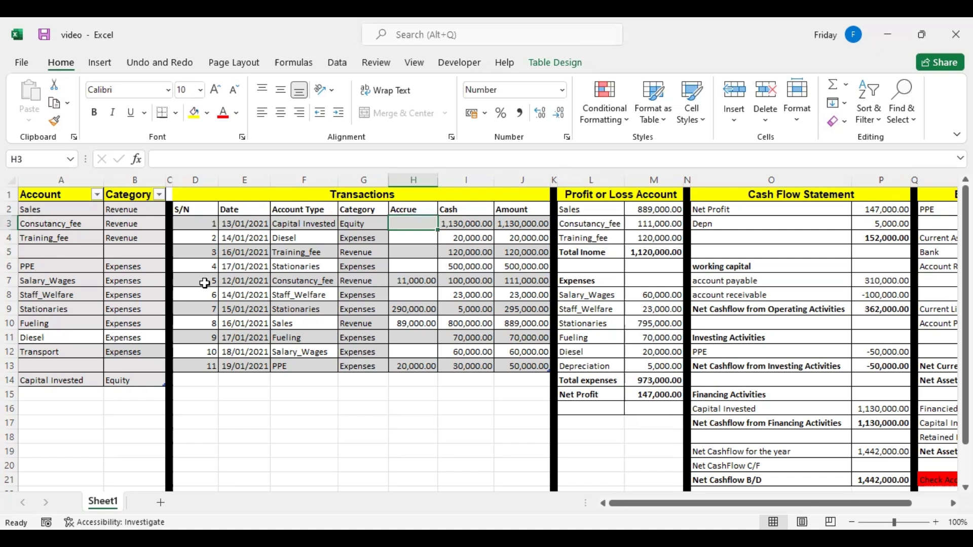
Examine the account list, transactions table, profit or loss account, cash flow statement and balance sheet.
left_click_drag(56, 214, 134, 352)
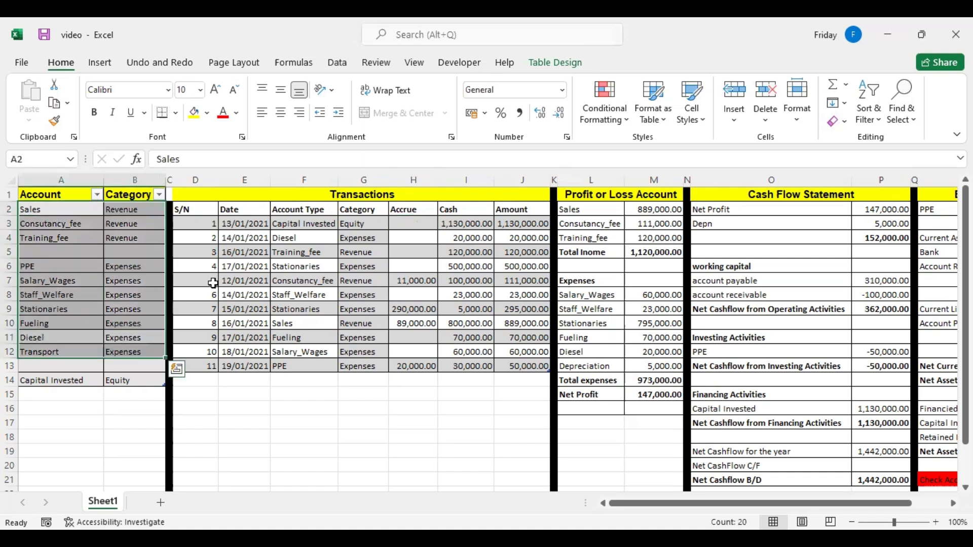
left_click_drag(318, 211, 378, 336)
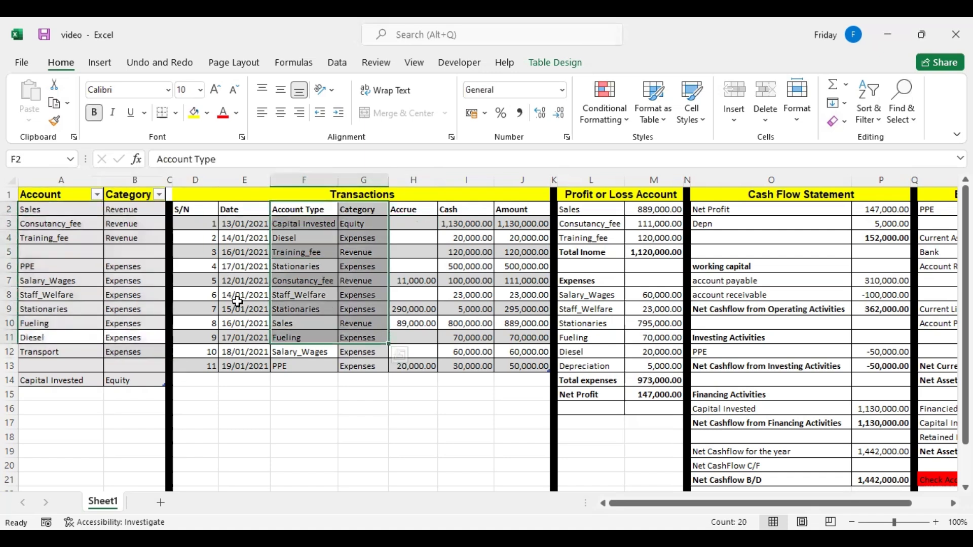
left_click_drag(614, 209, 651, 381)
left_click(782, 215)
left_click_drag(781, 215, 807, 324)
left_click(877, 266)
key("Right")
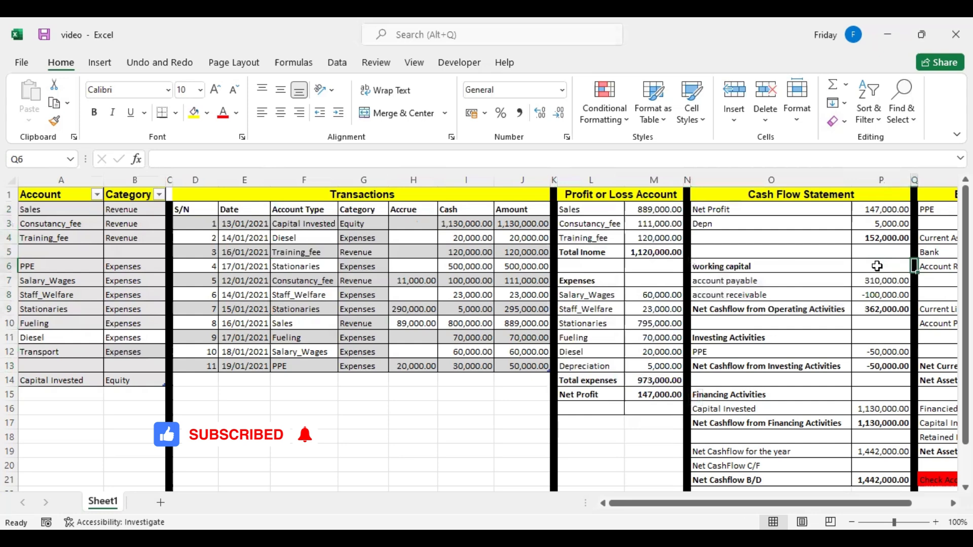
key("Right")
key("Right")
left_click(229, 278)
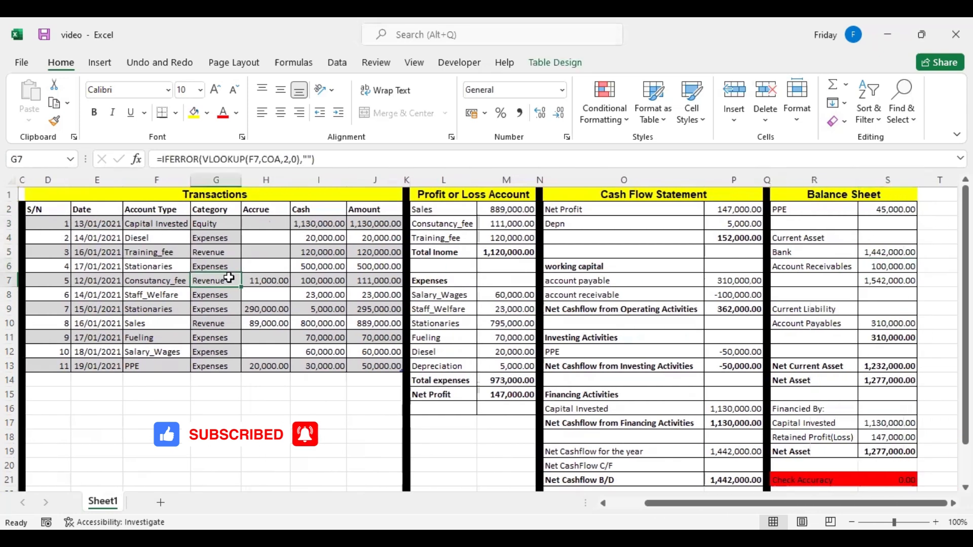
key("Left")
key("Left")
key("Left")
key("Left")
key("Left")
key("Left")
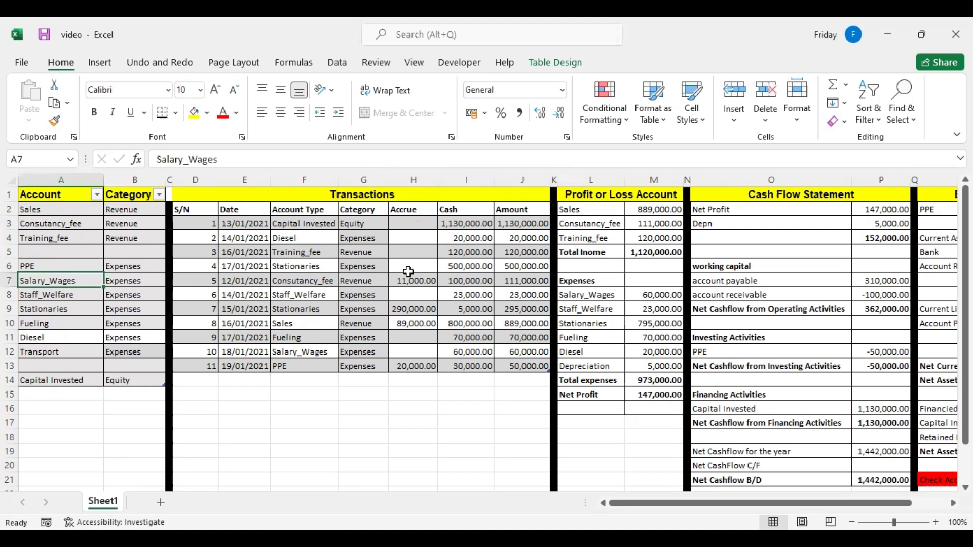
Rename the Sales account to Income in the account list.
left_click(80, 206)
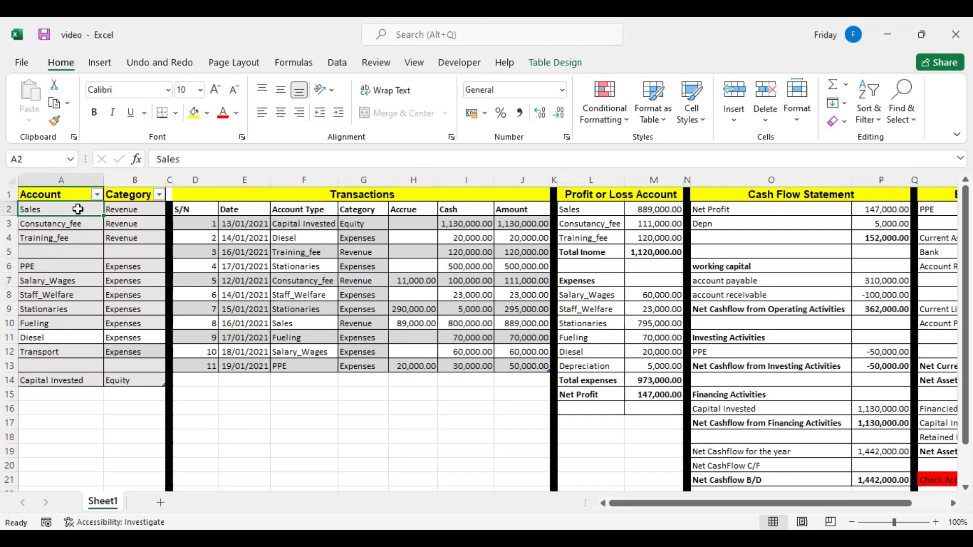
type("Income")
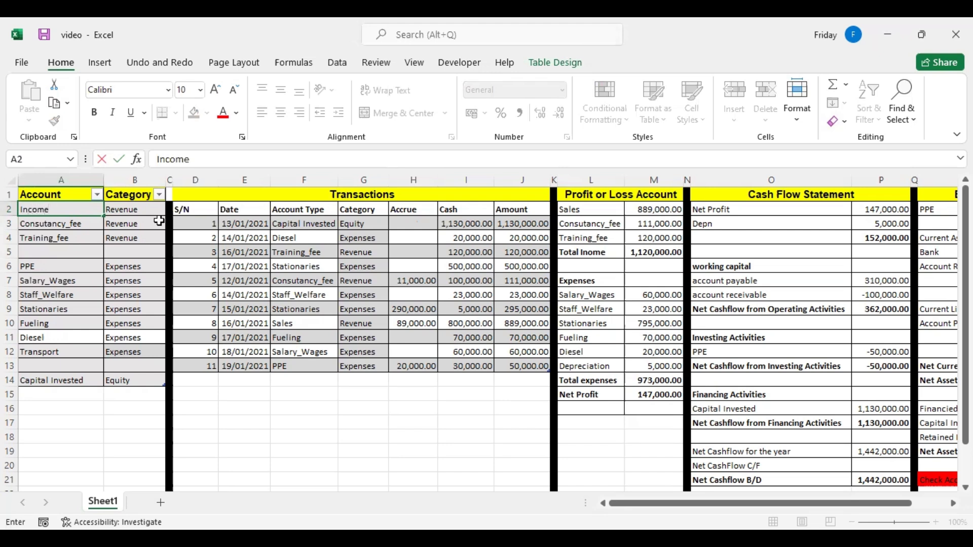
left_click(303, 323)
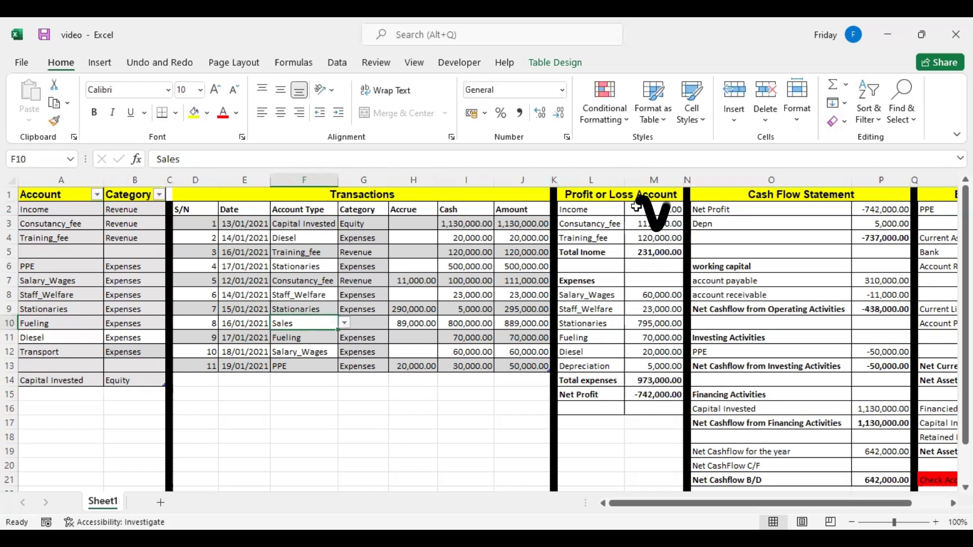
Check the first revenue line of the profit or loss account and set the account type of transaction 8 to Income.
left_click(594, 210)
left_click(658, 210)
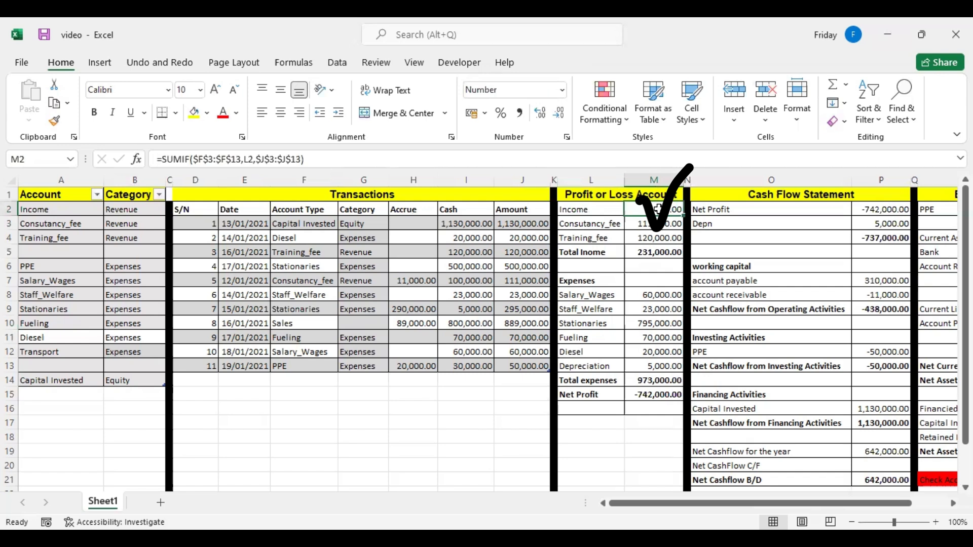
left_click(589, 214)
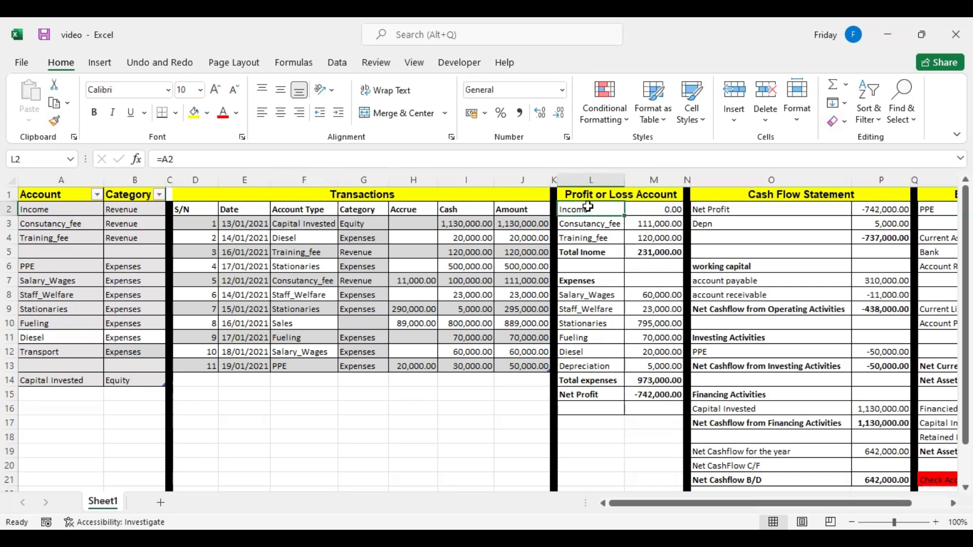
left_click(299, 324)
left_click(343, 323)
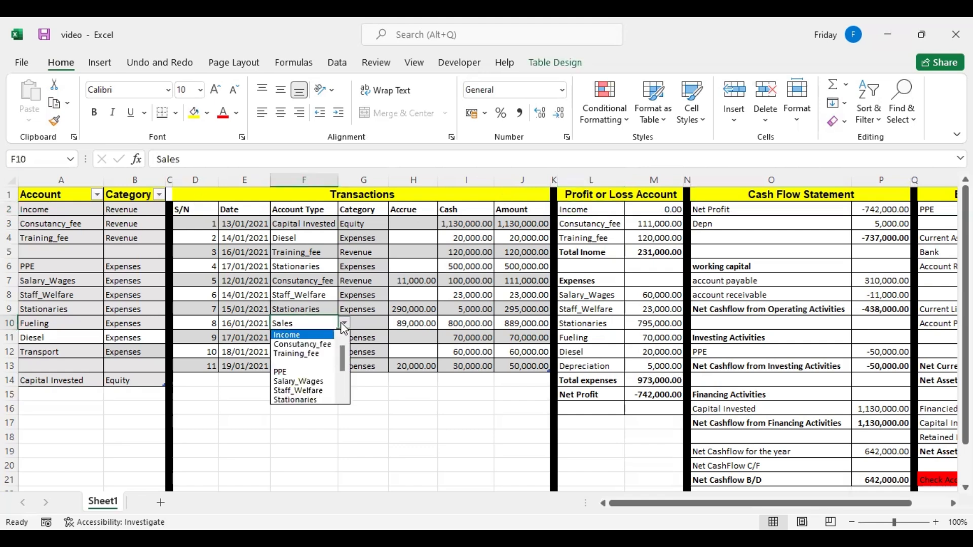
left_click(297, 335)
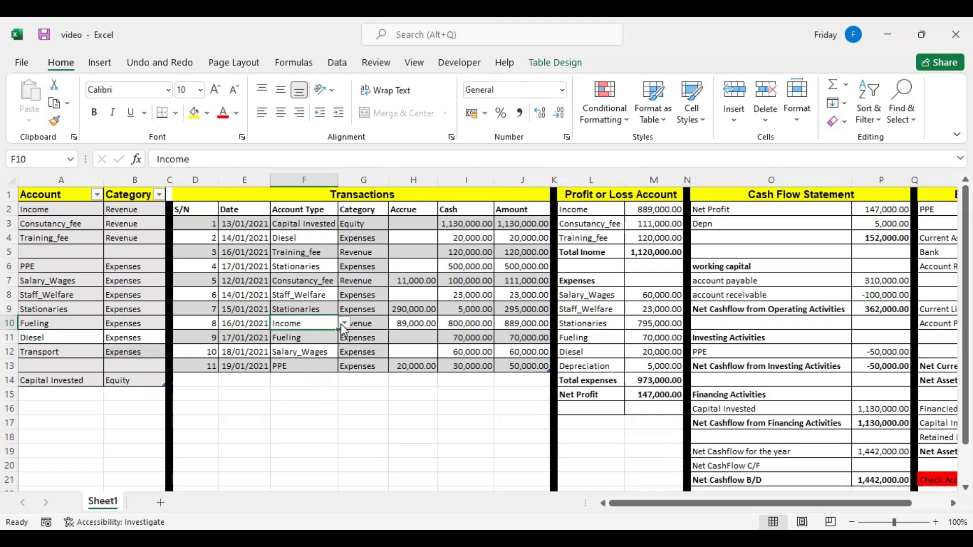
Undo the account type change of transaction 8 and choose Income for it again.
left_click(159, 63)
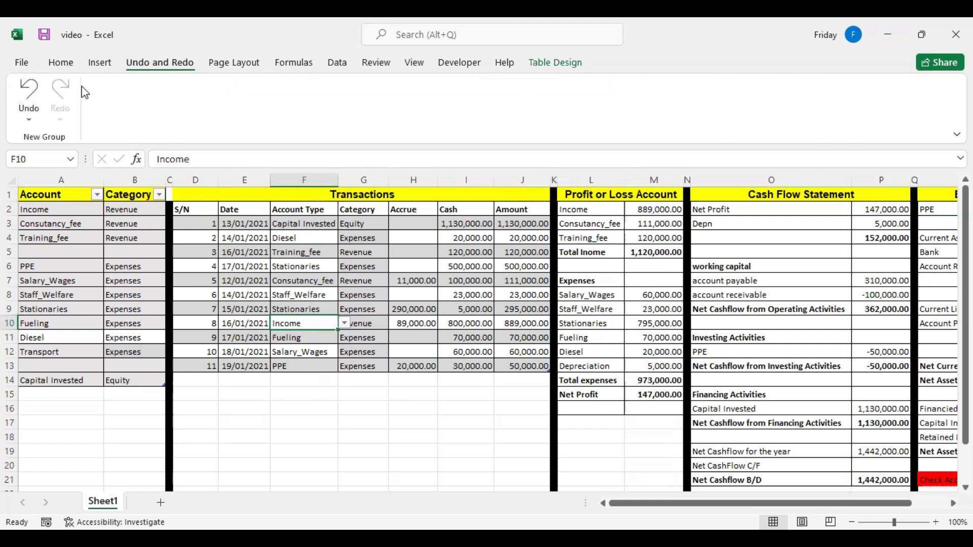
left_click(29, 93)
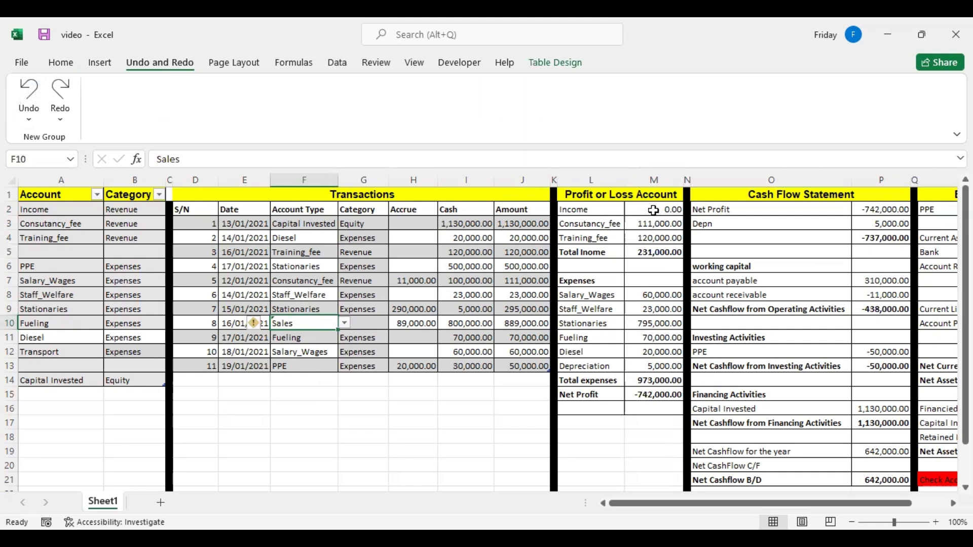
left_click(345, 322)
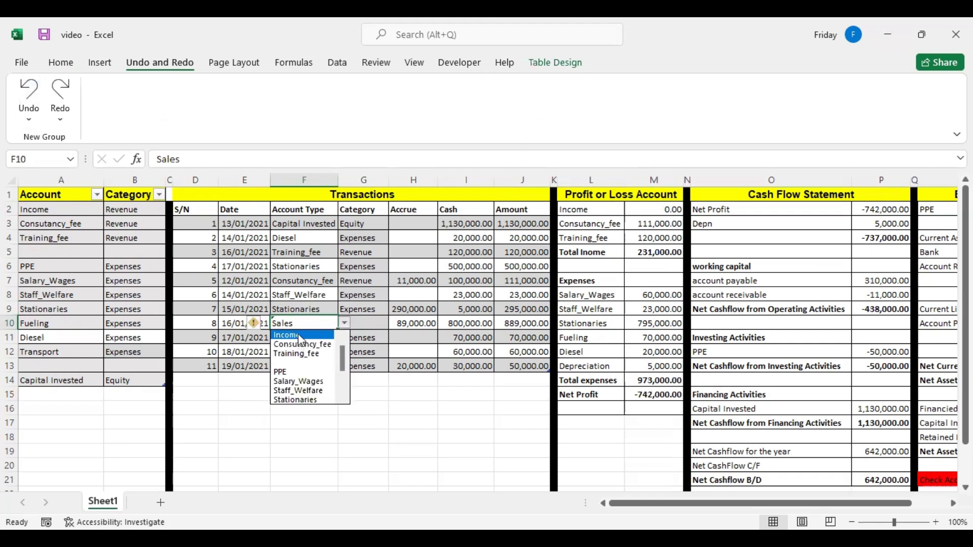
left_click(301, 335)
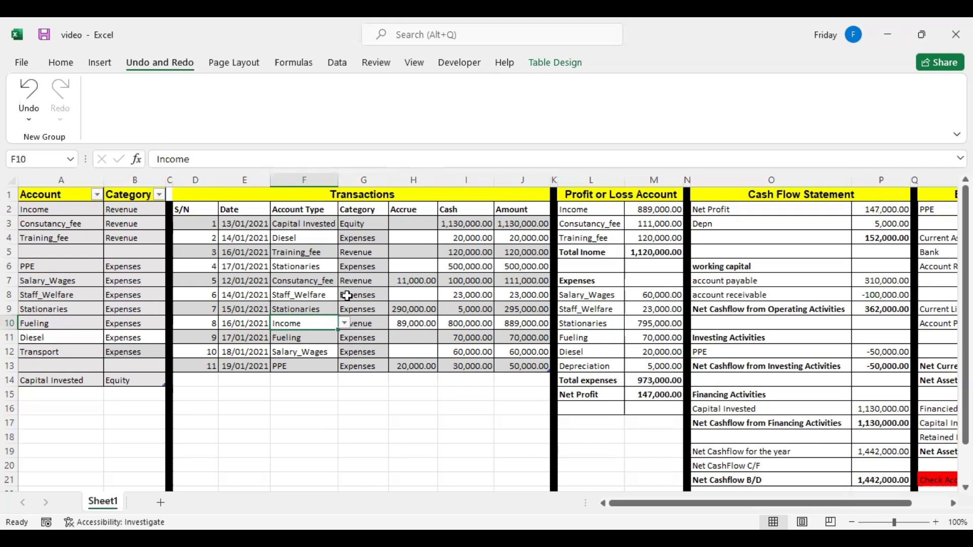
Clear the accrued amount of transaction 8 and set its cash amount to 889000.
left_click(408, 323)
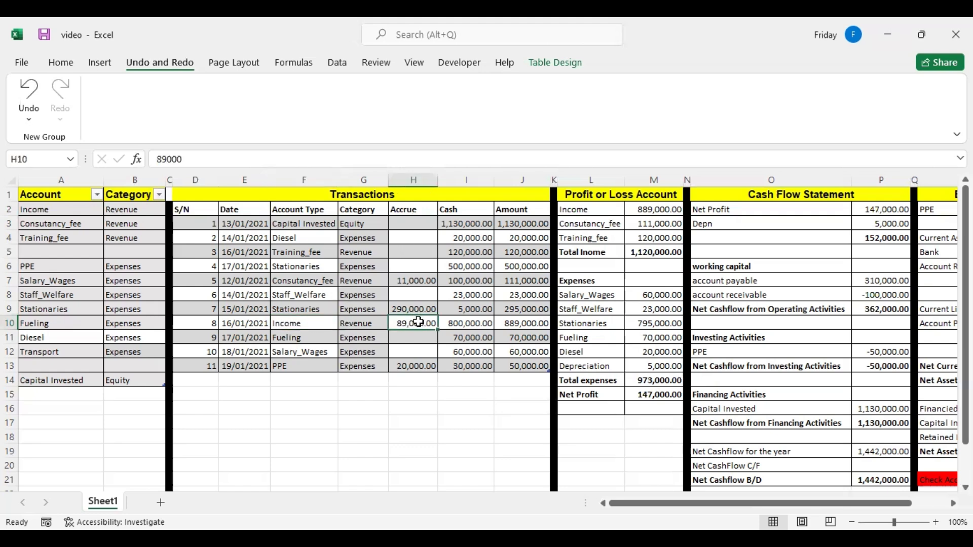
key("Delete")
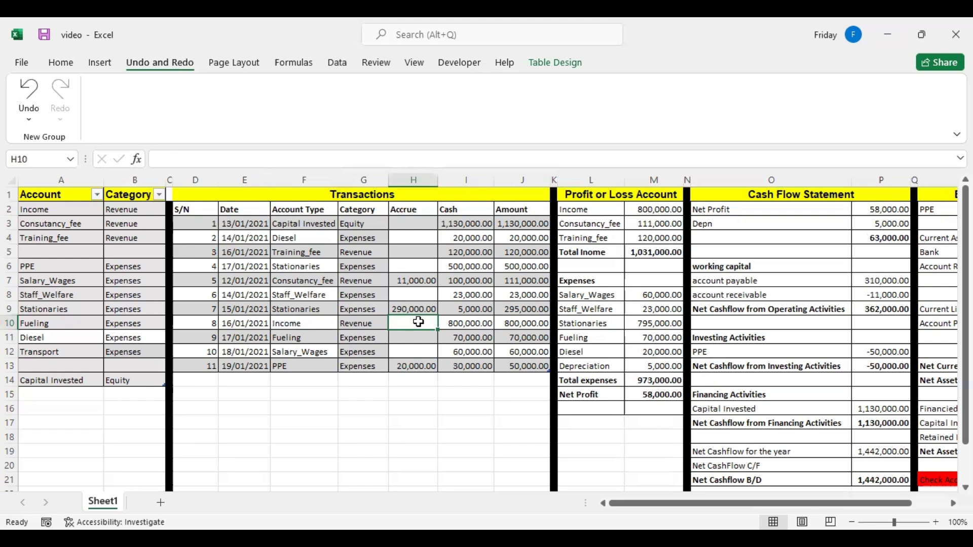
key("Right")
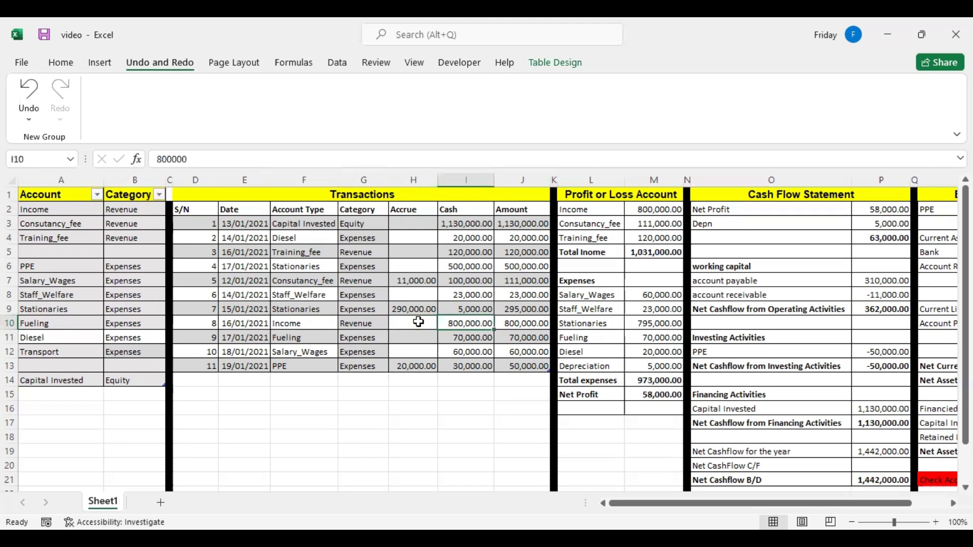
type("889000")
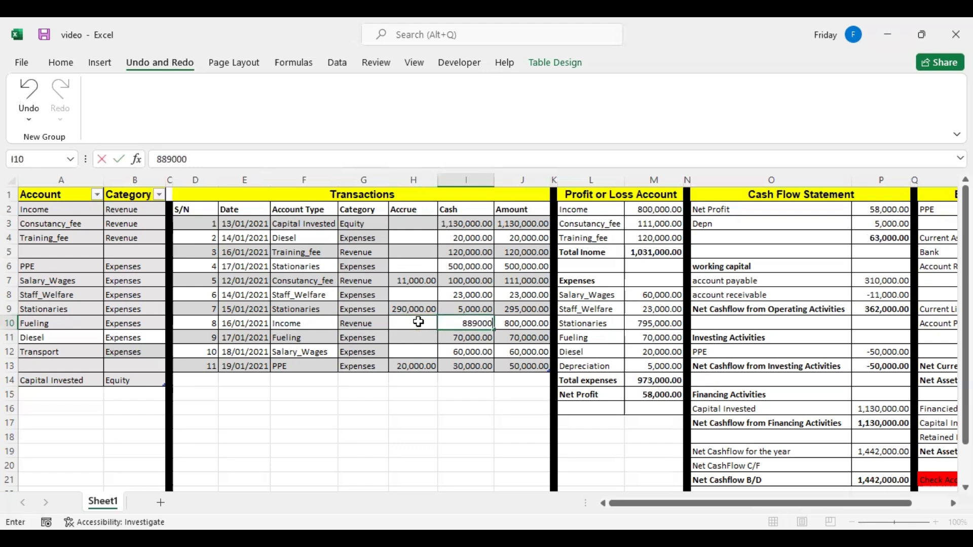
key("Return")
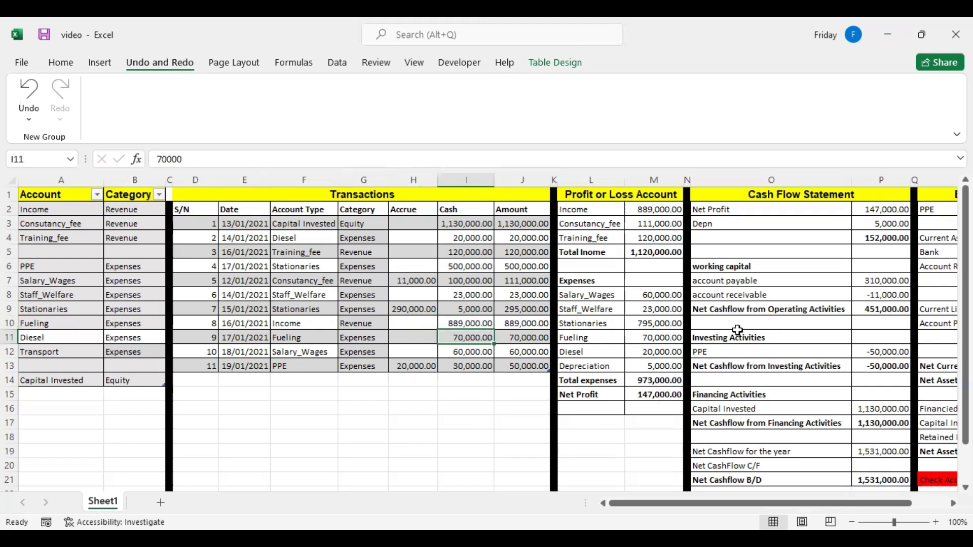
Inspect the account receivable formula in the cash flow statement and the receivables in the balance sheet.
left_click(868, 298)
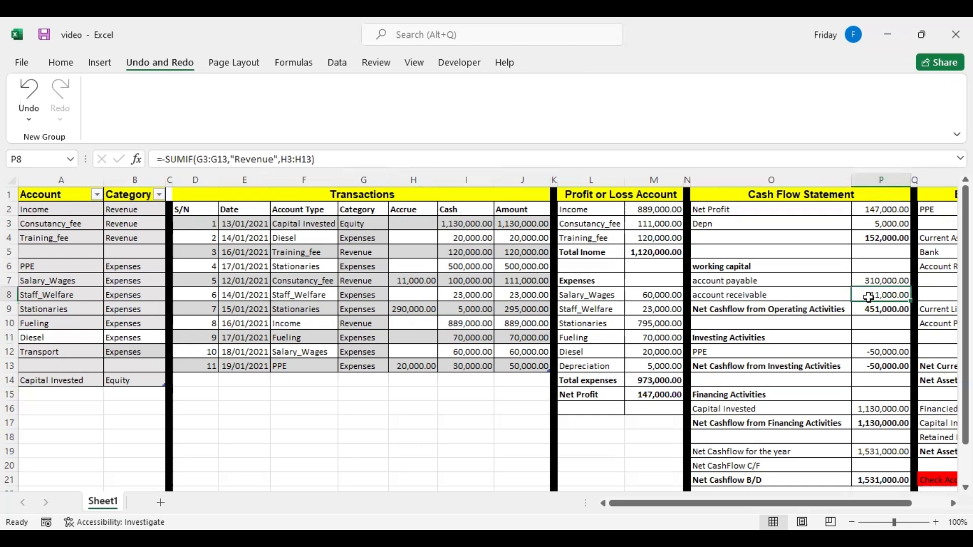
key("Right")
key("Right")
key("Right")
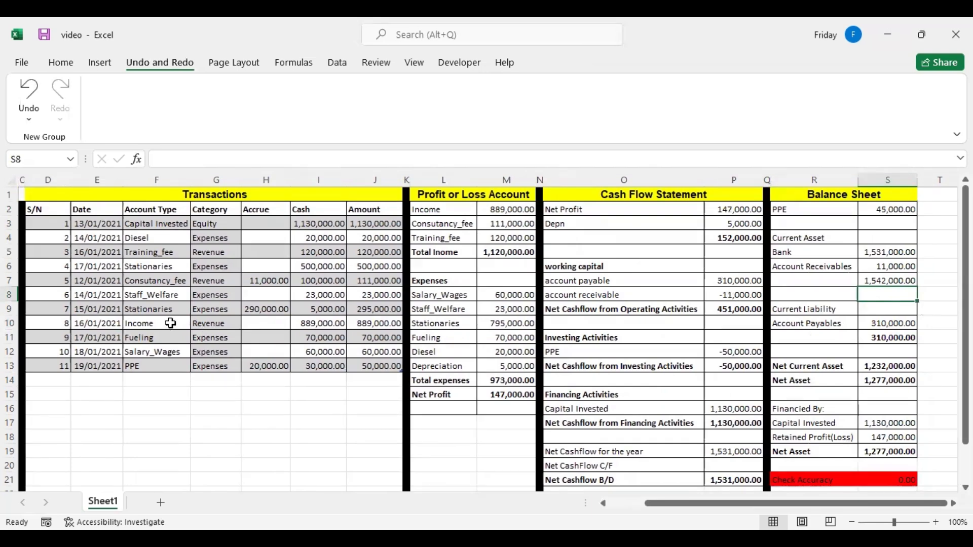
Clear the accrued amount of the Stationaries transaction dated 15/01/2021.
left_click(176, 280)
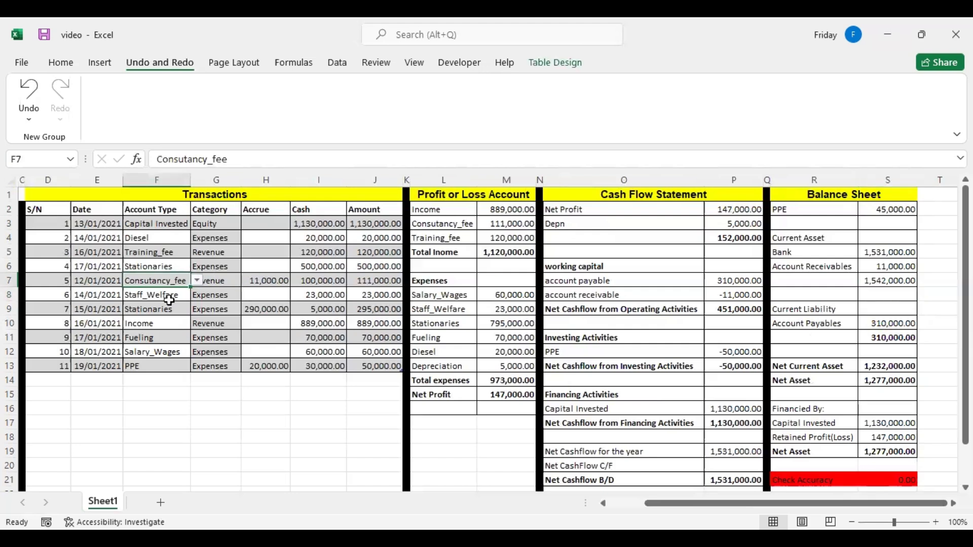
left_click(169, 307)
left_click(264, 308)
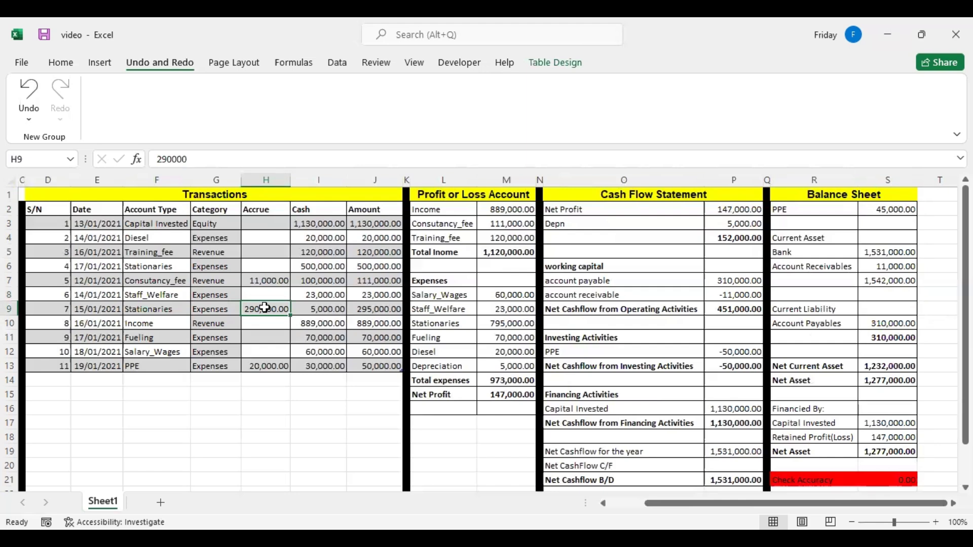
key("Delete")
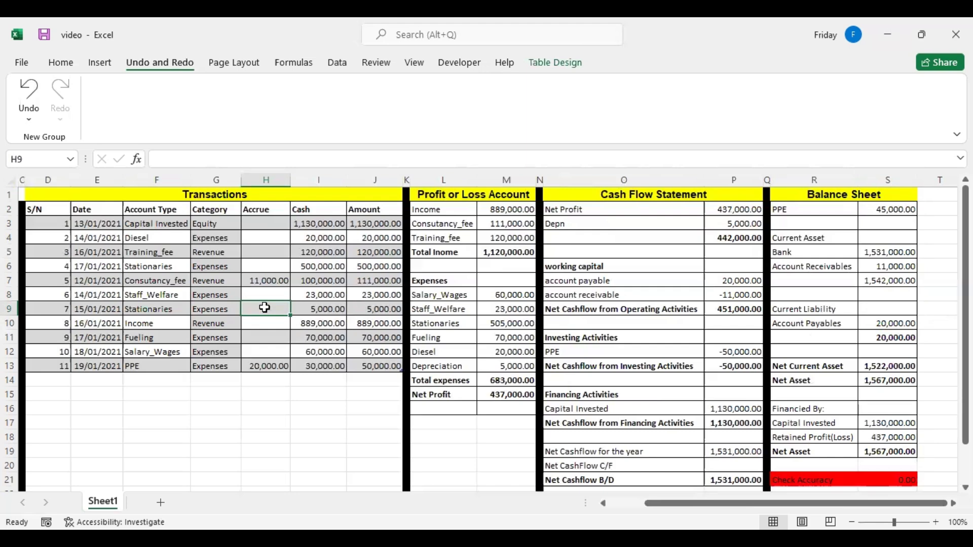
Inspect account payable in the cash flow statement and balance sheet, plus the Check Accuracy formula and both Net Asset lines.
left_click(734, 280)
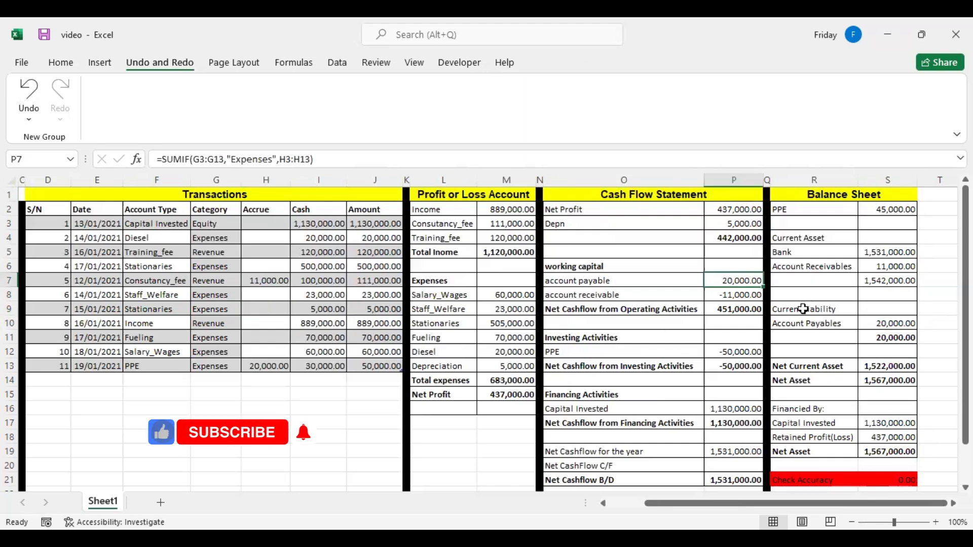
left_click(897, 322)
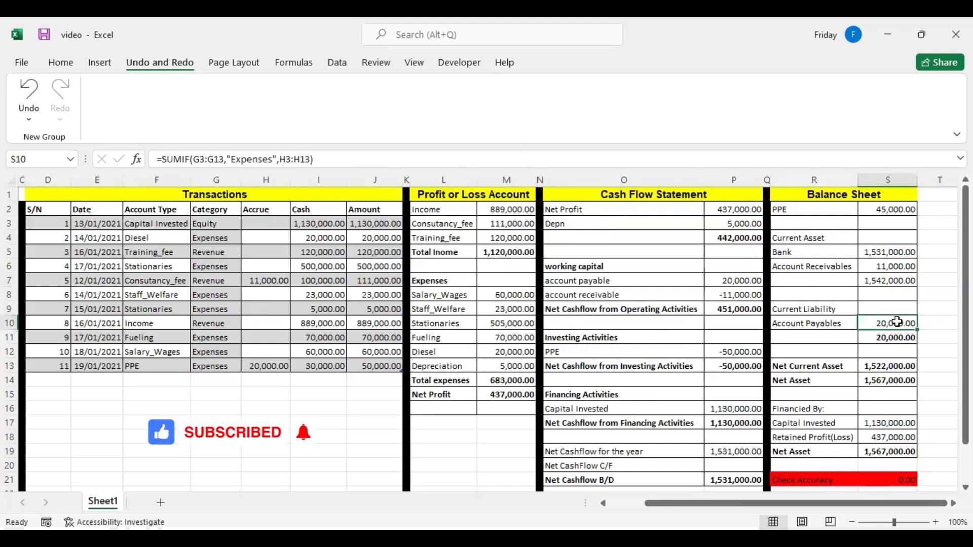
left_click(879, 477)
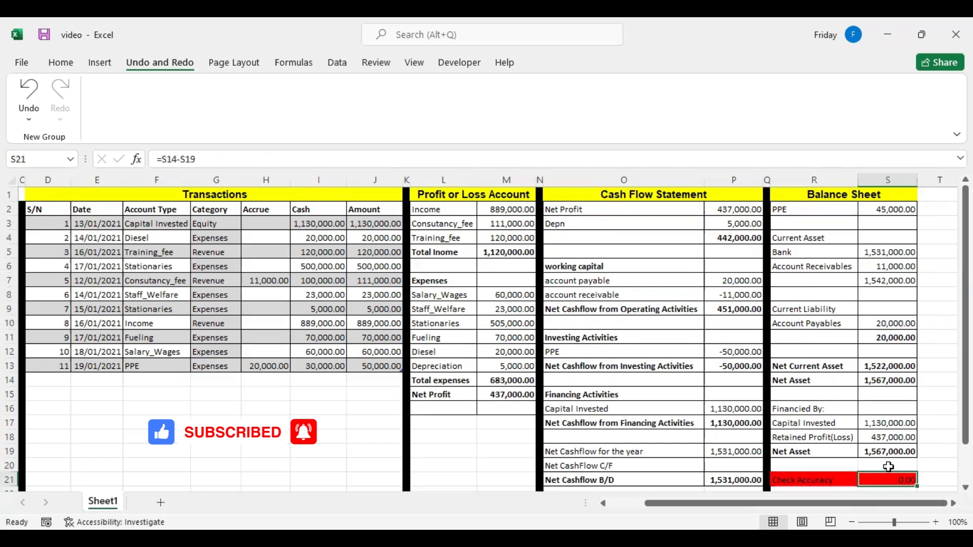
left_click(822, 481)
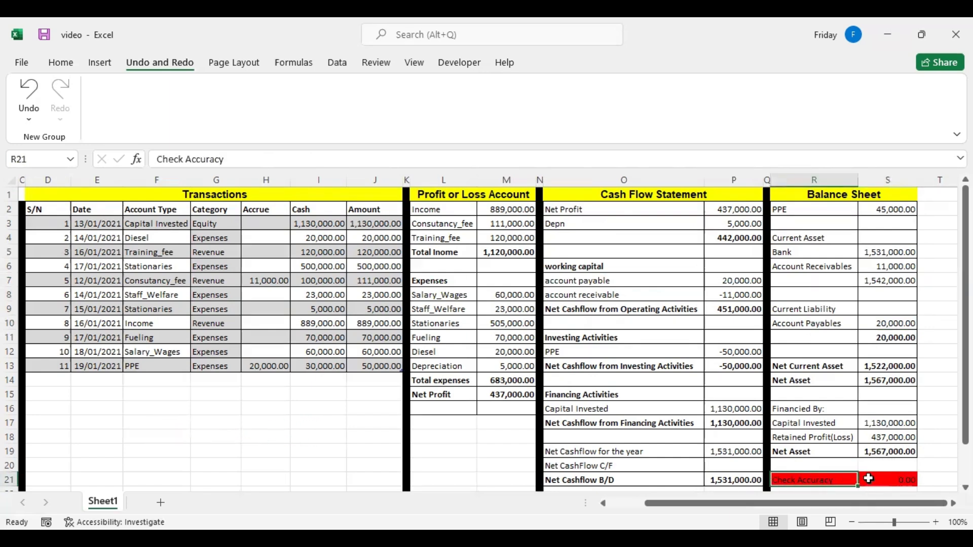
left_click(820, 453)
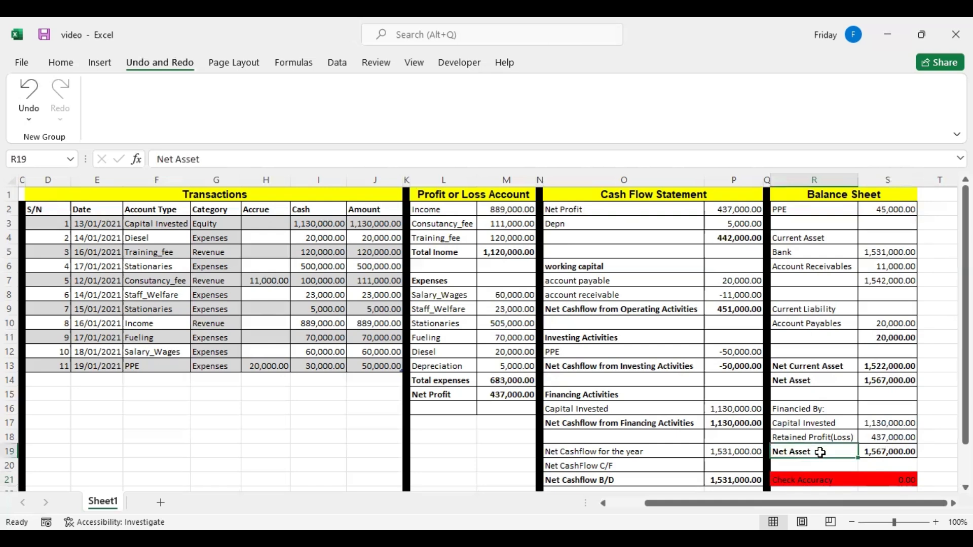
left_click(832, 381)
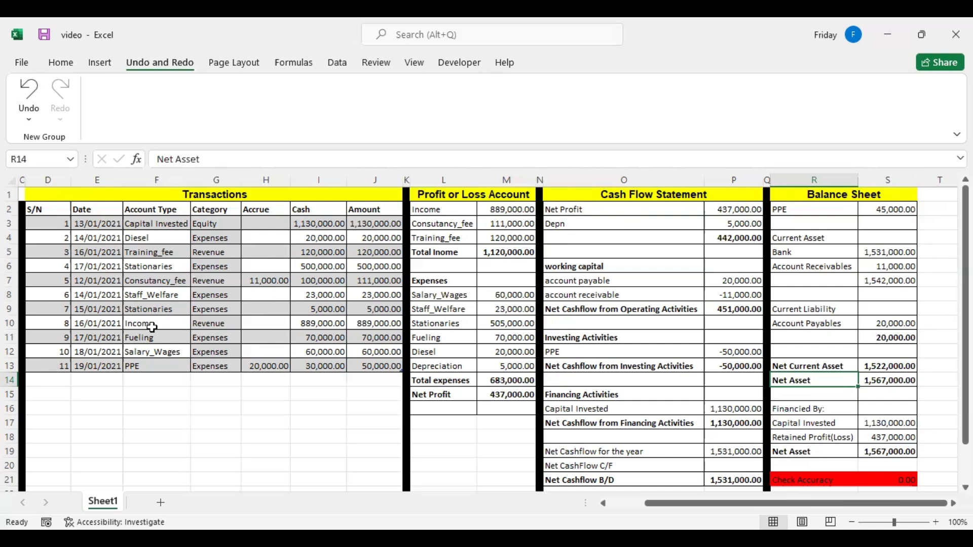
Review the account list and select the whole transactions table from the S/N header through the last amount.
left_click(137, 354)
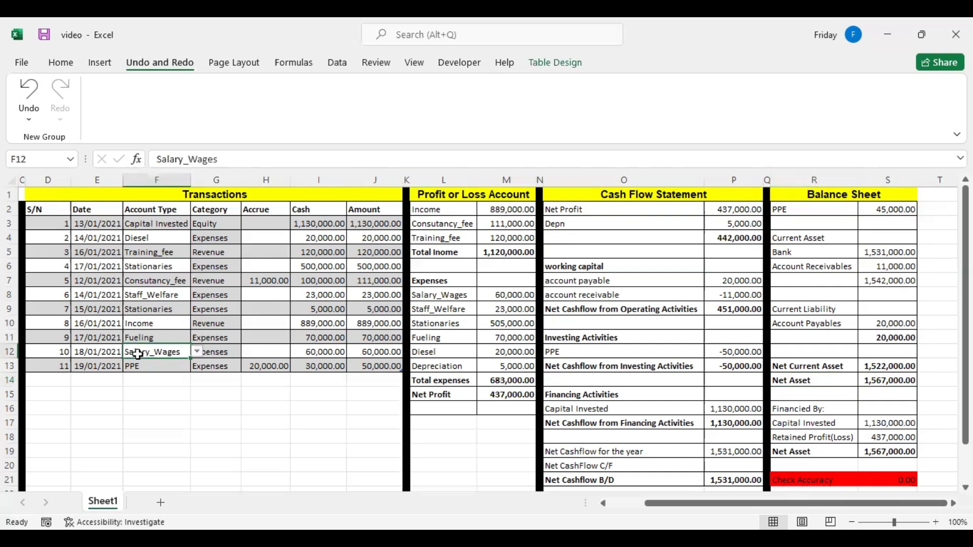
left_click(73, 223)
key("Left")
key("Left")
key("Left")
key("Left")
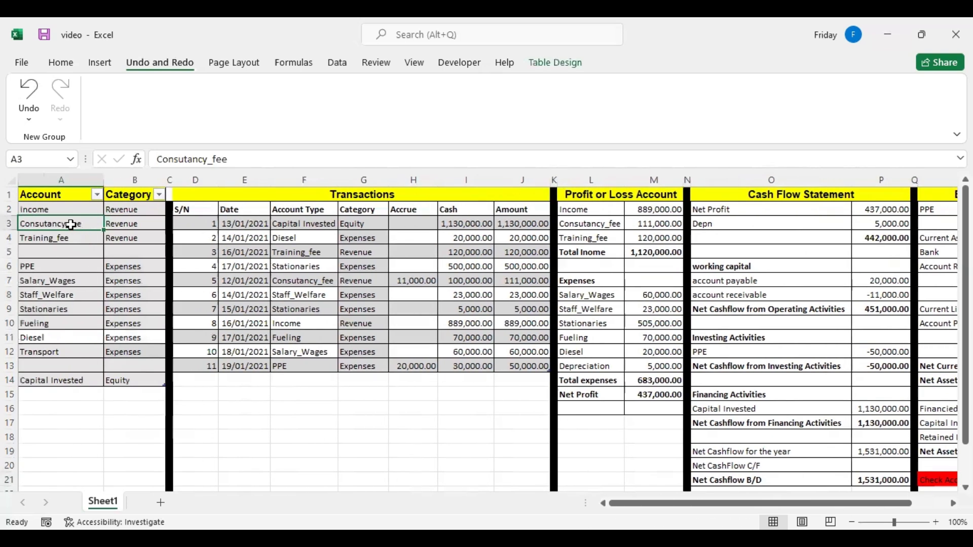
left_click_drag(216, 212, 525, 366)
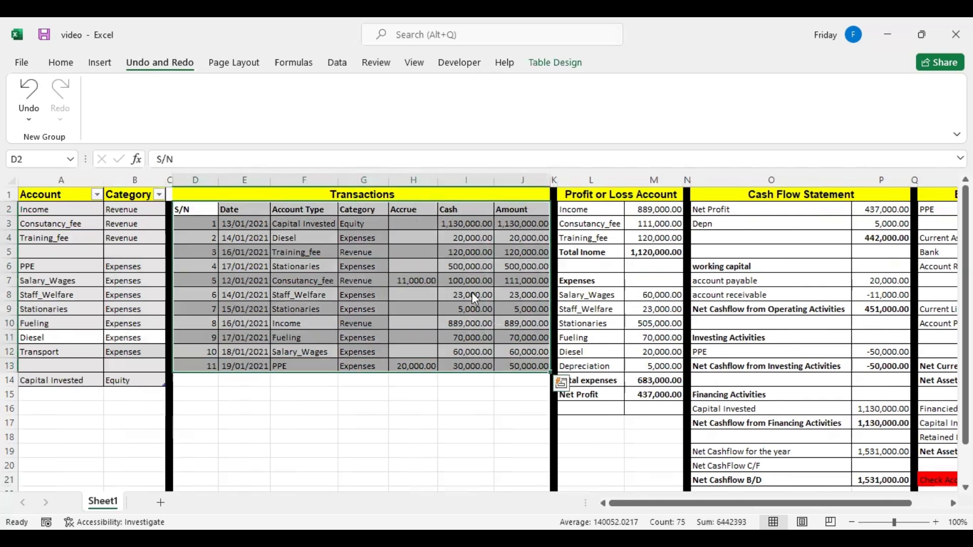
Copy the selected transactions table and paste it as values directly below, starting at cell D14.
right_click(470, 354)
left_click(517, 140)
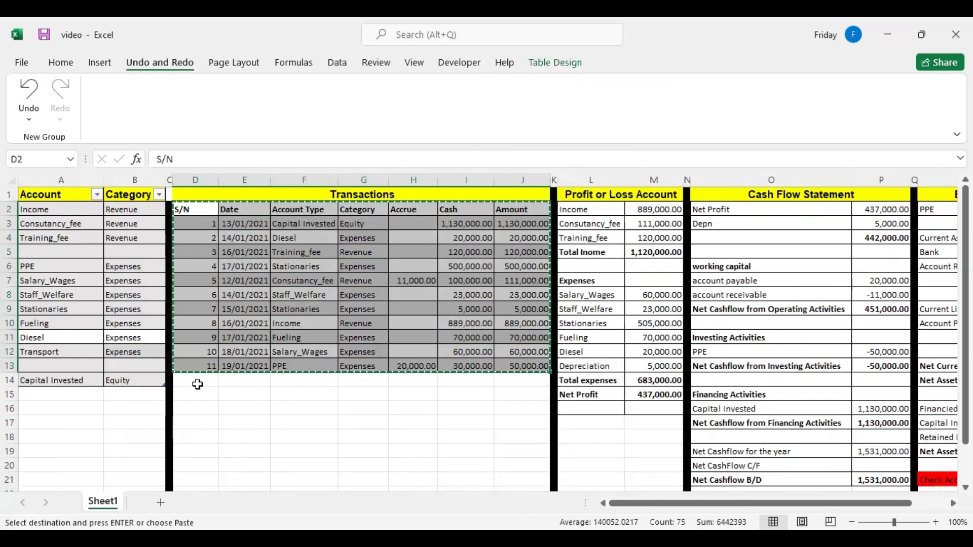
left_click(196, 382)
right_click(196, 382)
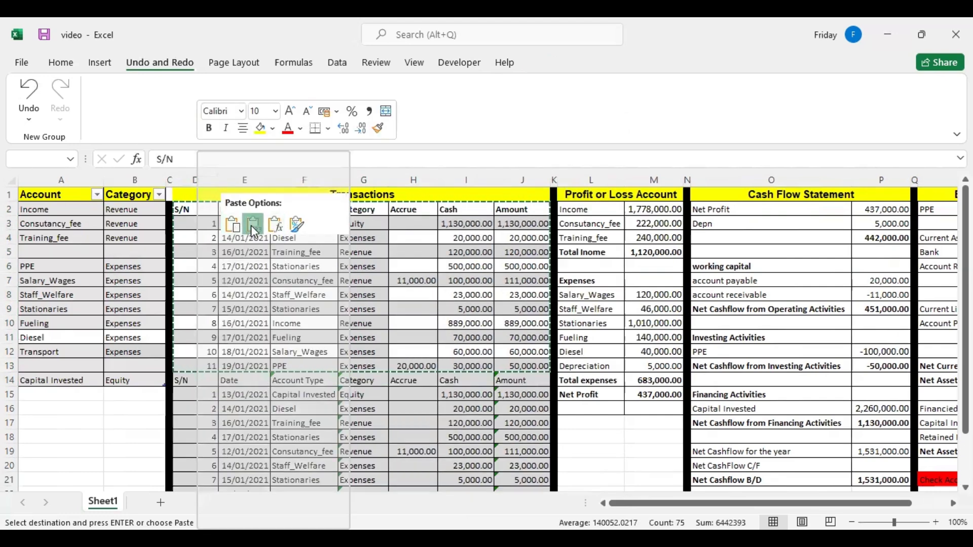
left_click(252, 227)
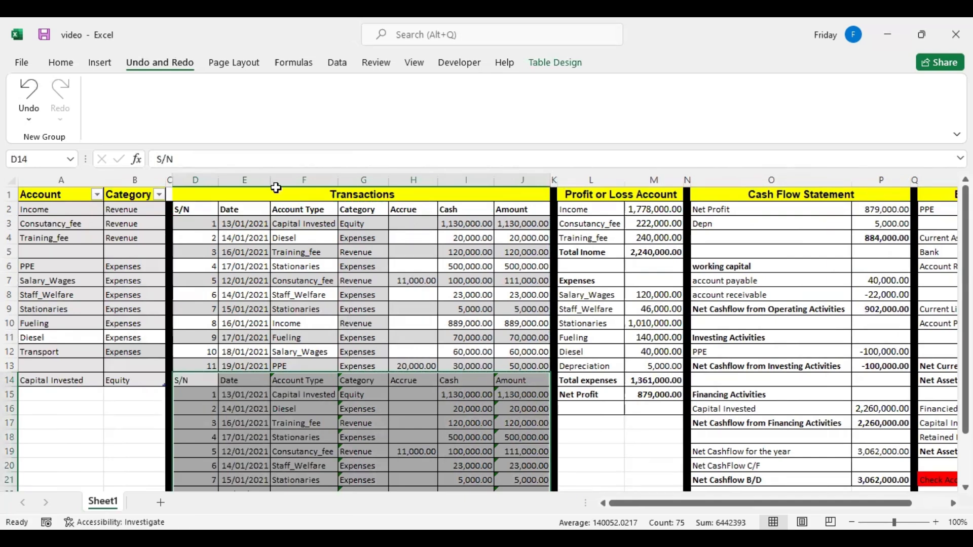
Delete the duplicated header row D14:J14 from the pasted transactions.
left_click_drag(189, 376, 527, 379)
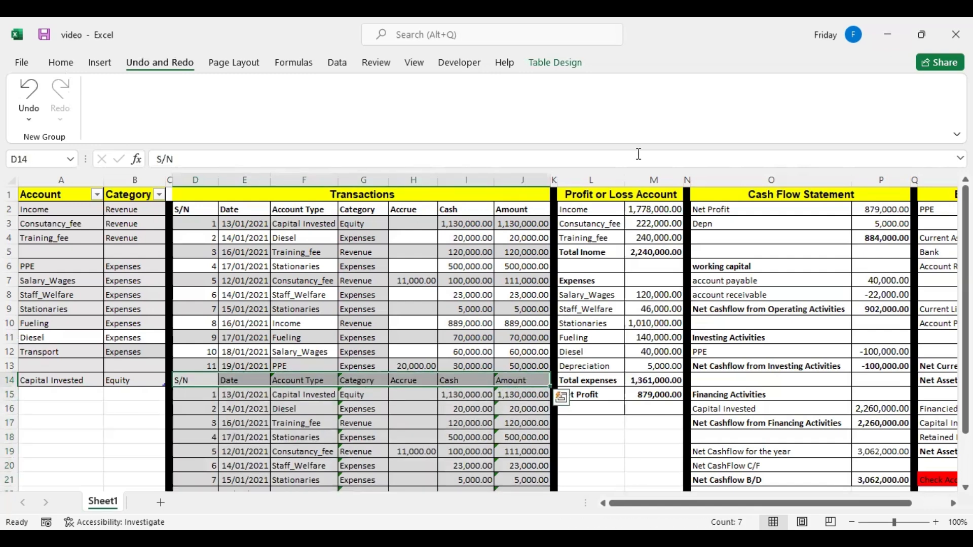
left_click(69, 70)
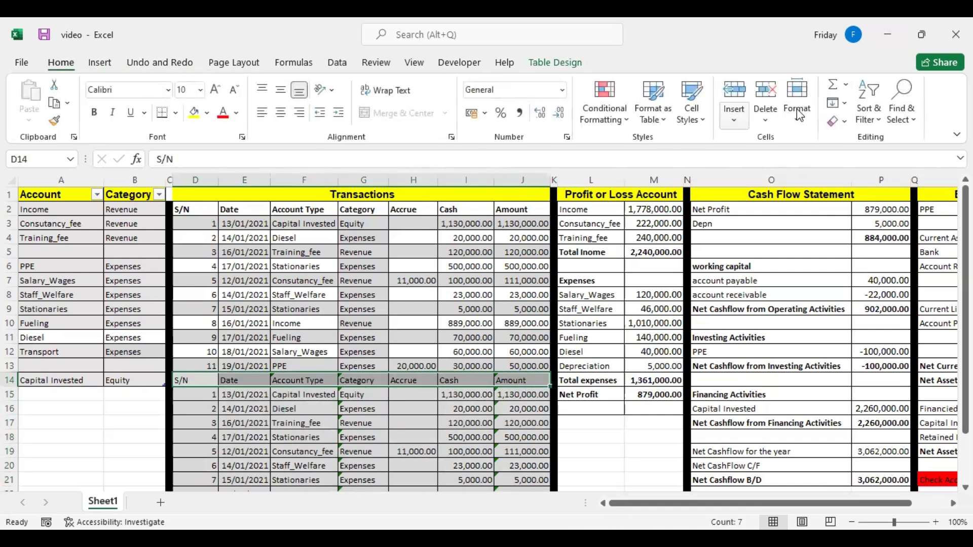
left_click(766, 94)
Continue the S/N numbering down to 22 and fill the Amount SUM formula down to the last transaction row.
left_click_drag(209, 337, 218, 357)
left_click_drag(220, 513, 221, 472)
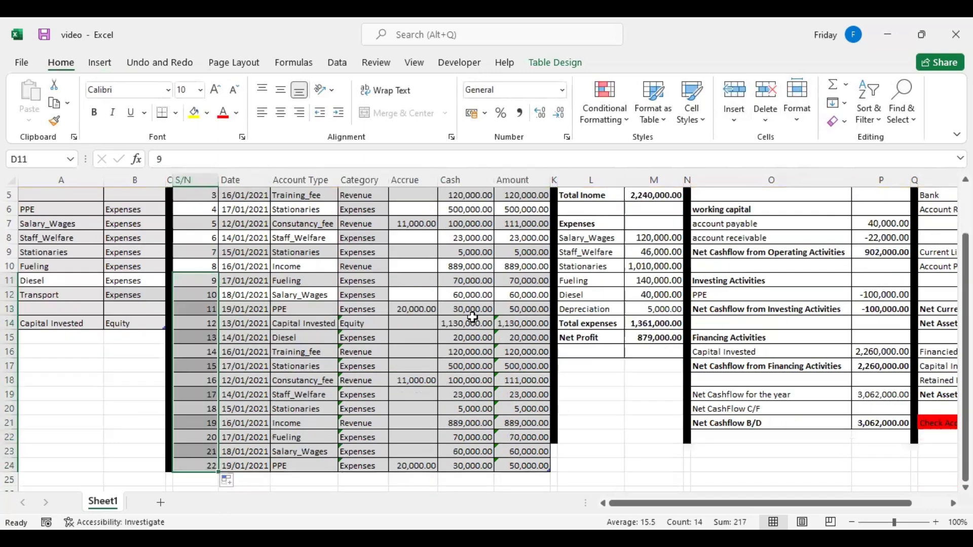
left_click(522, 240)
left_click_drag(552, 247, 547, 469)
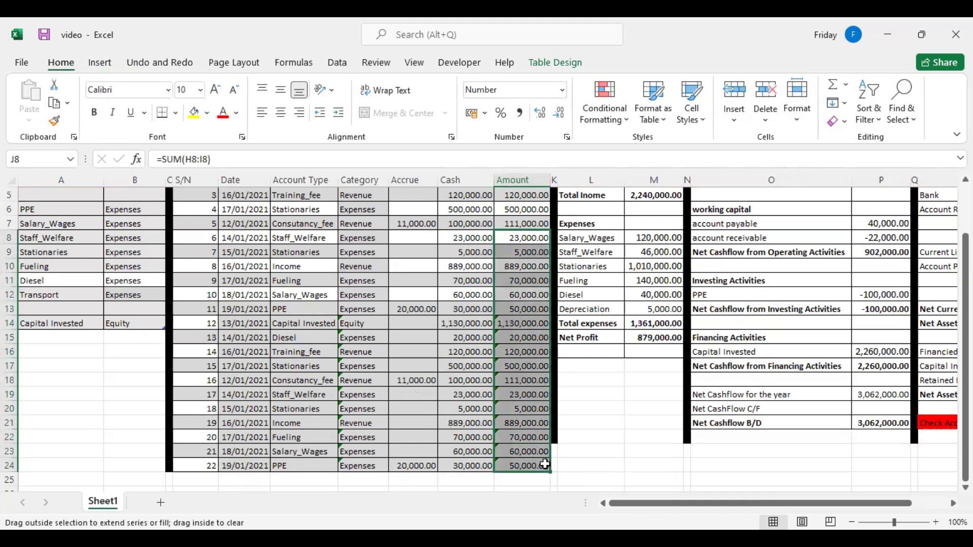
Examine Net Profit, the cash flow statement and the balance sheet with its Check Accuracy line after the added transactions.
left_click(643, 337)
key("Right")
key("Right")
key("Right")
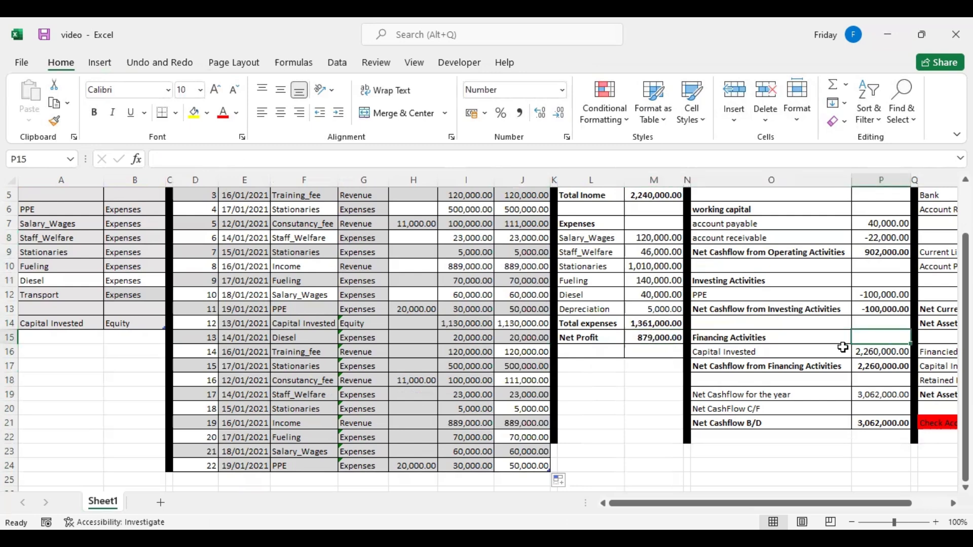
key("Right")
key("Right")
key("Right")
key("Right")
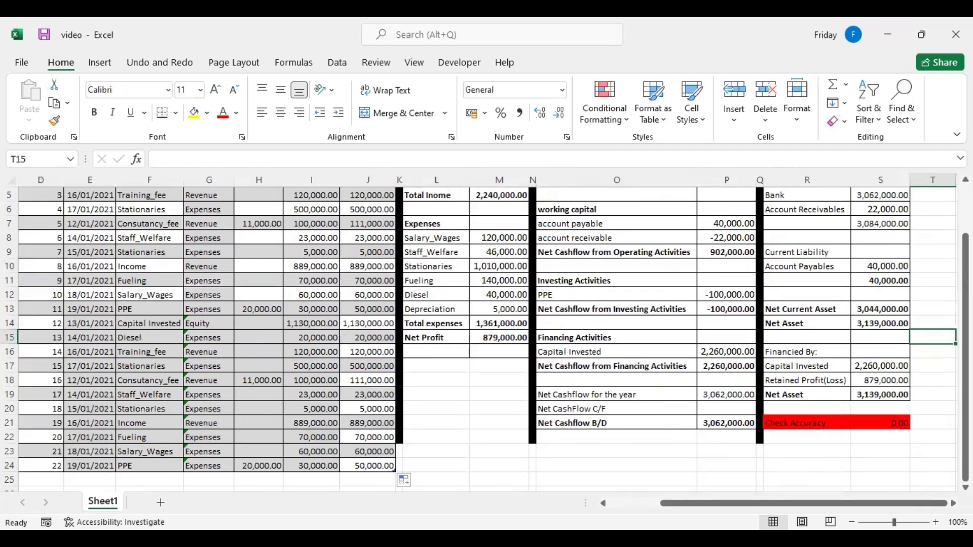
scroll(485, 340, "up", 2)
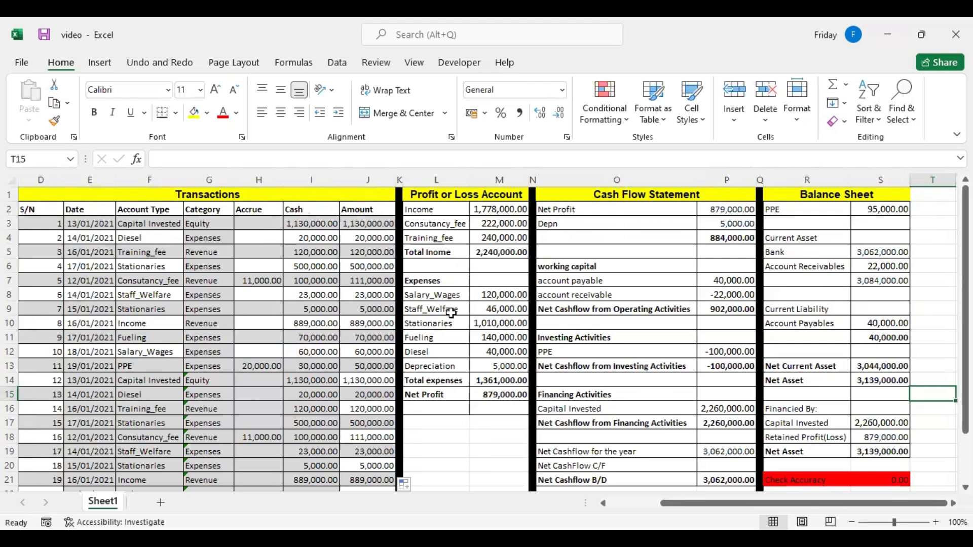
Review the added transactions, the Capital Invested and Transport accounts in the account list, and the operating cash flow line.
left_click(173, 381)
key("Left")
key("Left")
key("Left")
key("Left")
key("Left")
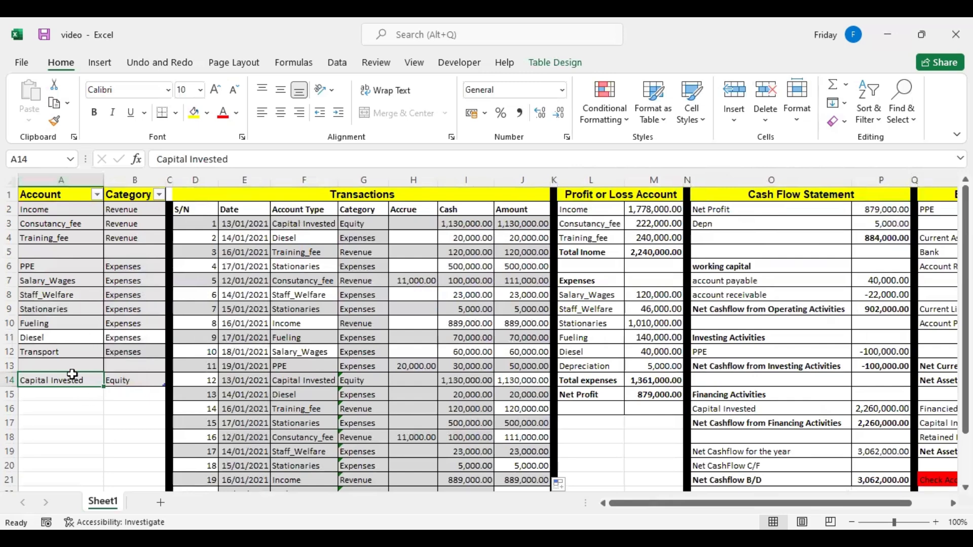
left_click(53, 355)
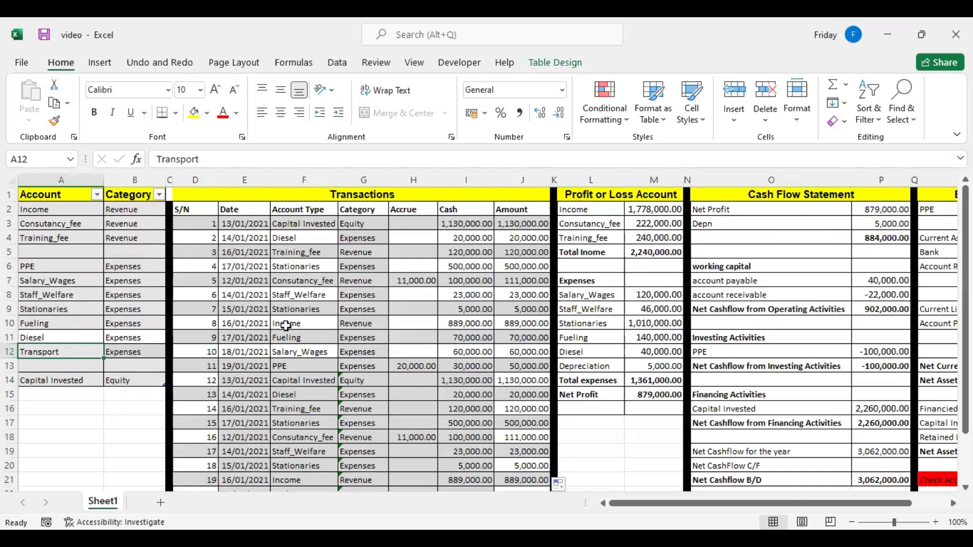
left_click(746, 308)
key("Right")
key("Right")
key("Right")
key("Right")
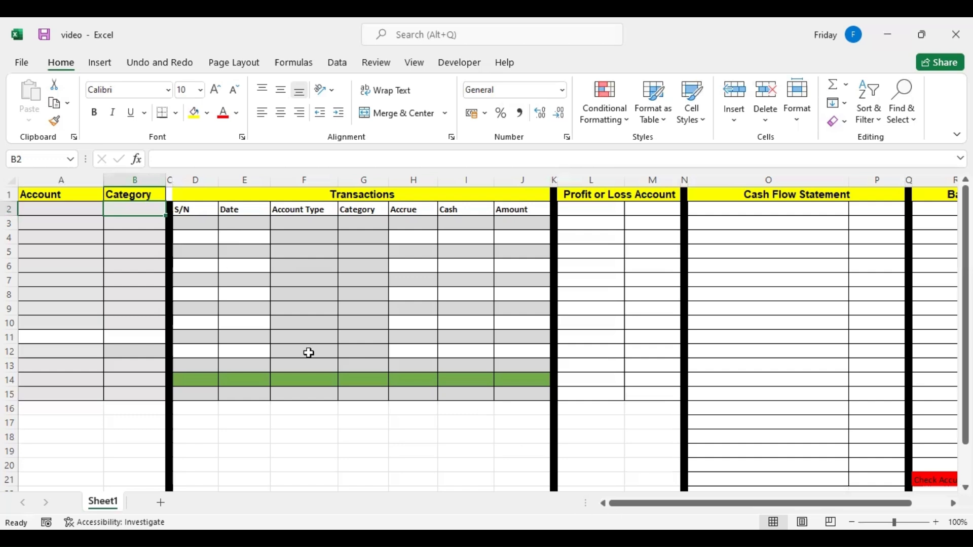
Copy the prepared account and category list from the other window and paste it as values starting at cell A2.
key("alt+Tab")
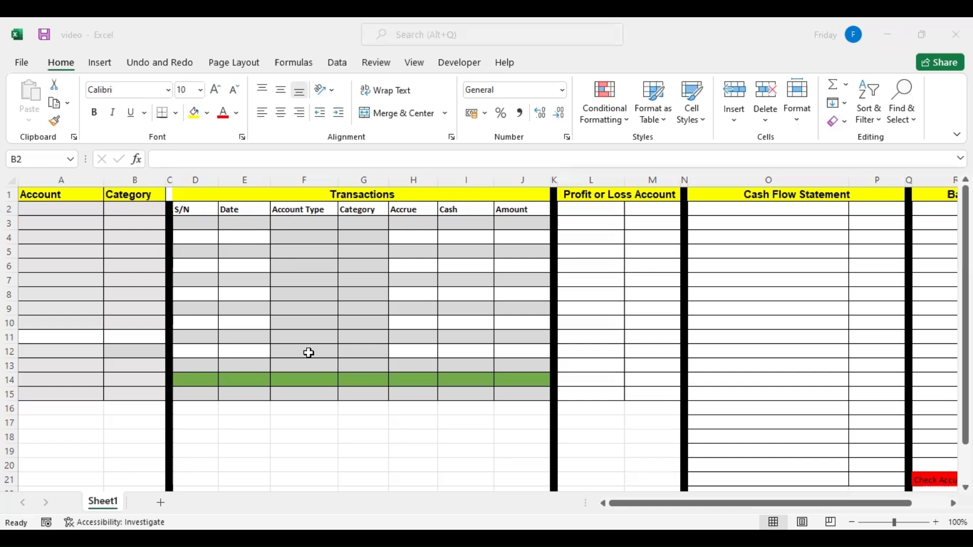
key("ctrl+c")
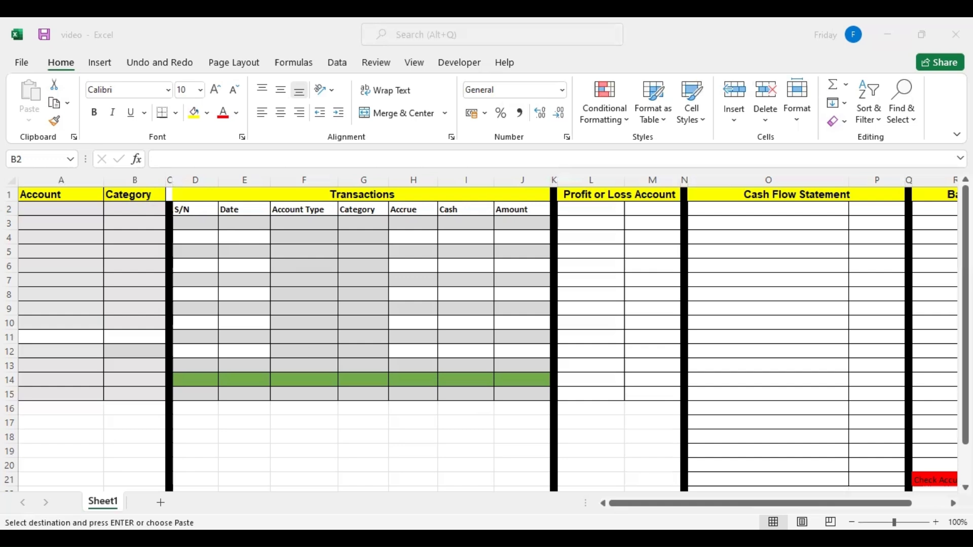
left_click(63, 209)
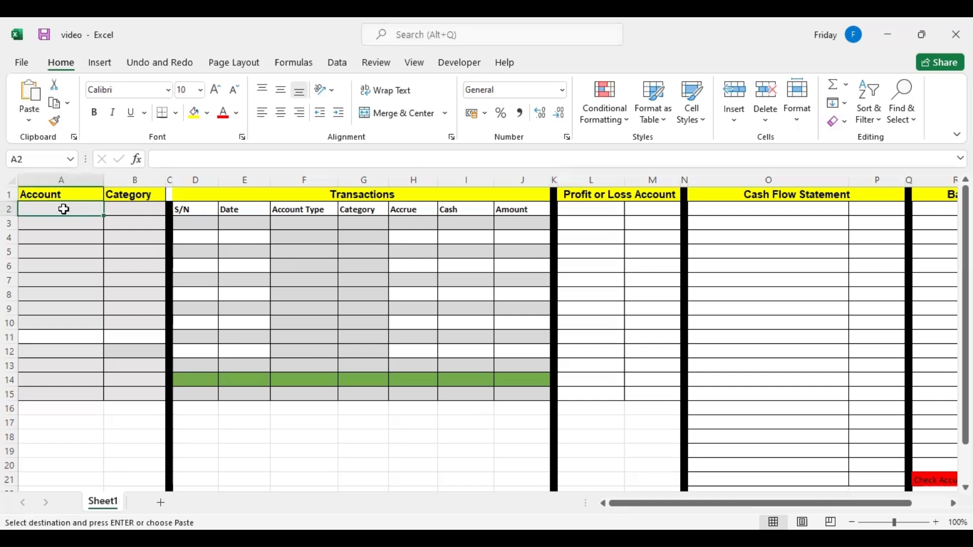
right_click(64, 209)
left_click(121, 224)
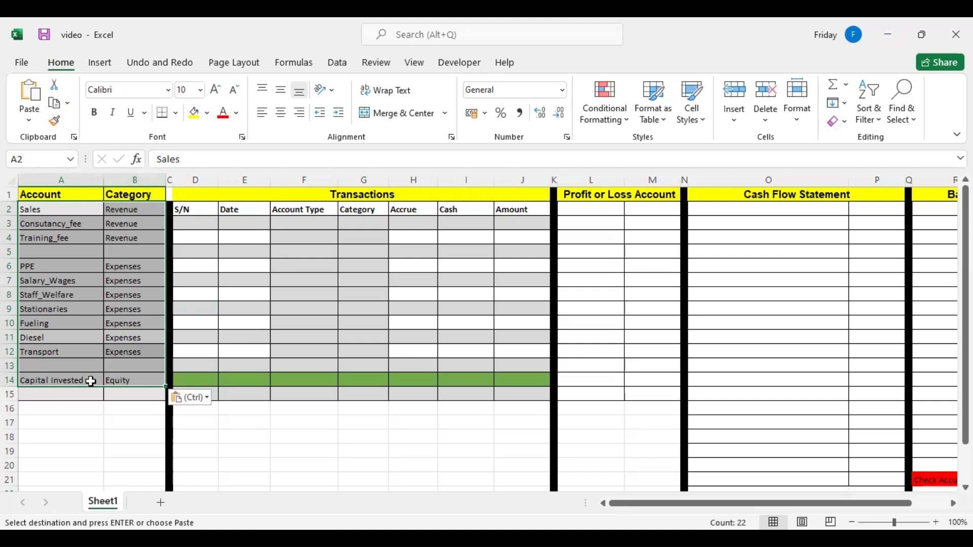
left_click(129, 239)
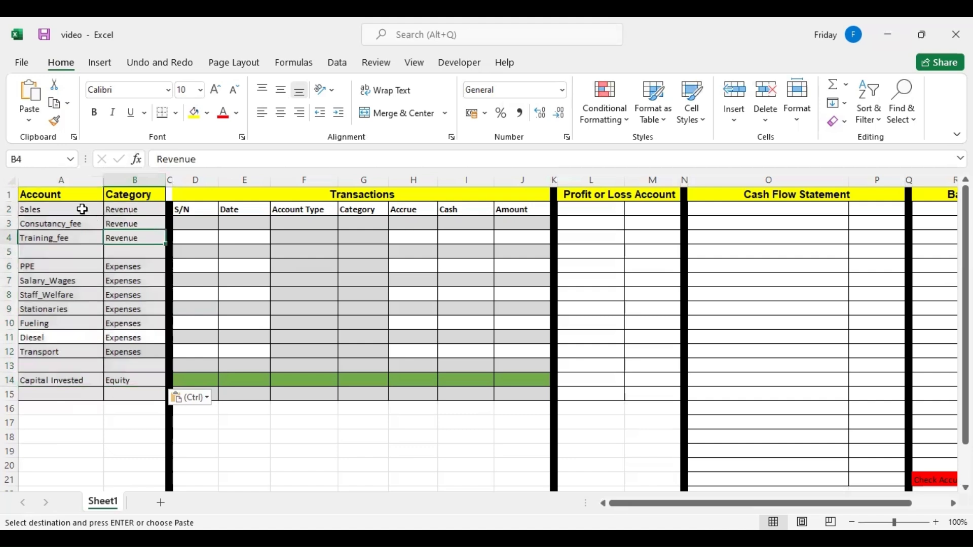
Format A1:B15 as a table with headers in the first light style and turn off its filter buttons.
left_click_drag(43, 194, 146, 389)
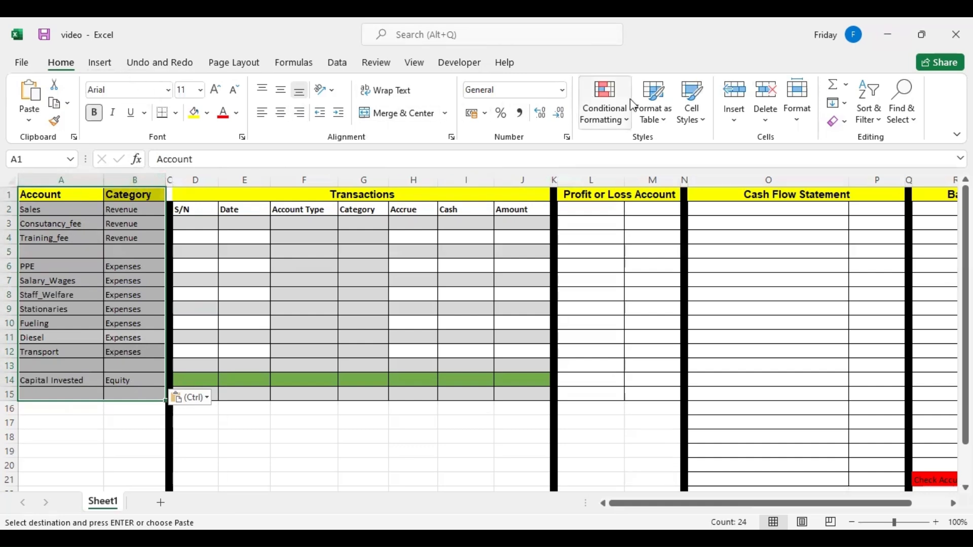
left_click(667, 121)
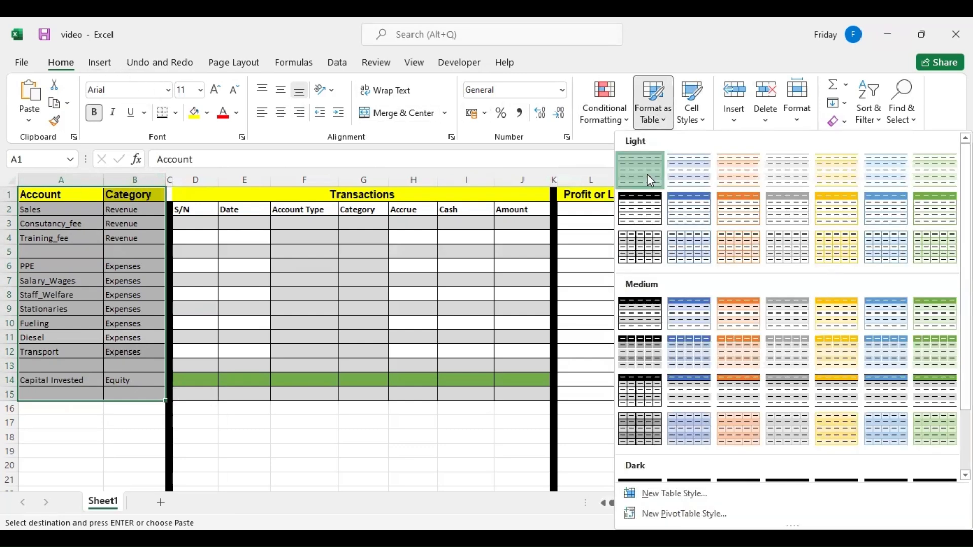
left_click(650, 180)
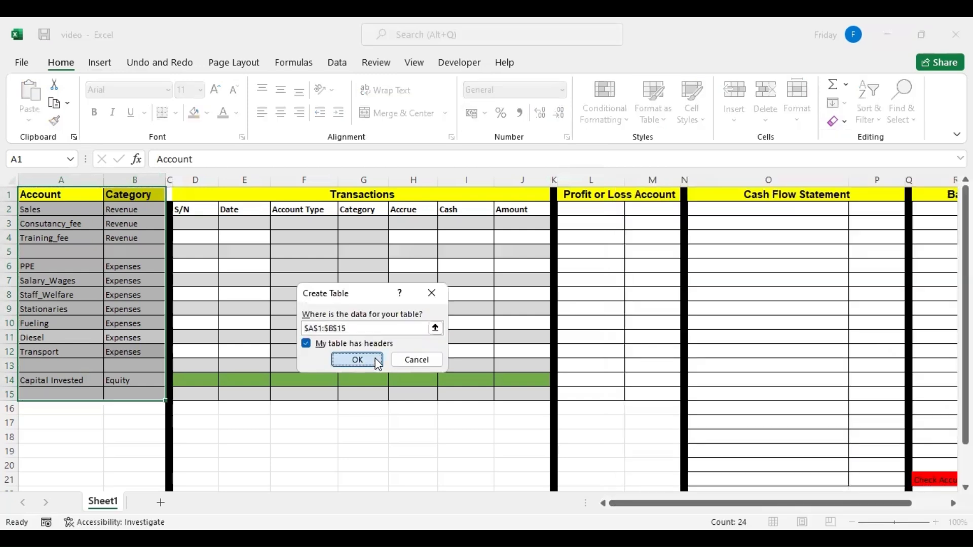
left_click(357, 360)
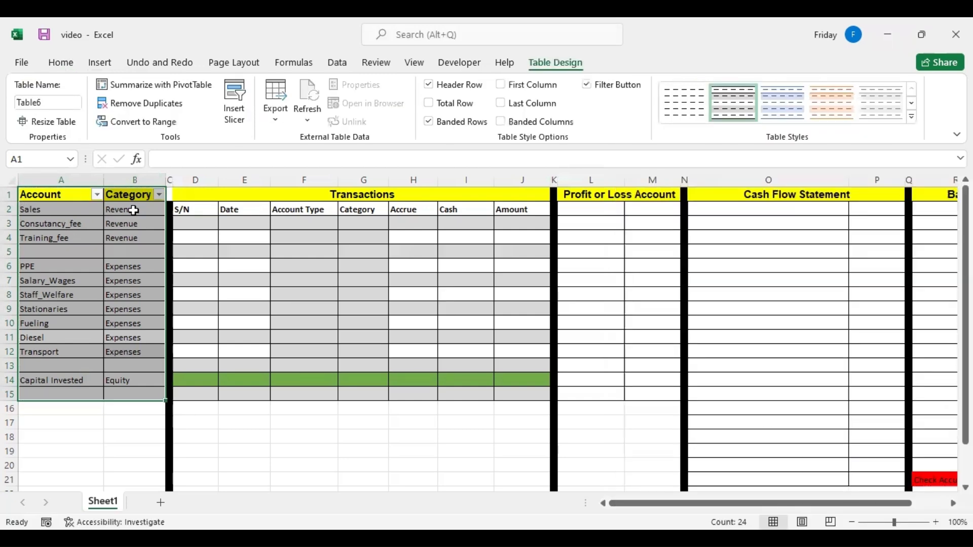
left_click(608, 87)
left_click(119, 266)
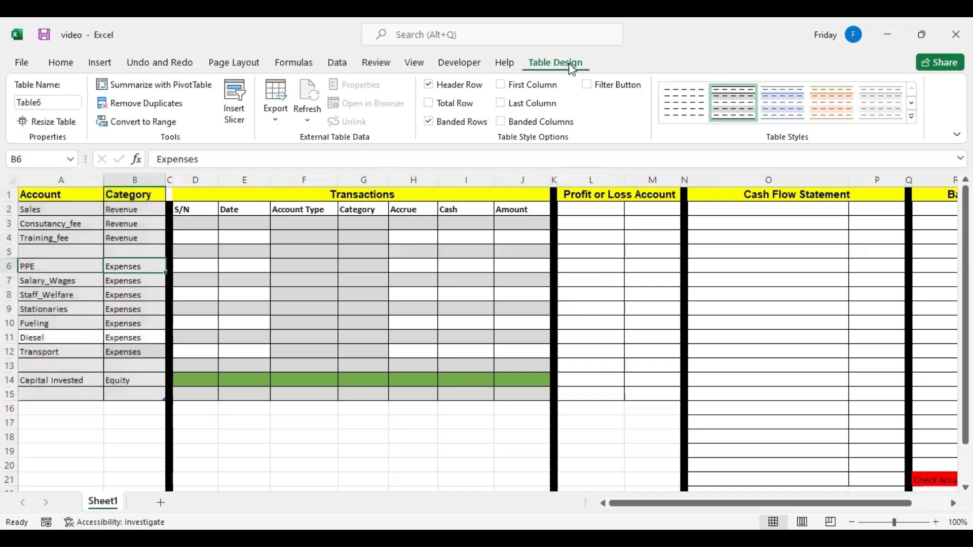
Rename the account table COA and reselect its range to check the name.
left_click(45, 102)
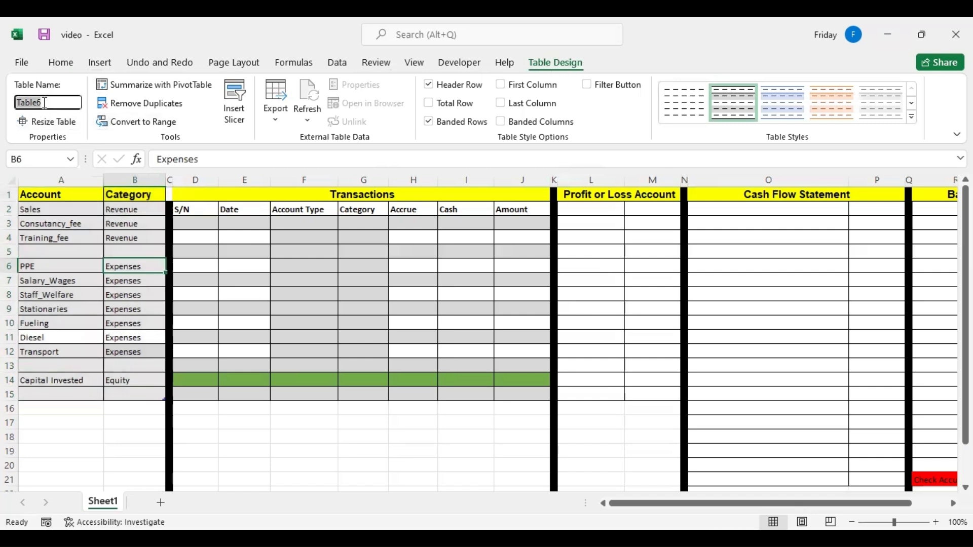
type("COA")
left_click(201, 266)
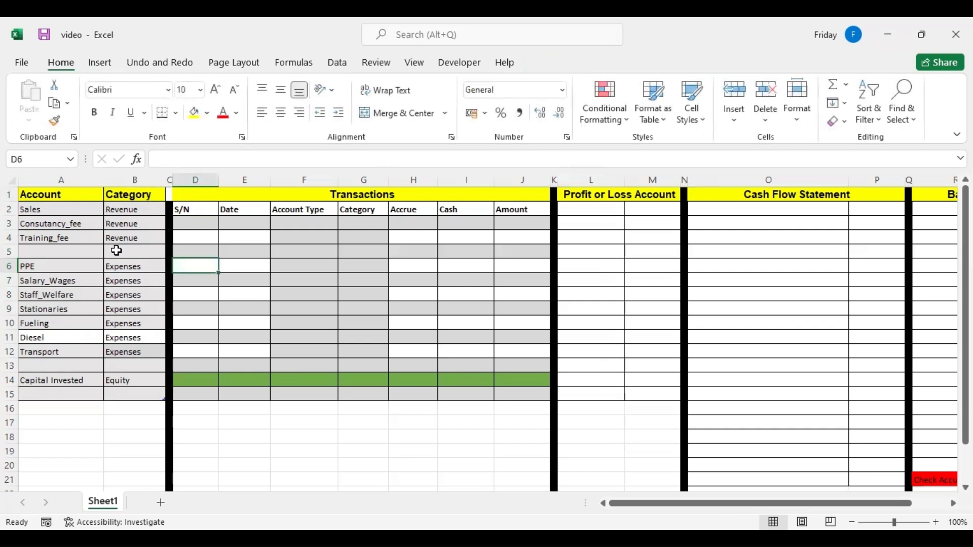
left_click(72, 204)
left_click_drag(72, 196, 148, 389)
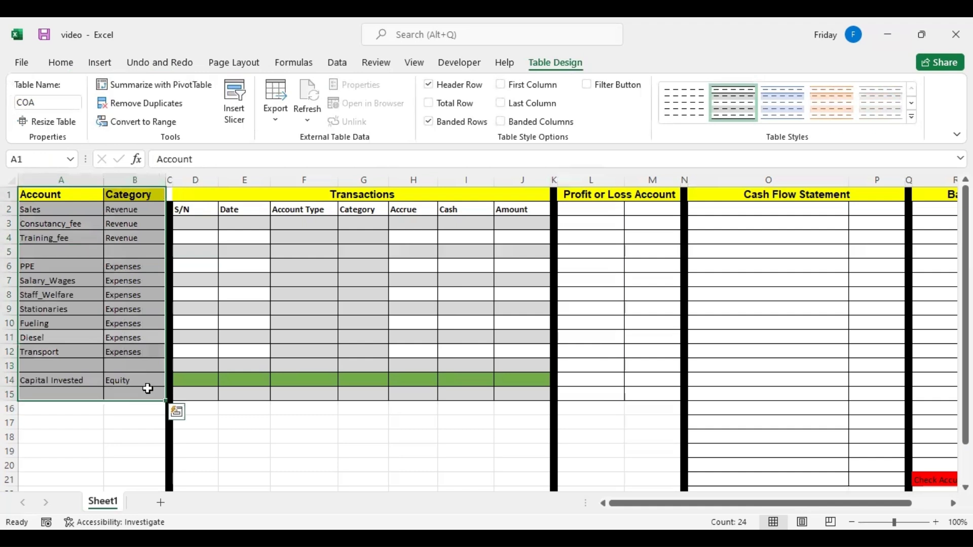
left_click(196, 320)
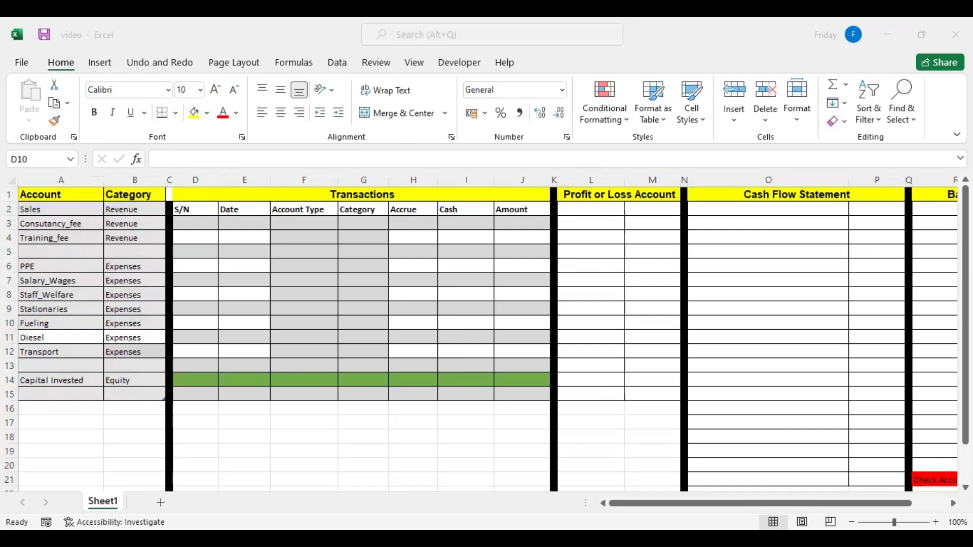
Copy the prepared serial numbers 1 to 11 with their dates and paste them as values into the transactions table from D3.
key("ctrl+c")
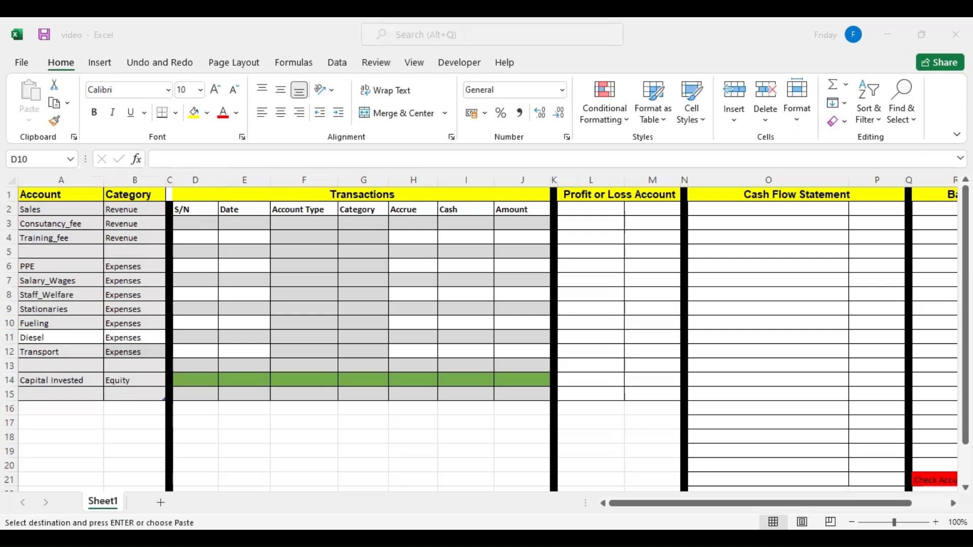
left_click(202, 222)
right_click(202, 222)
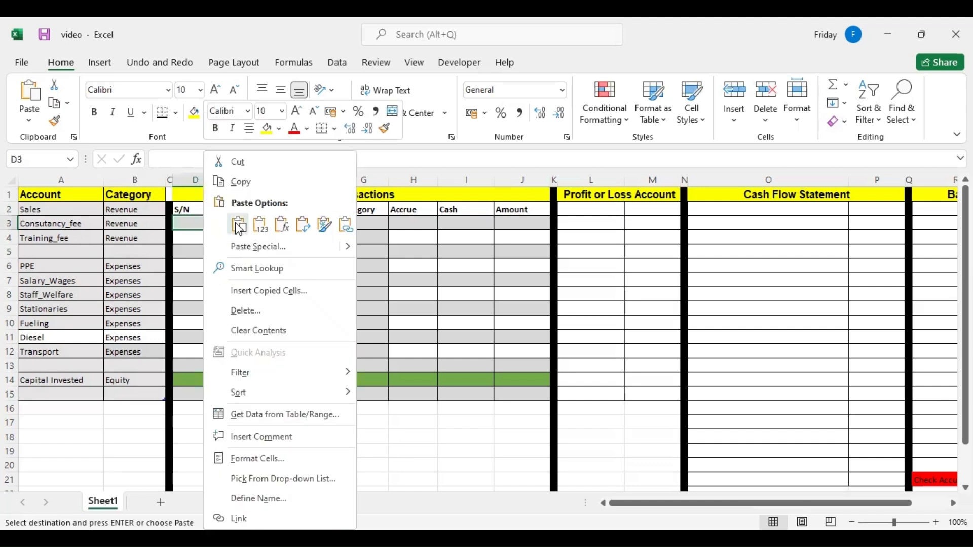
left_click(258, 224)
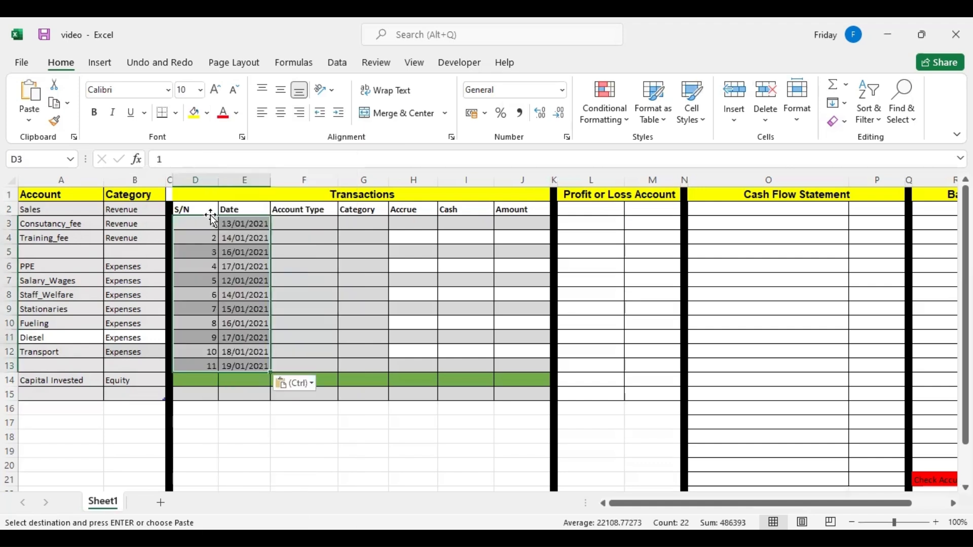
Add list data validation to the first Account Type cell, F3, with the source =$A$2:$A$15.
left_click(304, 222)
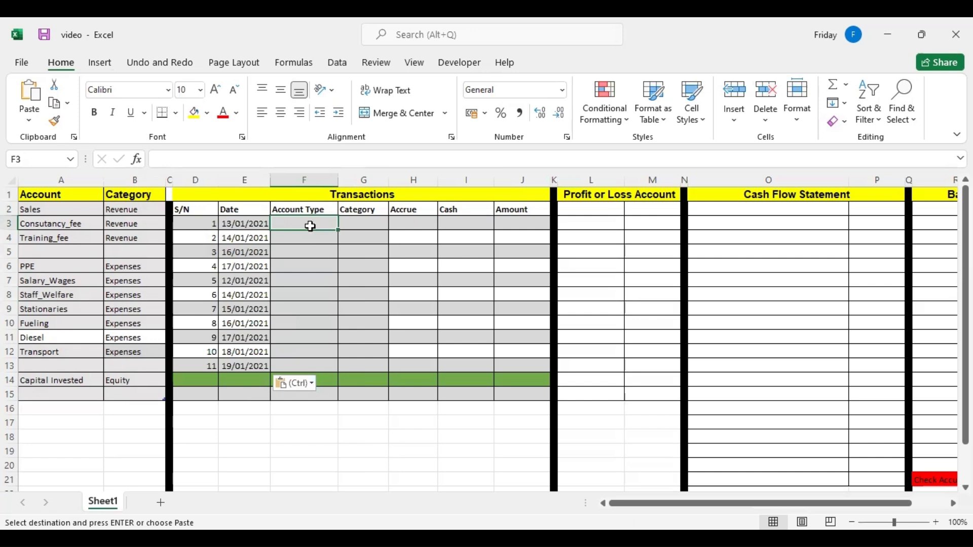
left_click(338, 63)
left_click(631, 123)
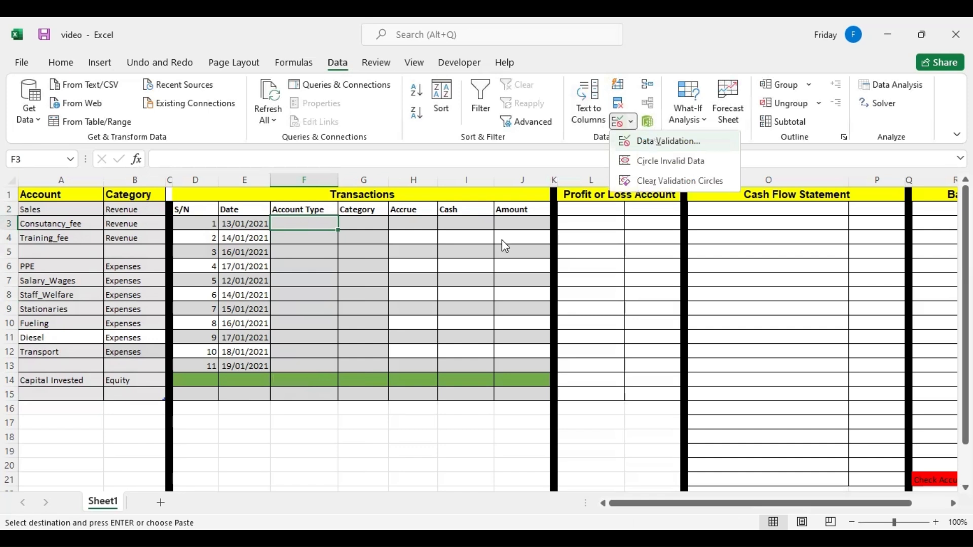
left_click(657, 142)
left_click(354, 273)
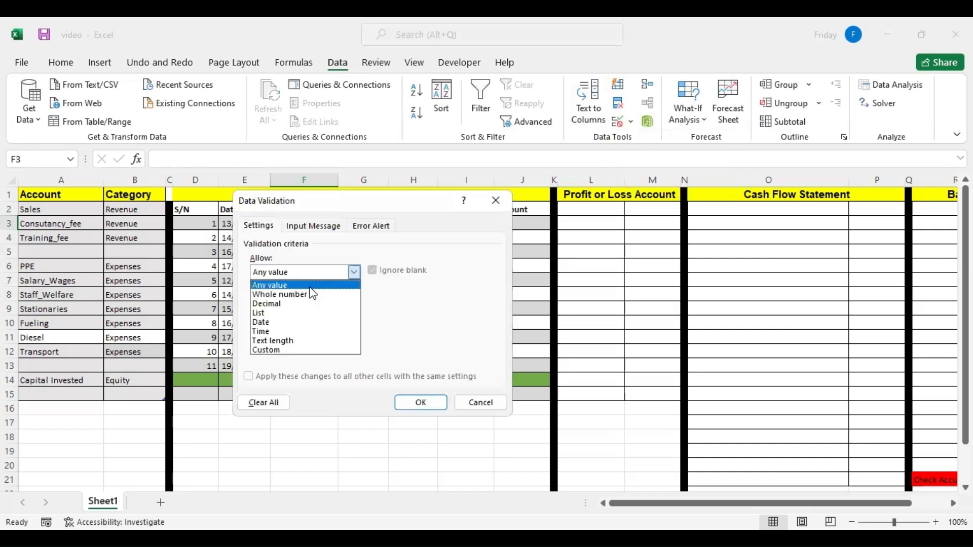
left_click(285, 313)
left_click(294, 330)
left_click(76, 214)
left_click(80, 391, "shift")
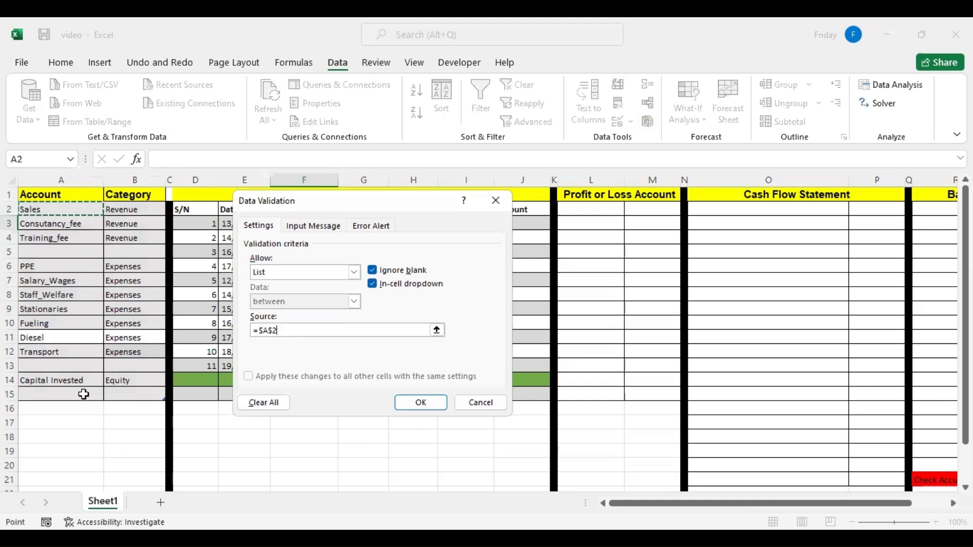
left_click(433, 405)
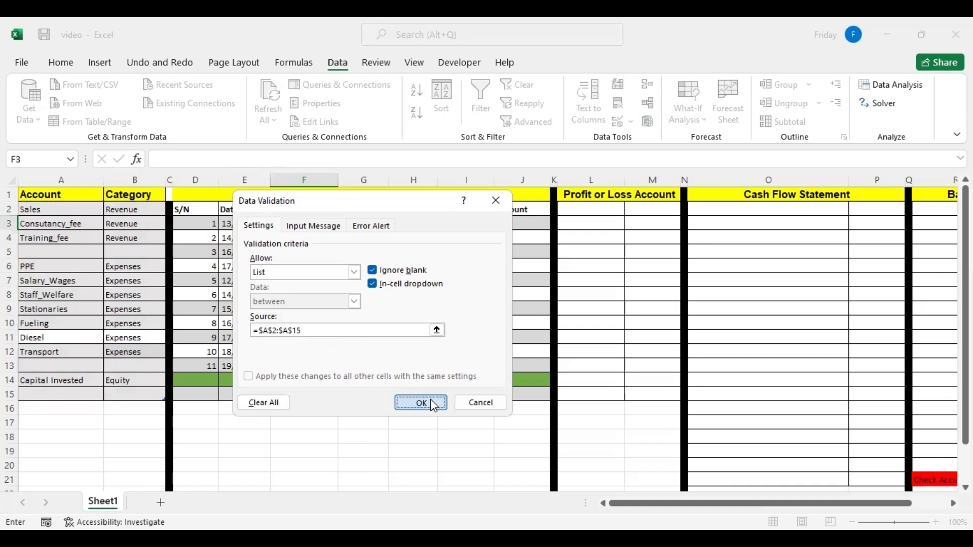
Check the account list in F3, copy its validation down to F13 and check the list in F4.
left_click(344, 223)
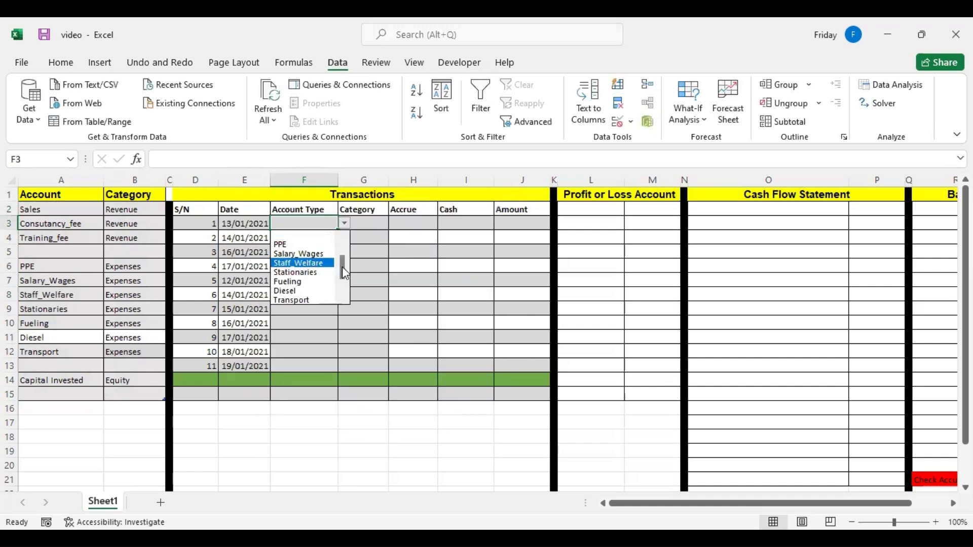
left_click_drag(343, 271, 345, 303)
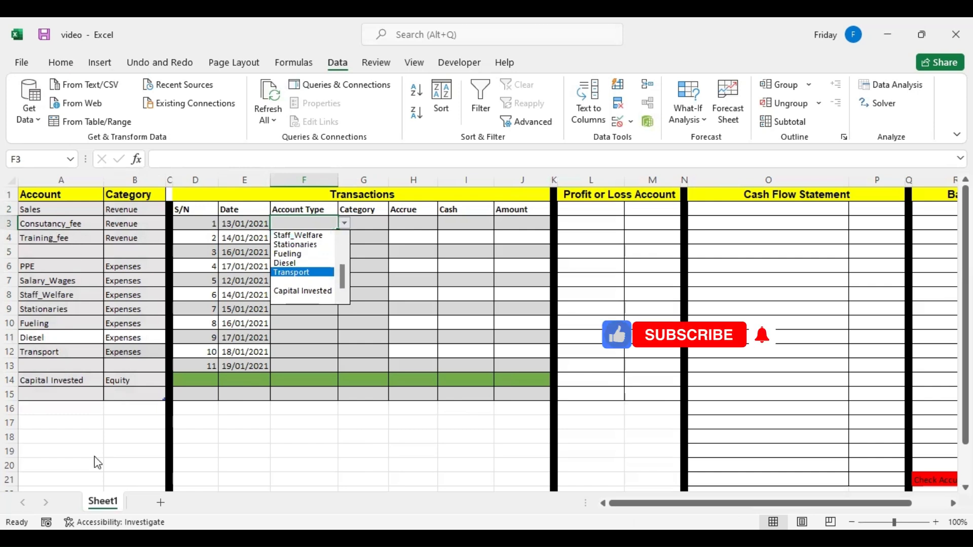
left_click_drag(343, 275, 331, 368)
left_click(344, 223)
left_click(360, 272)
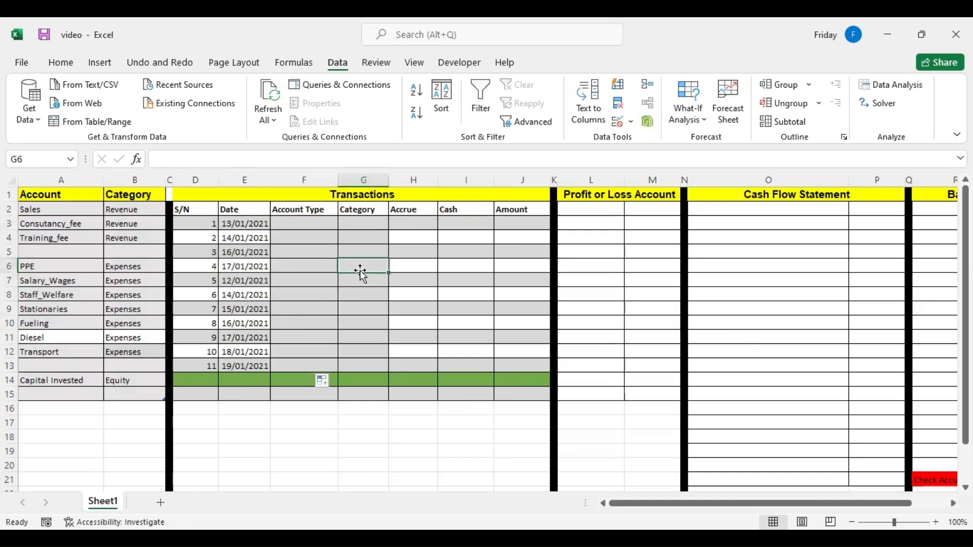
left_click(317, 235)
left_click(345, 238)
Choose Salary_Wages from the account list as the Account Type in F3.
left_click(324, 222)
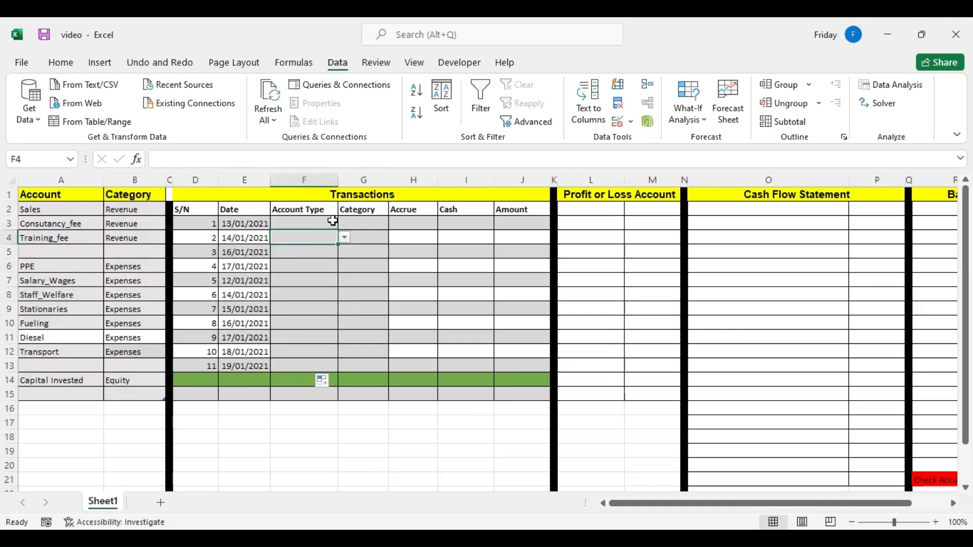
left_click(332, 224)
left_click(344, 223)
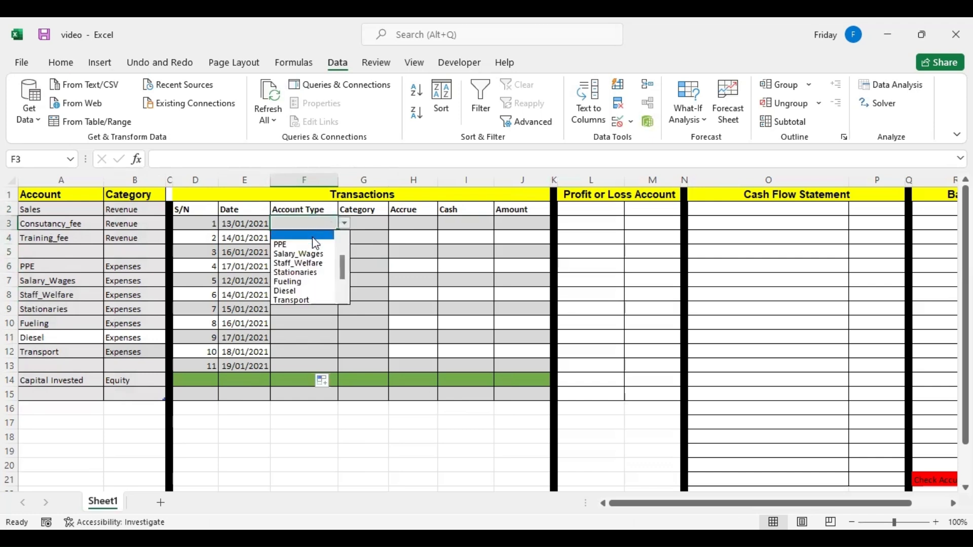
left_click(315, 256)
left_click(370, 222)
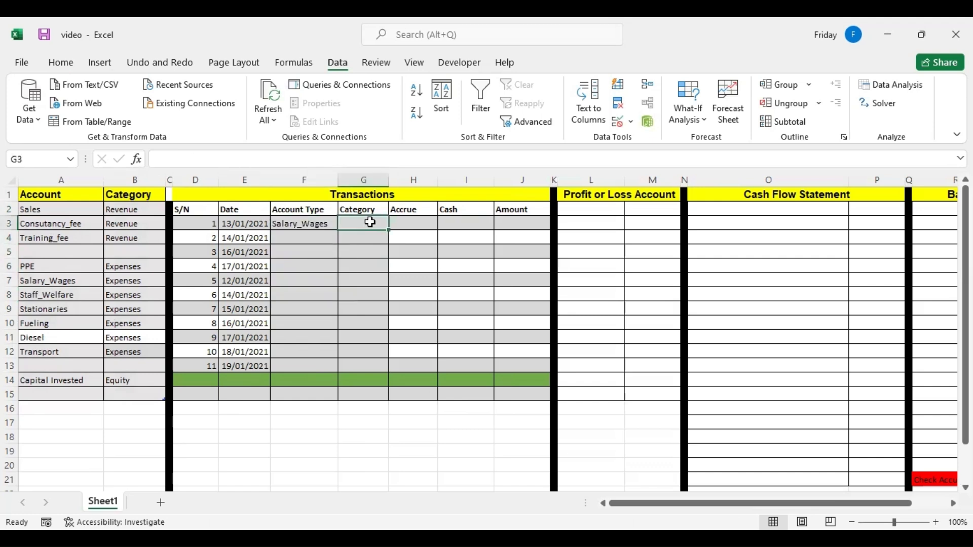
type("=")
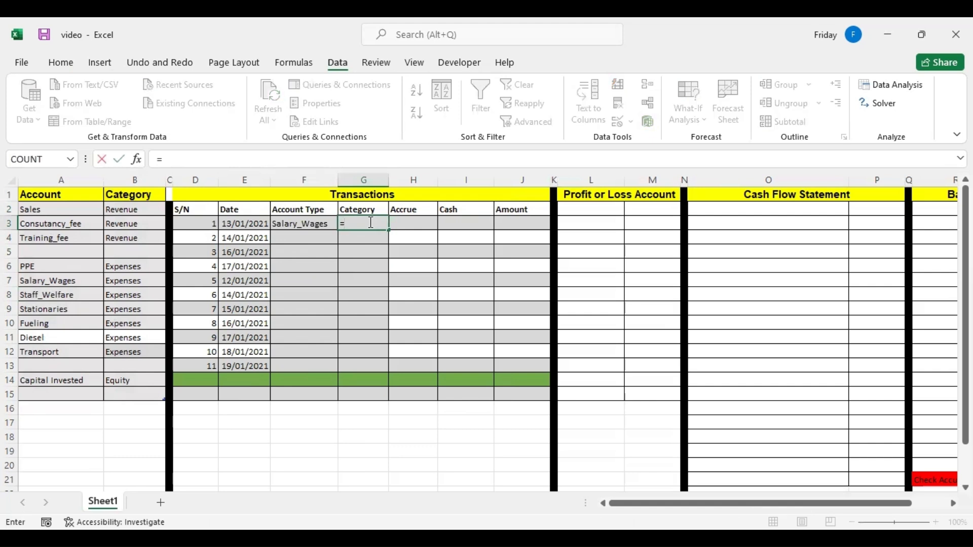
key("BackSpace")
left_click(363, 238)
left_click(318, 219)
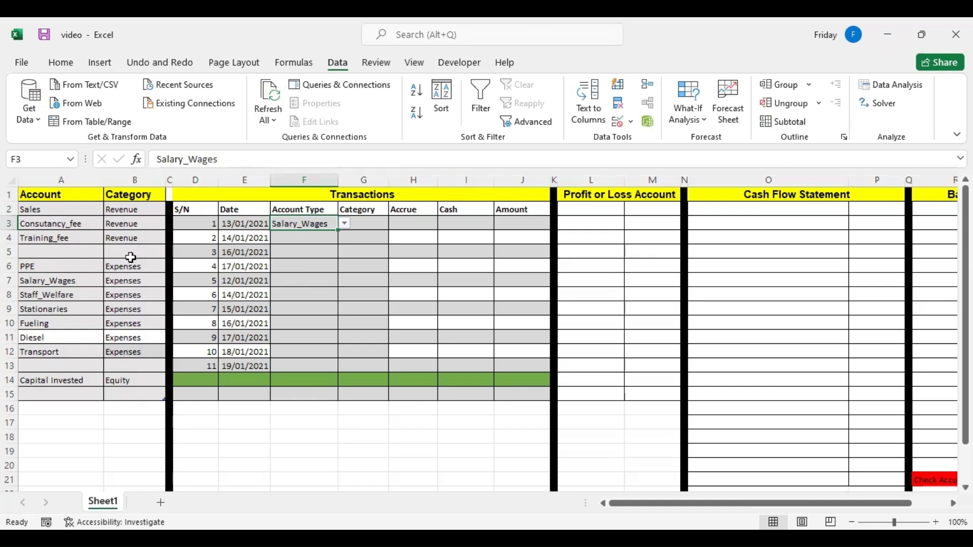
Enter the formula =VLOOKUP(F3,COA,2,0) in the first transaction Category cell, G3.
left_click(364, 223)
type("=")
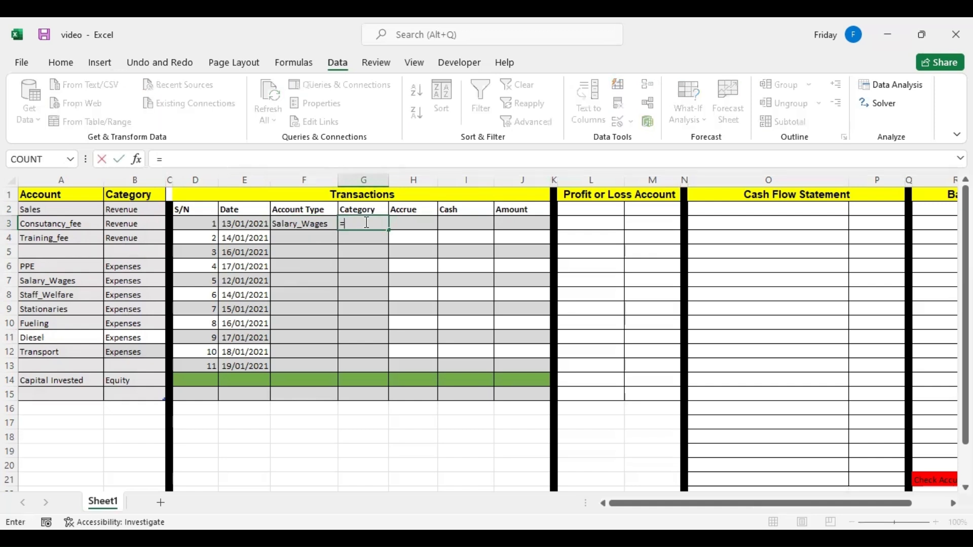
type("vlook")
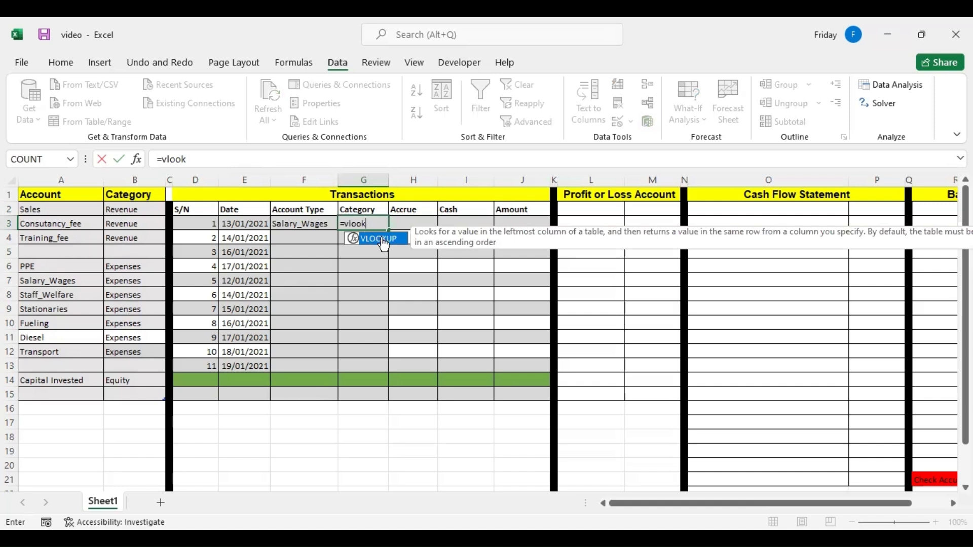
double_click(385, 239)
left_click(315, 224)
type(",")
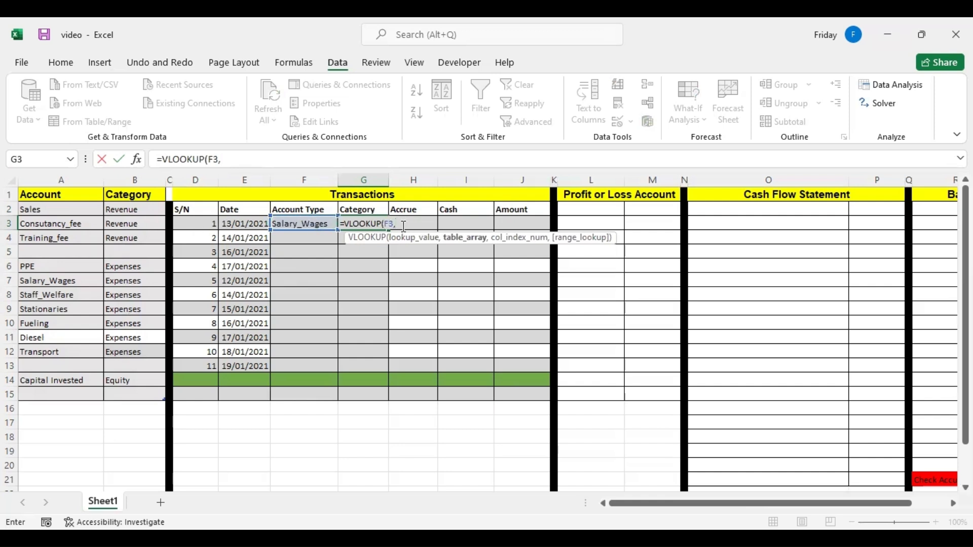
type("co")
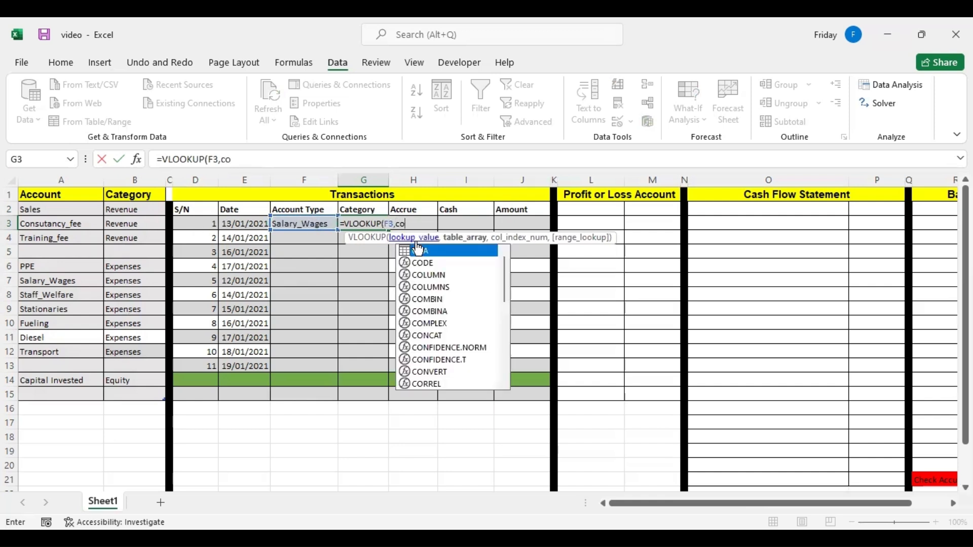
key("Tab")
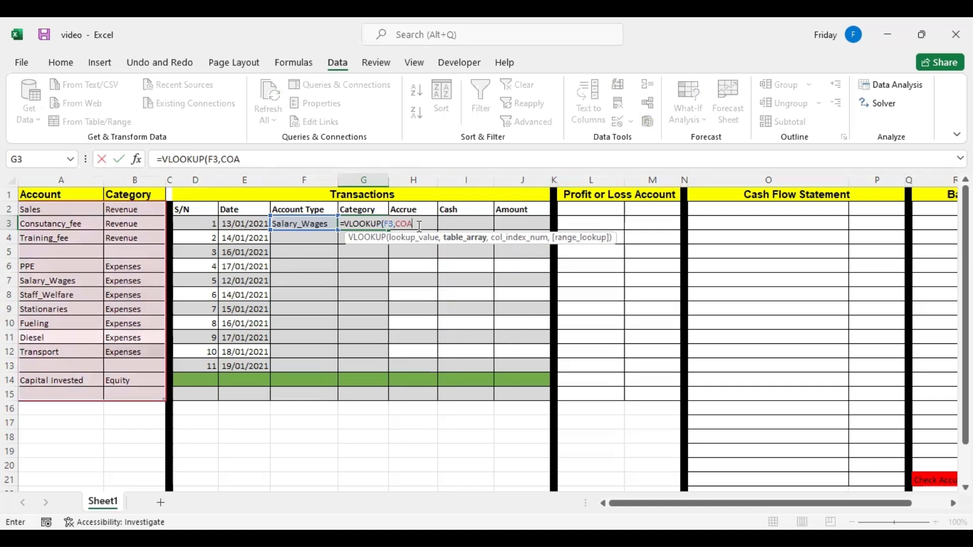
type(",")
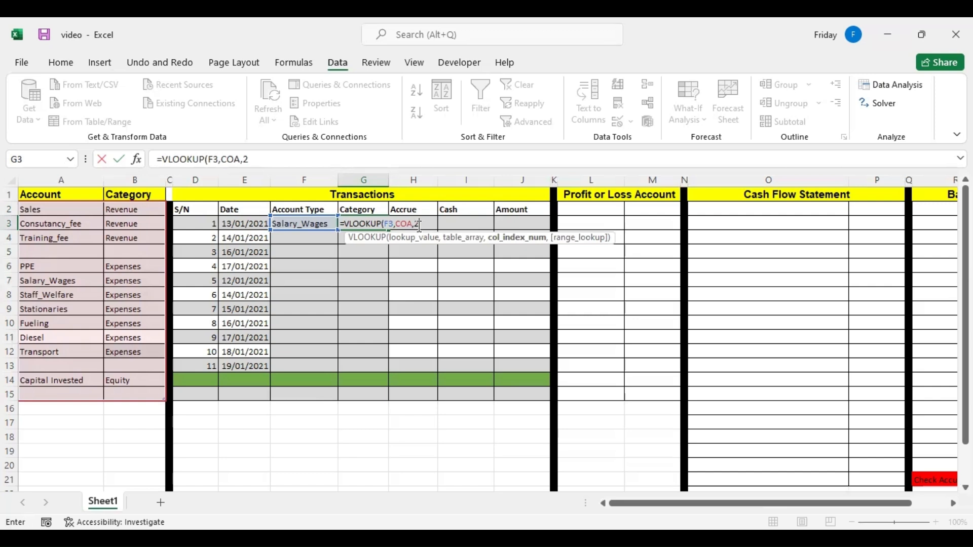
type("2,0")
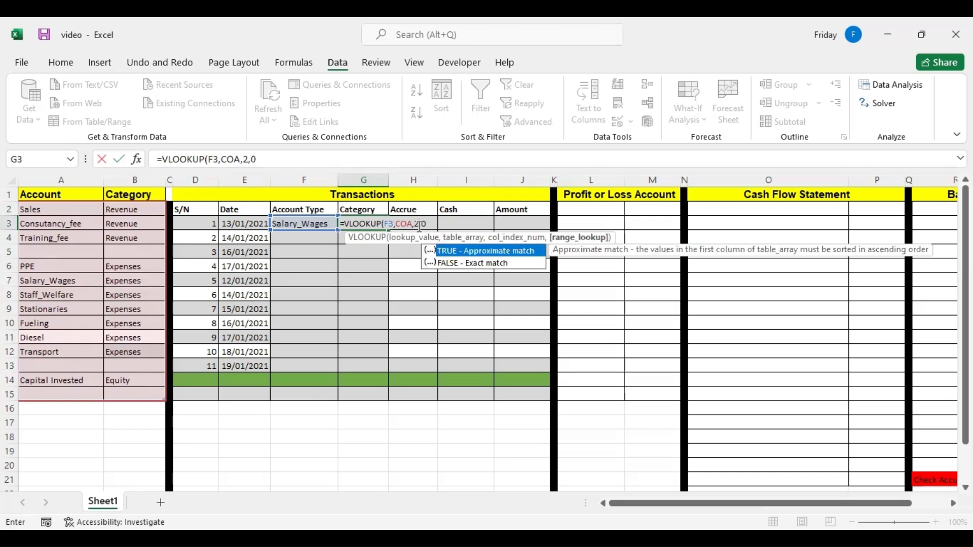
type(")")
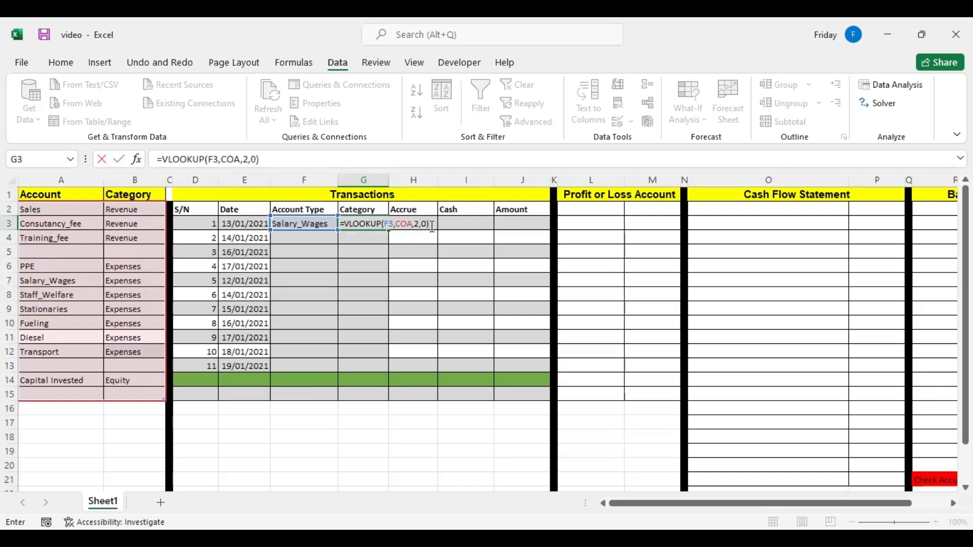
key("Return")
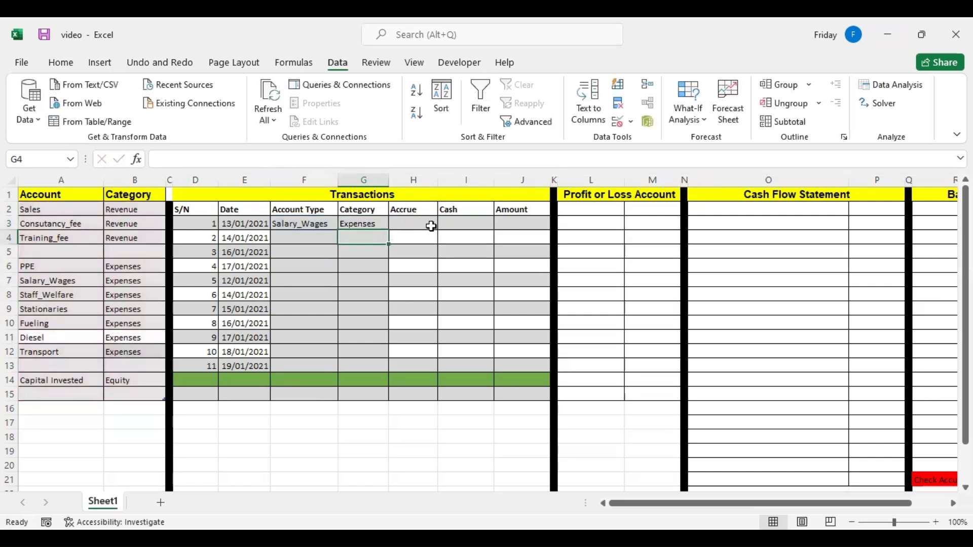
Copy Salary_Wages from F3 down to F13 and clear the account type in F5.
left_click(330, 224)
left_click_drag(337, 231, 338, 230)
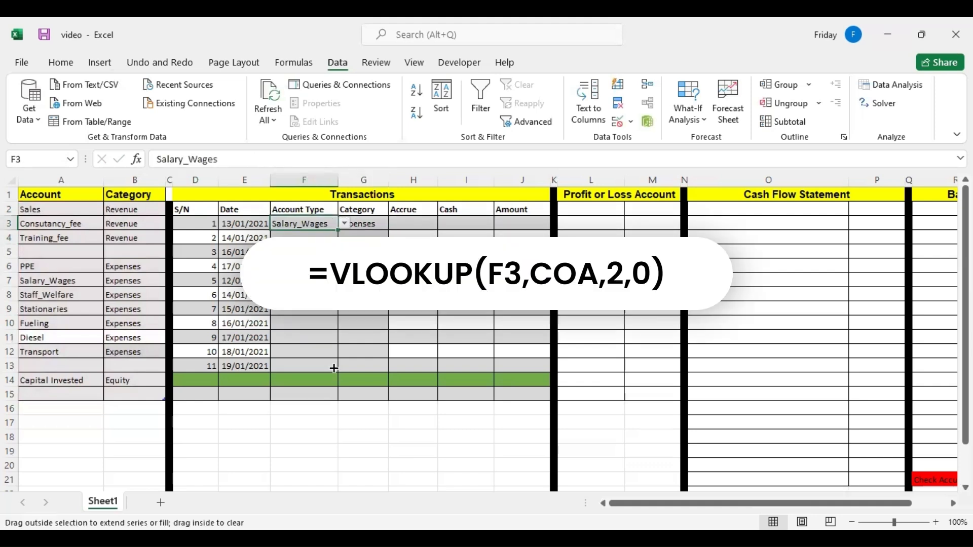
left_click_drag(334, 368, 334, 368)
left_click(314, 252)
key("Delete")
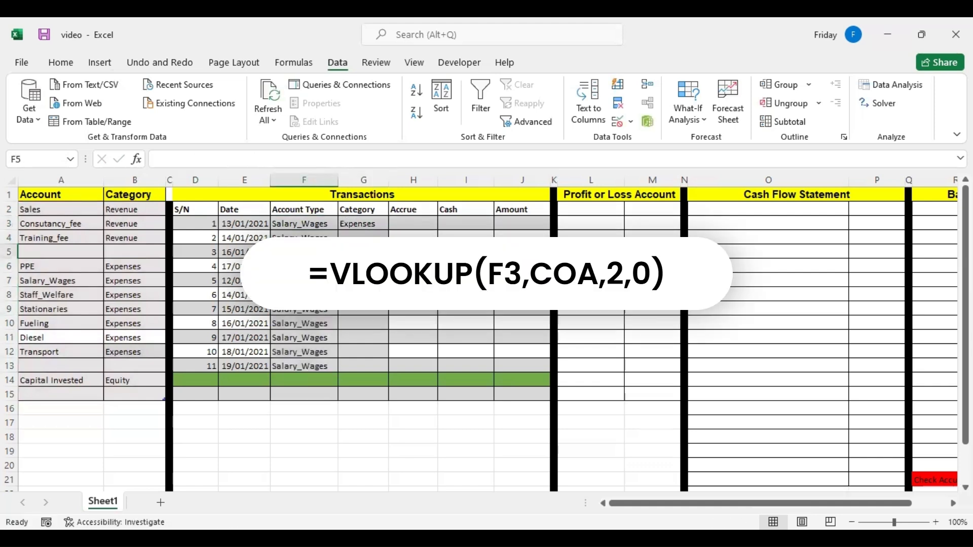
Copy the VLOOKUP formula from G3 down to G13 and select G5 to inspect its result.
left_click(370, 226)
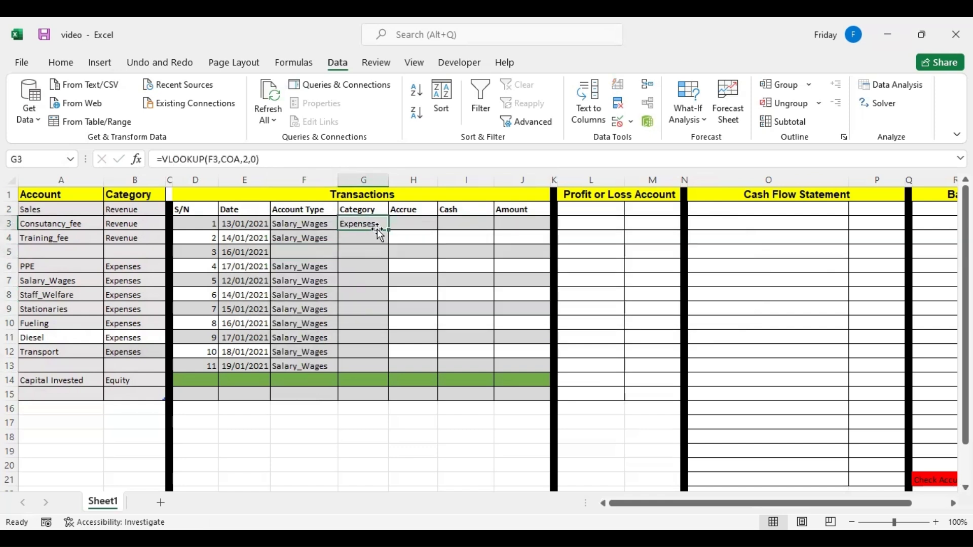
left_click_drag(388, 230, 382, 366)
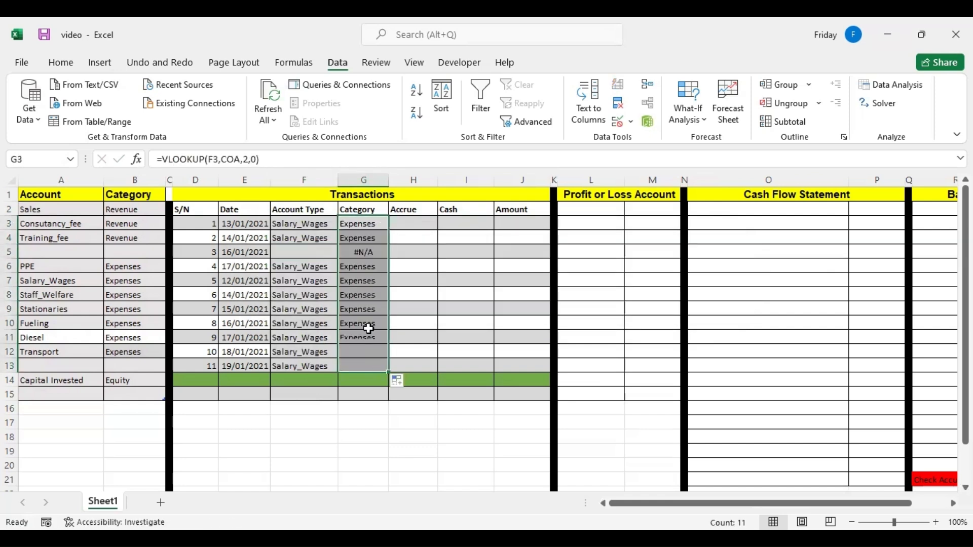
left_click(362, 253)
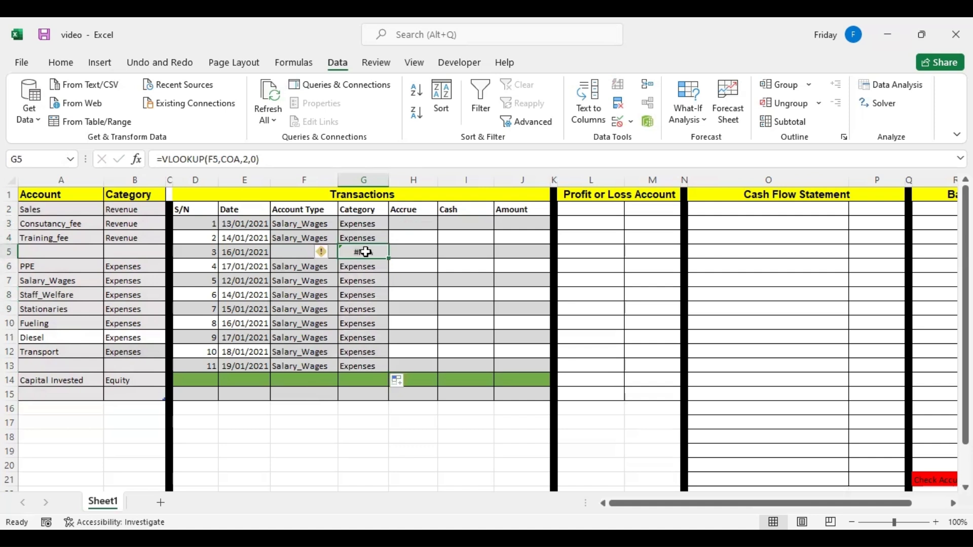
Wrap the G3 lookup in IFERROR with an empty-text fallback: =IFERROR(VLOOKUP(F3,COA,2,0),"").
left_click(361, 224)
key("F2")
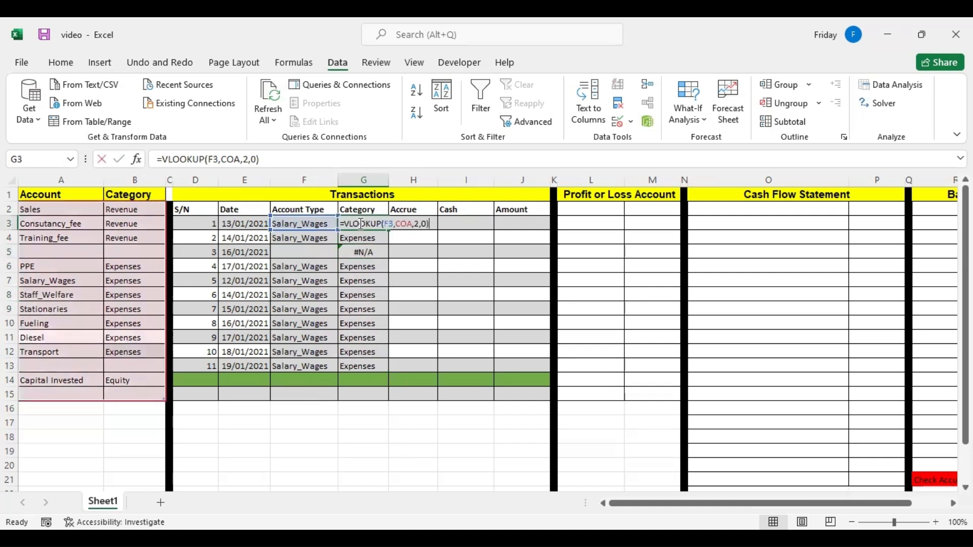
left_click(346, 221)
type("i")
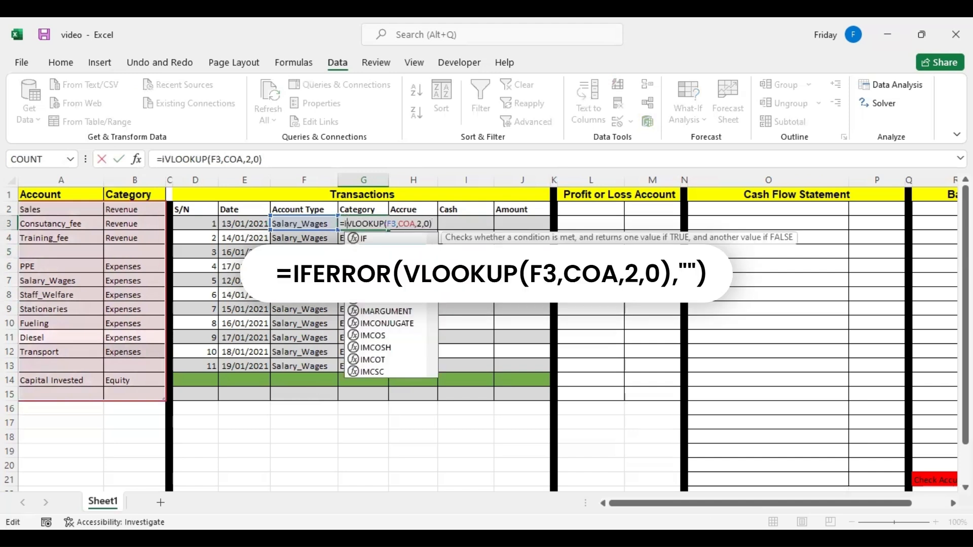
type("FERROR(")
type(",")
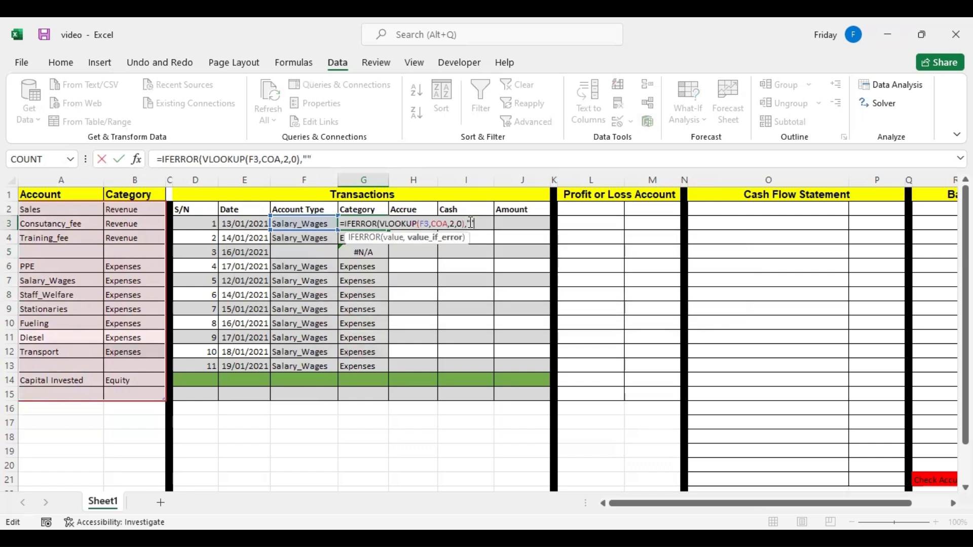
type("\"\")")
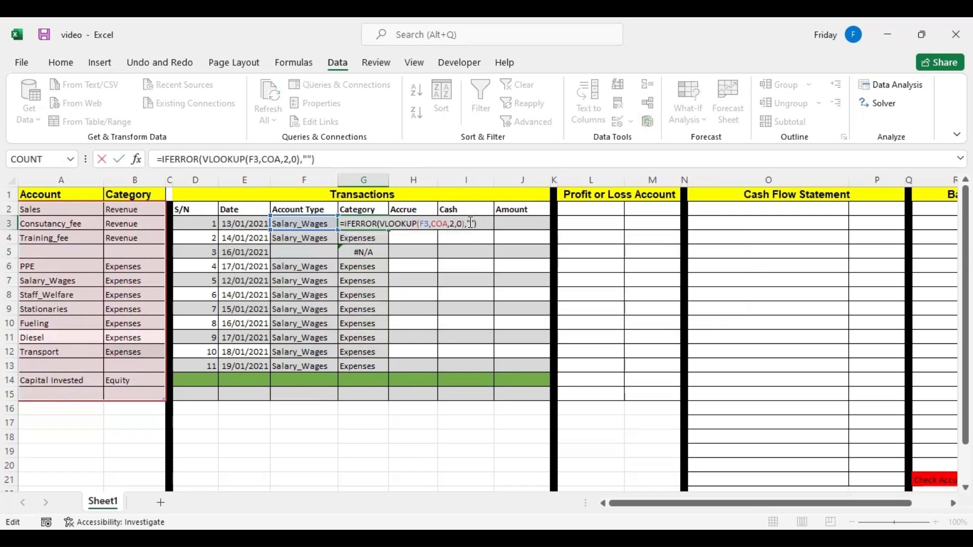
key("Return")
Copy the IFERROR formula from G3 down to G13 and check the result in G5.
left_click(385, 225)
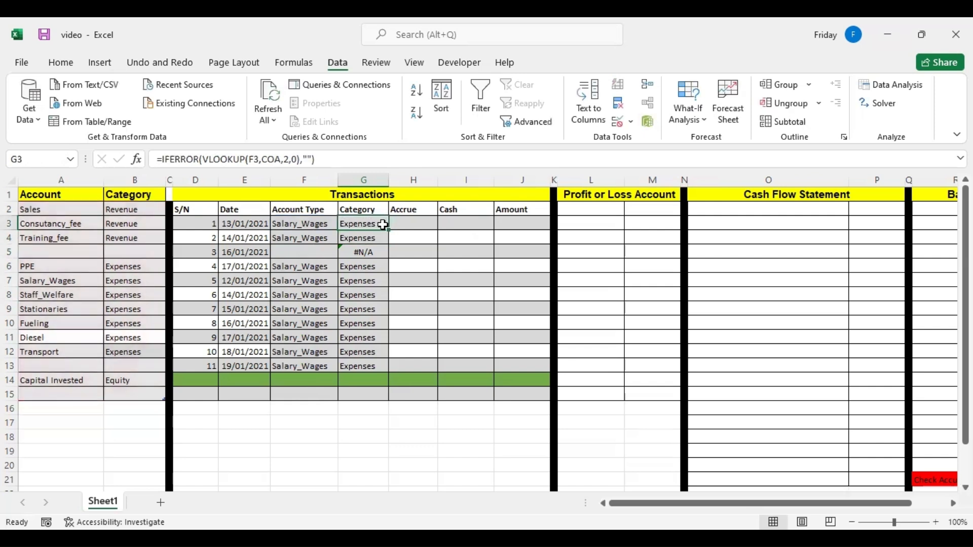
left_click_drag(388, 228, 390, 371)
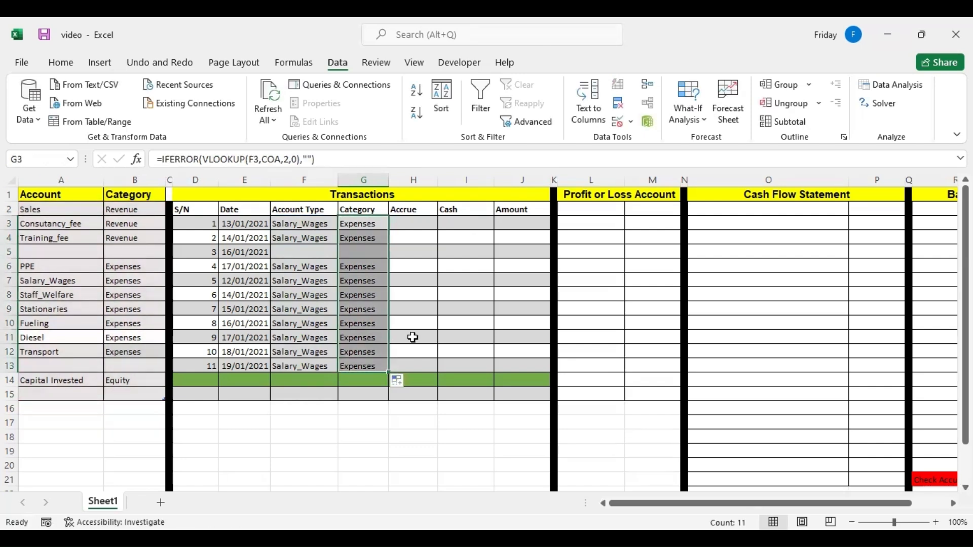
left_click(362, 248)
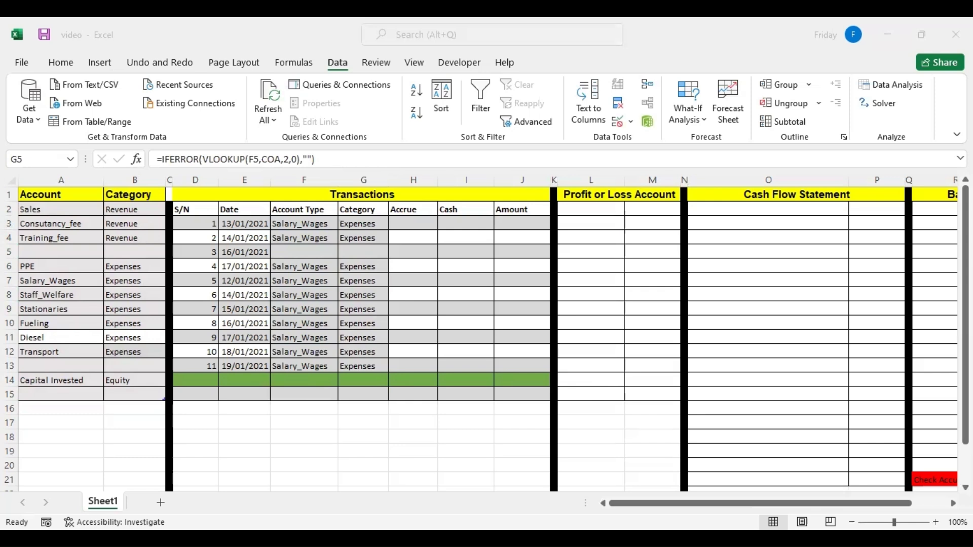
Paste the prepared Accrue, Cash and Amount figures as values into the transactions table from H3.
left_click(402, 218)
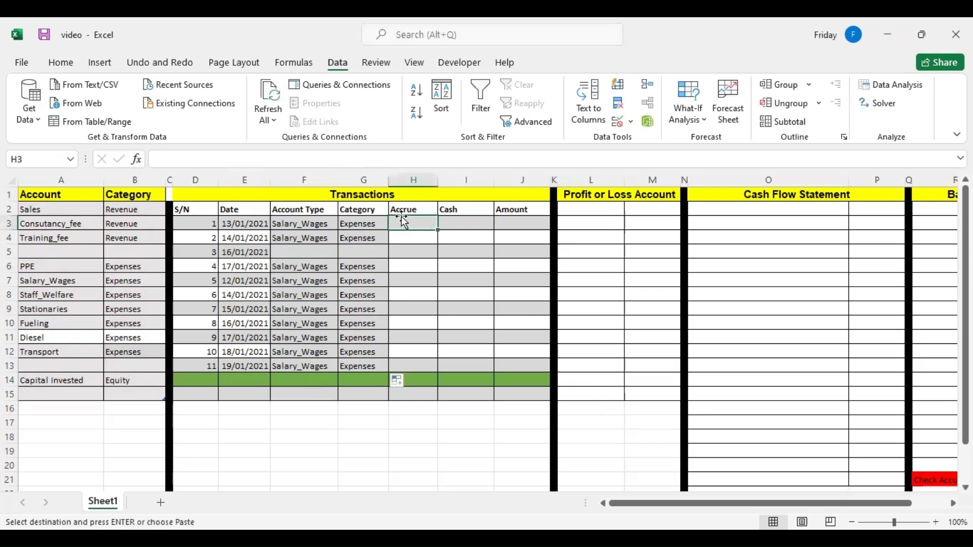
right_click(404, 219)
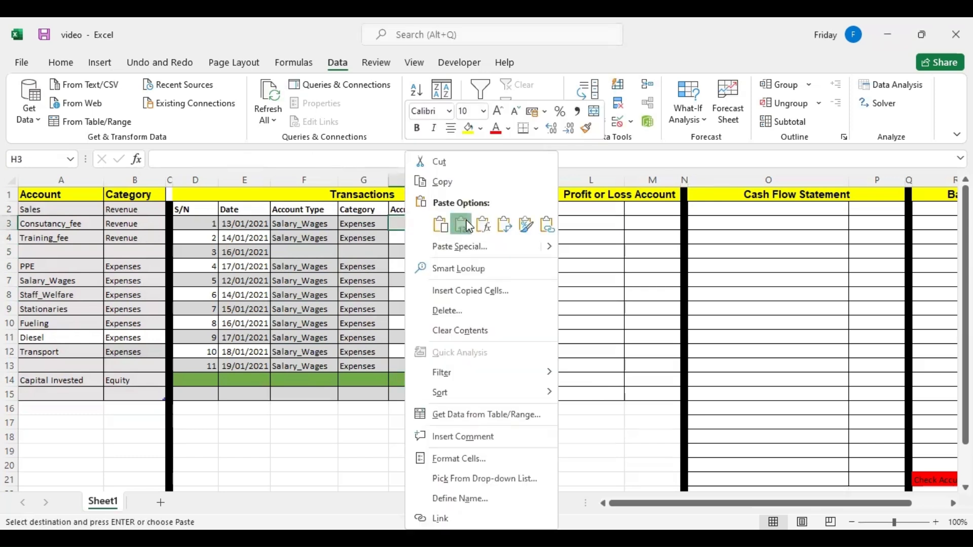
left_click(468, 223)
left_click(440, 297)
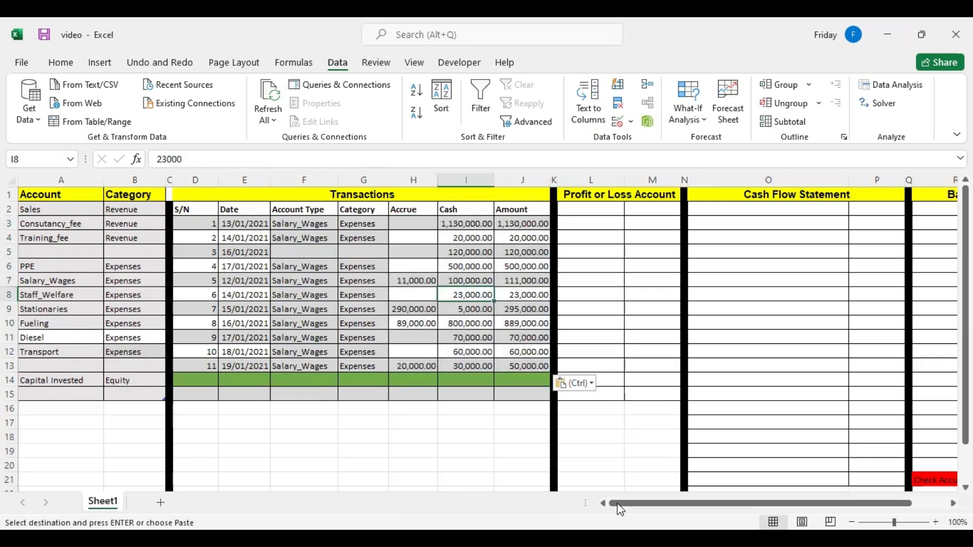
Copy the prepared account types and paste them into the Account Type column from F3.
key("alt+Tab")
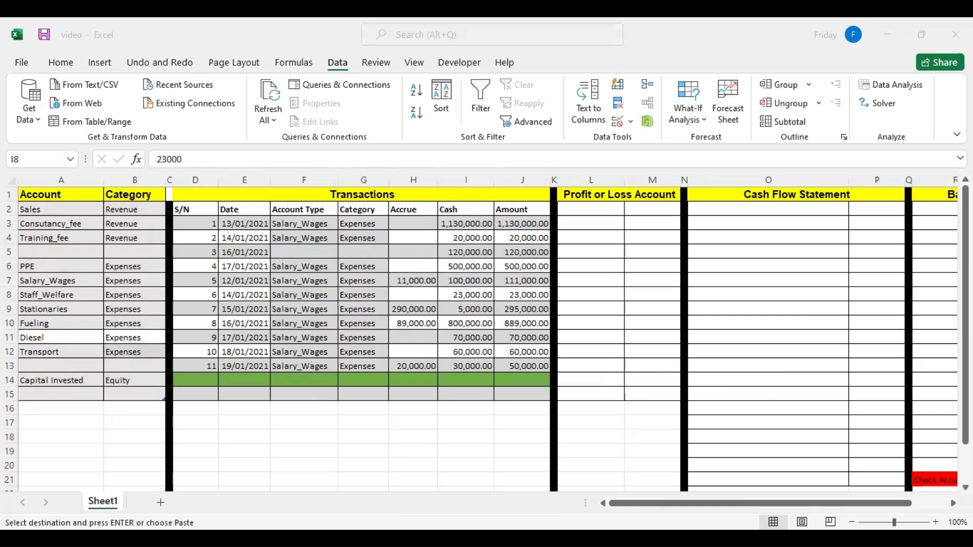
right_click(287, 222)
left_click(342, 204)
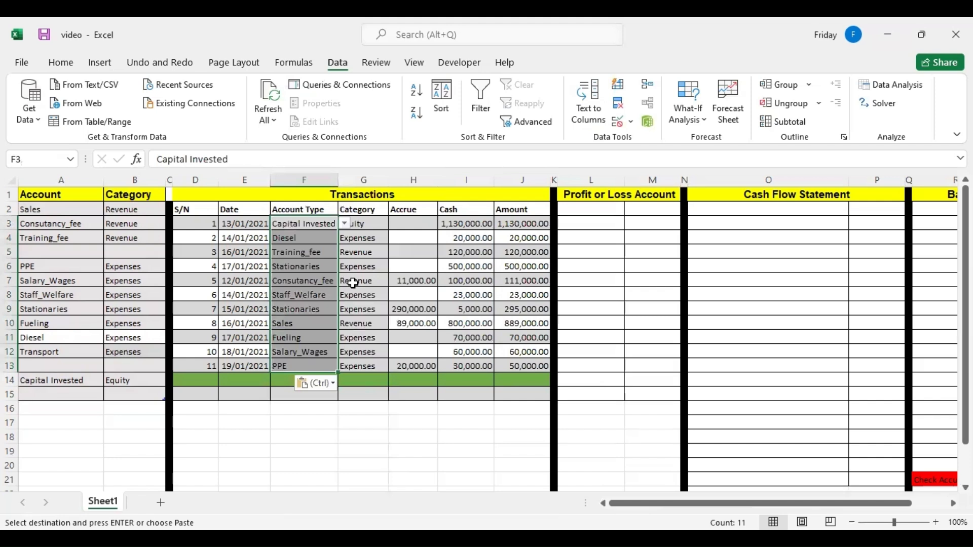
Check the category lookup in G3 and open the account list in F3.
left_click(378, 253)
left_click(359, 228)
left_click(333, 227)
left_click(344, 223)
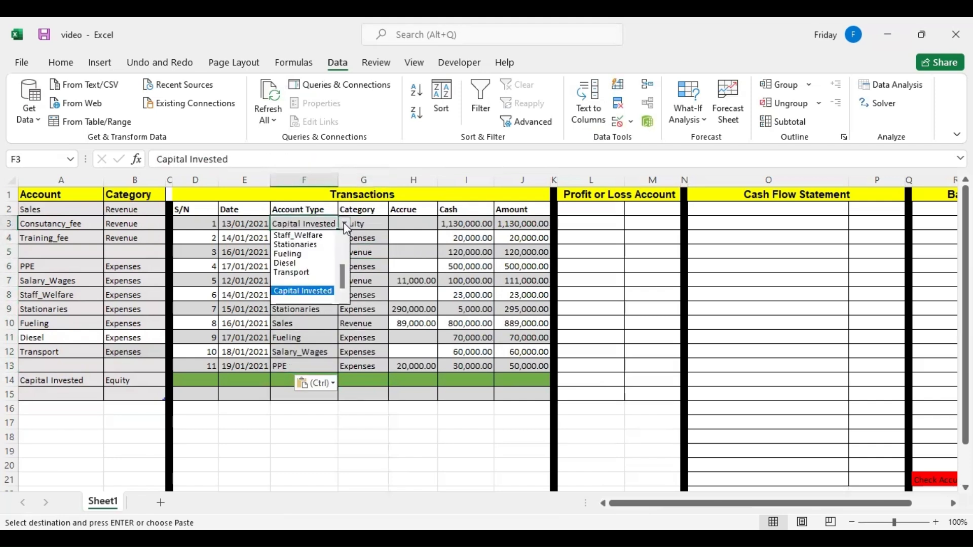
Set the account type in F4 to Capital Invested and check the category lookup in G4.
key("Escape")
left_click(321, 237)
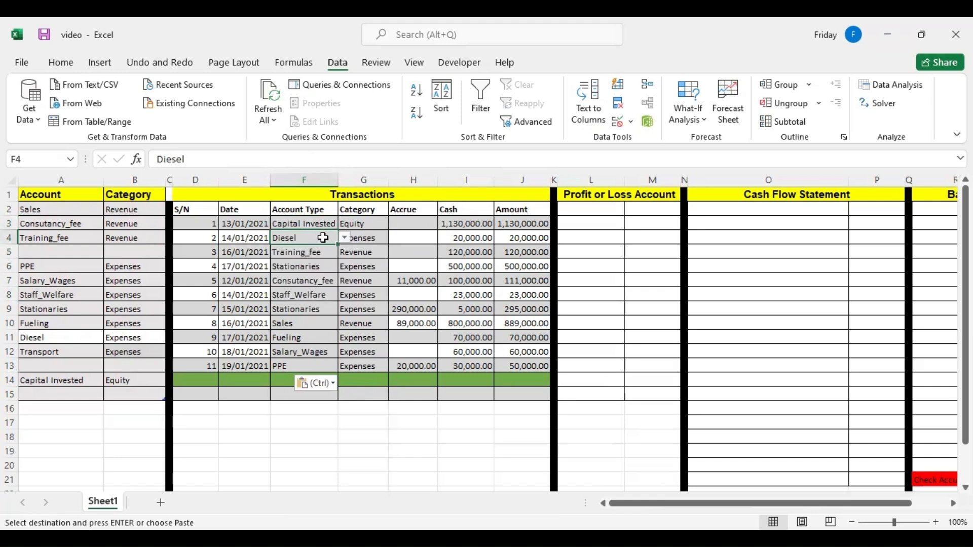
left_click(344, 237)
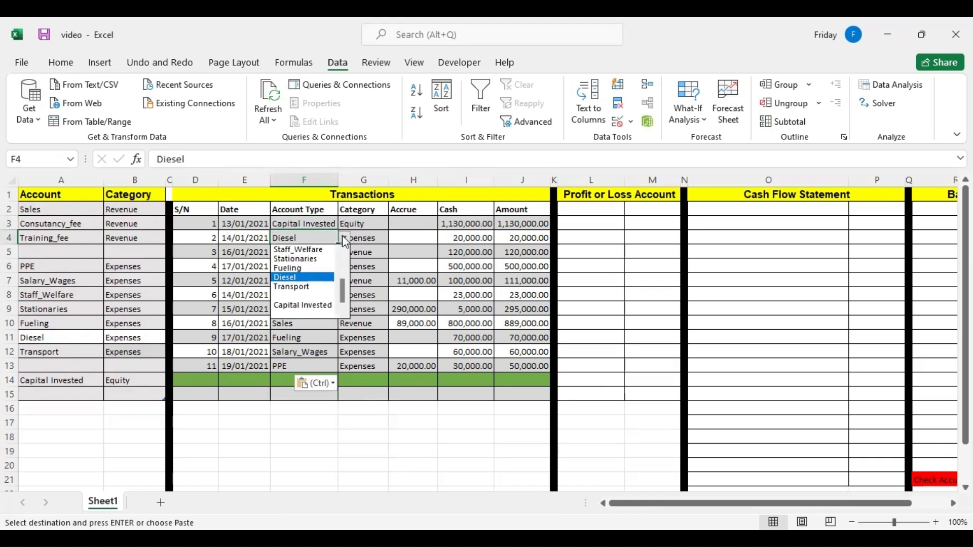
left_click(321, 306)
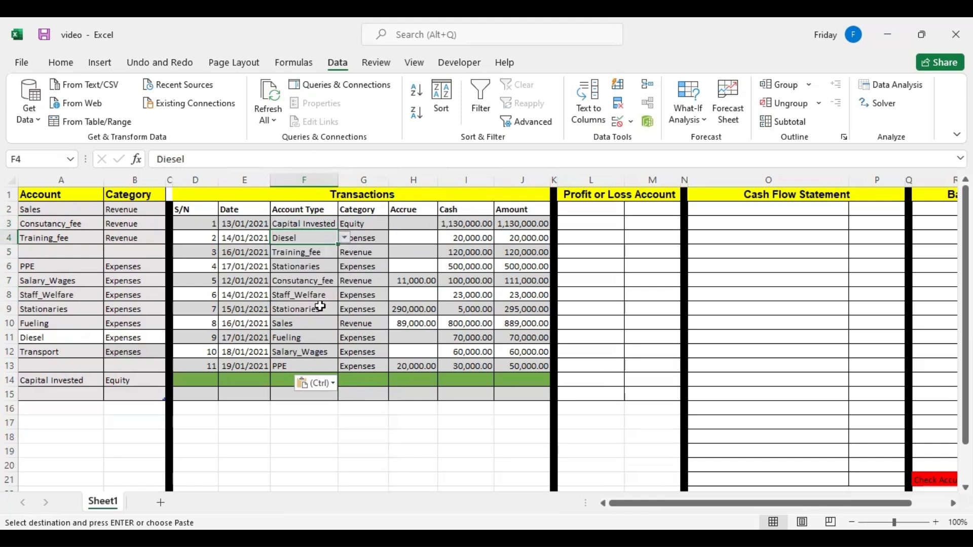
left_click(365, 247)
Set the account type of the second transaction in F4 to Transport.
left_click(324, 236)
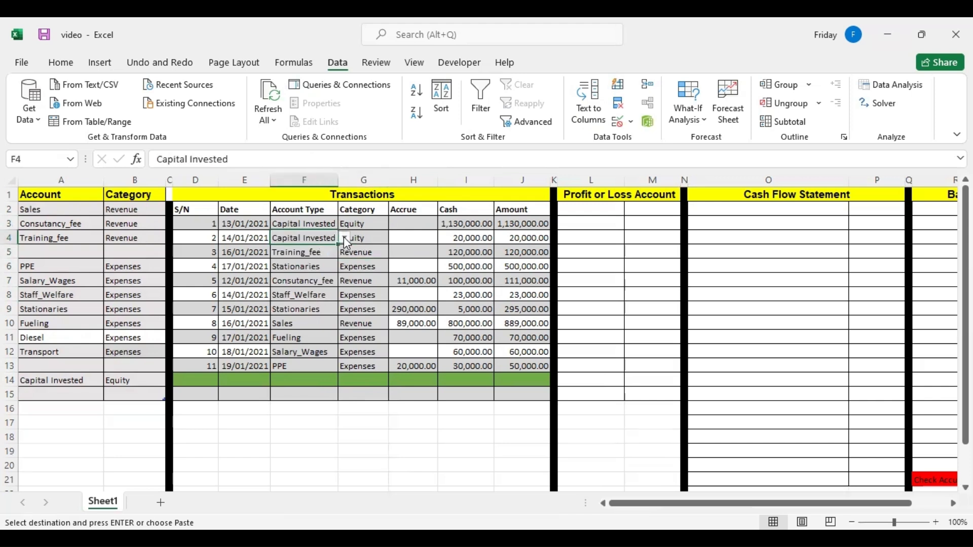
left_click(344, 237)
left_click(320, 285)
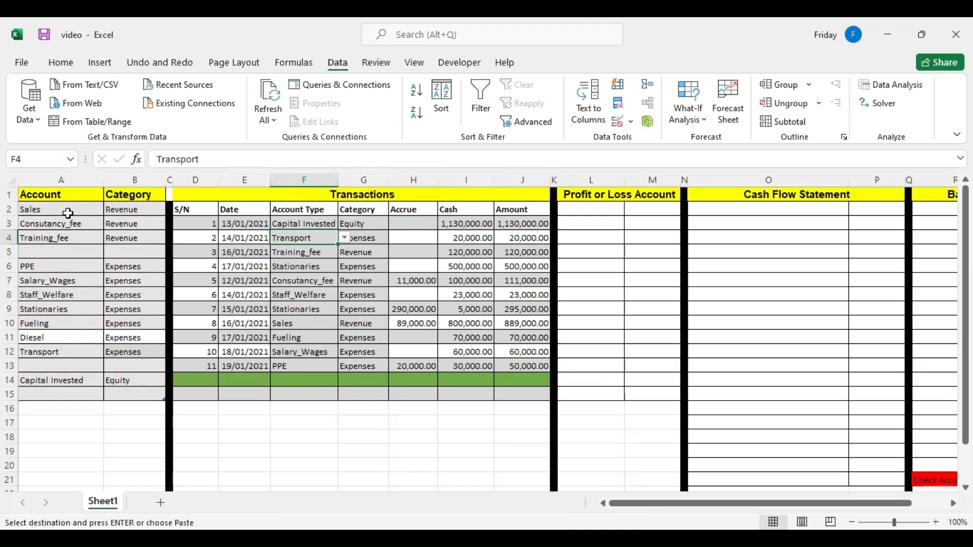
Total the Amount column in J14 with =SUM(J3:J13) and fill the formula across to the Cash and Accrue columns.
left_click(530, 376)
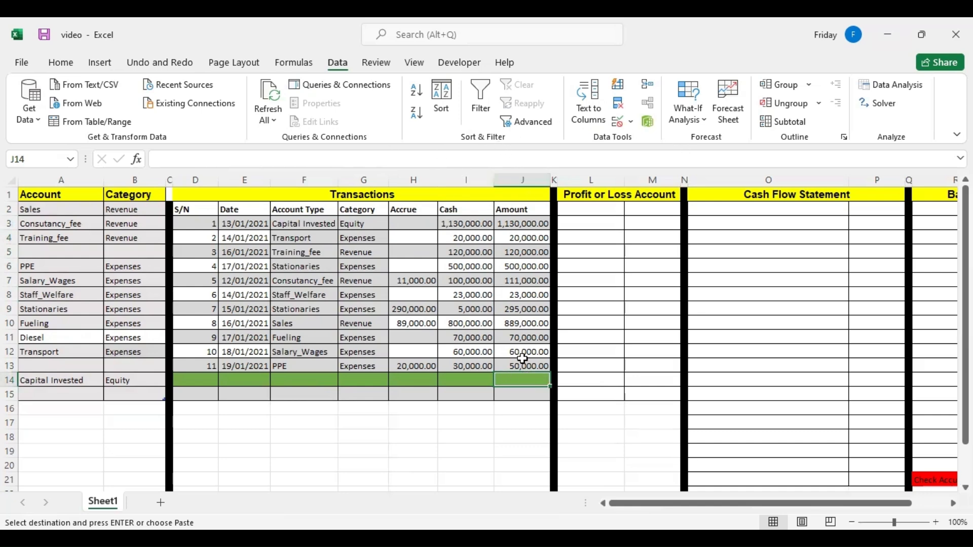
left_click(62, 63)
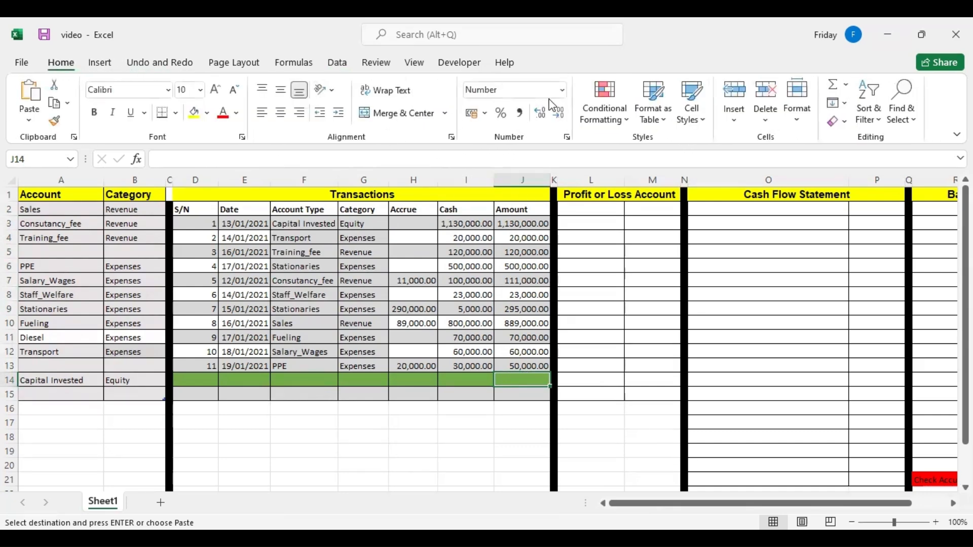
left_click(827, 93)
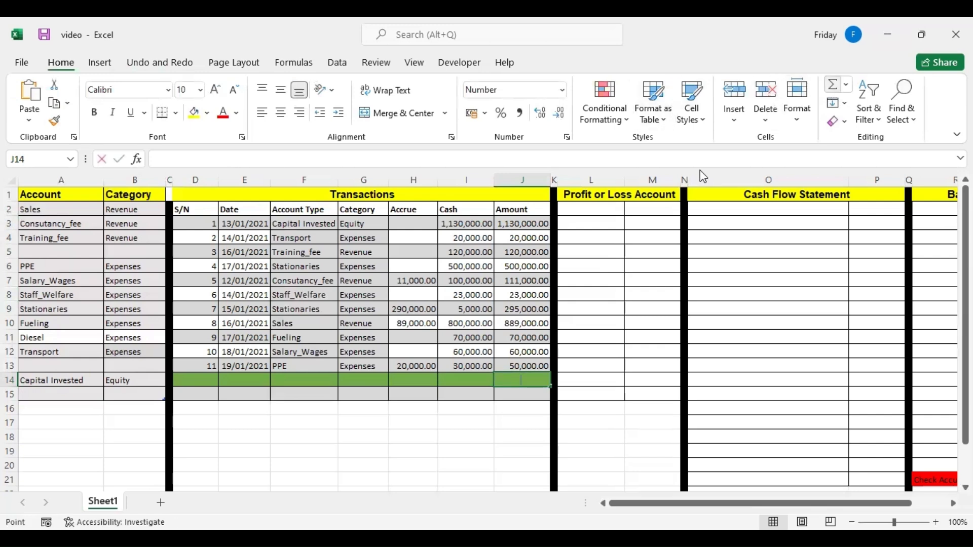
key("Return")
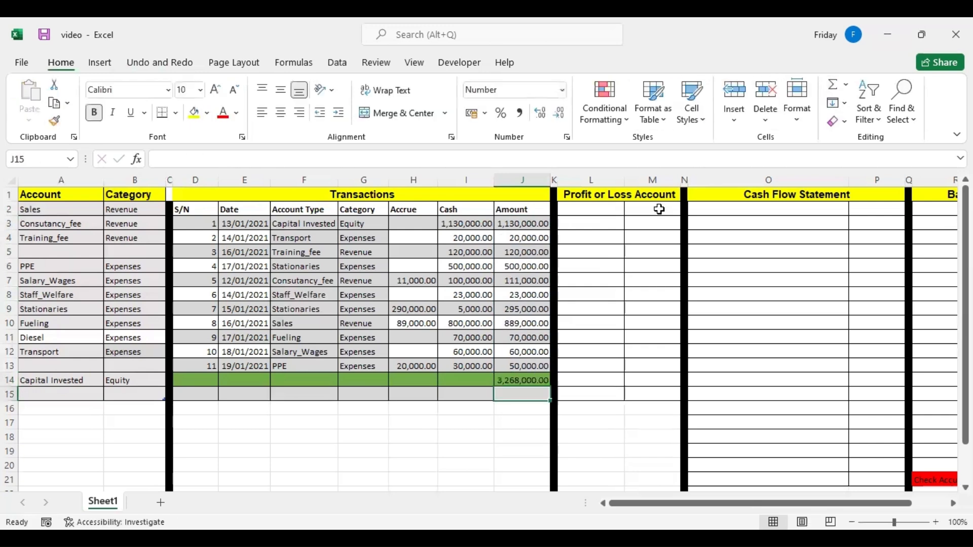
left_click(542, 379)
left_click_drag(550, 386, 402, 396)
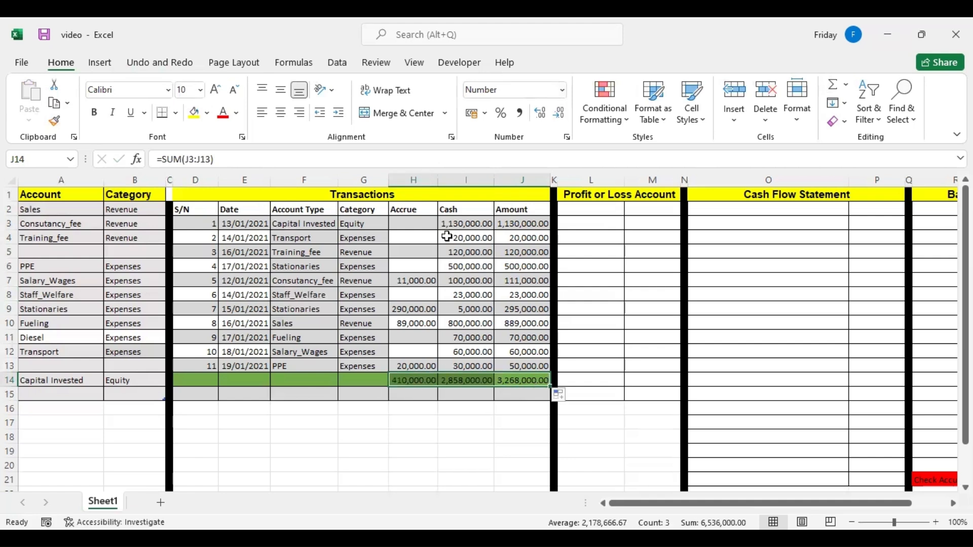
left_click(409, 210)
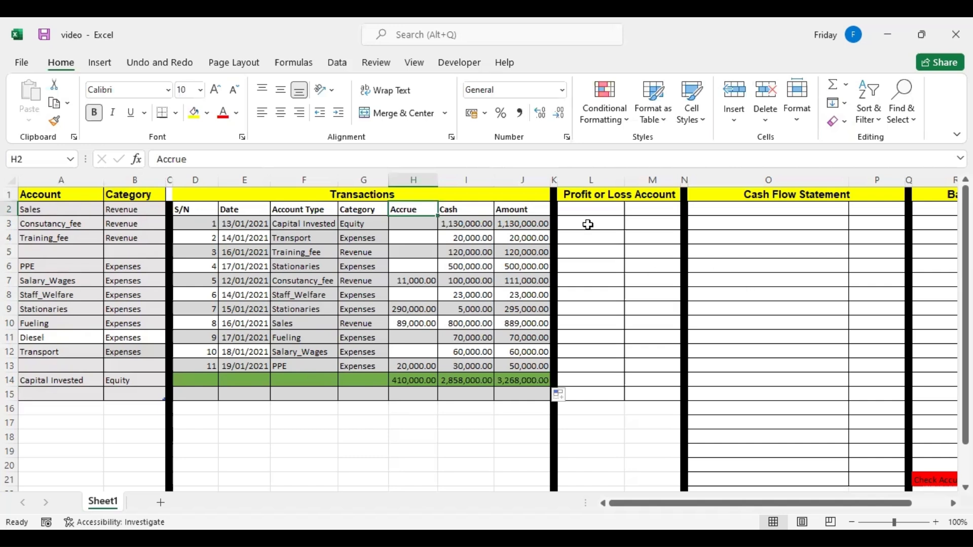
Link L2 in the Profit or Loss Account to the Sales account in A2 and fill the formula down to L4.
left_click(572, 211)
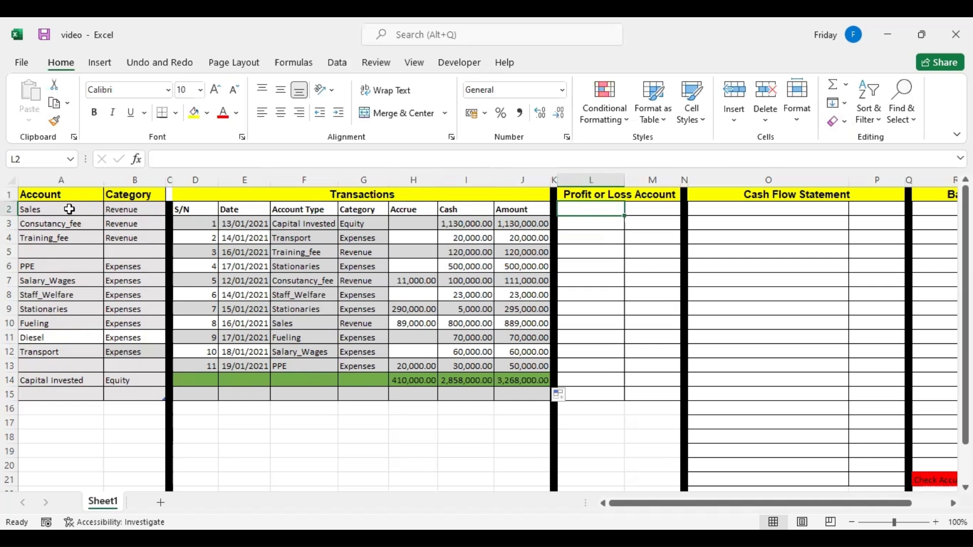
left_click_drag(62, 209, 102, 226)
left_click_drag(58, 266, 142, 325)
left_click_drag(61, 250, 123, 245)
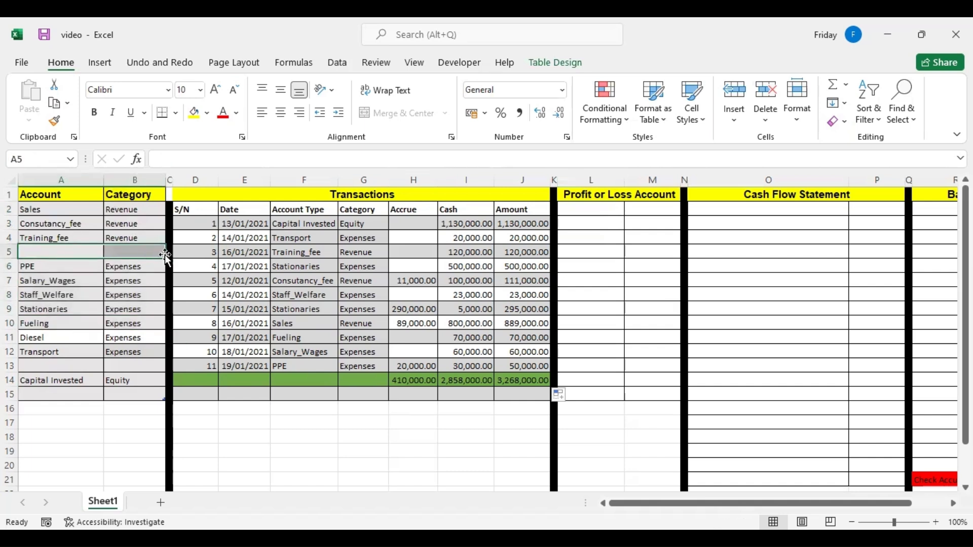
left_click(125, 208)
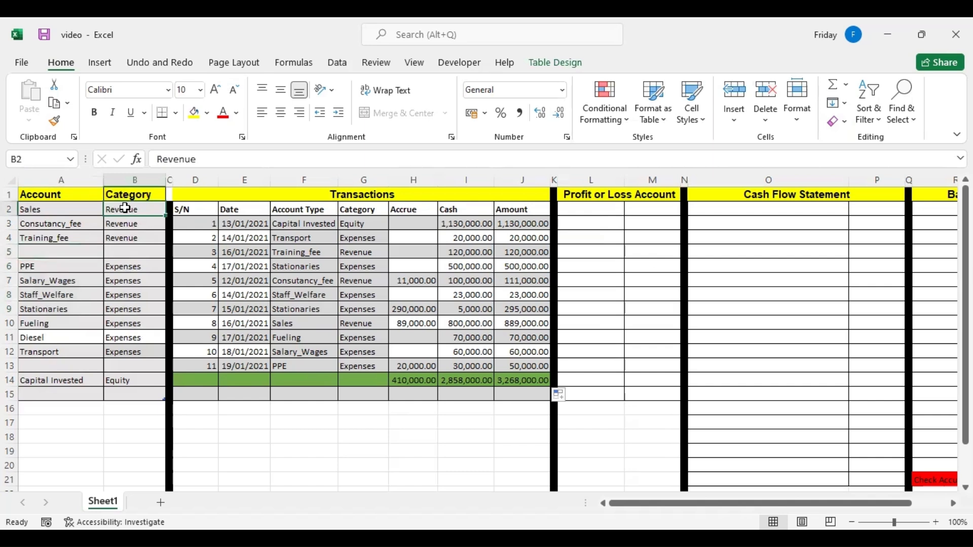
left_click(584, 207)
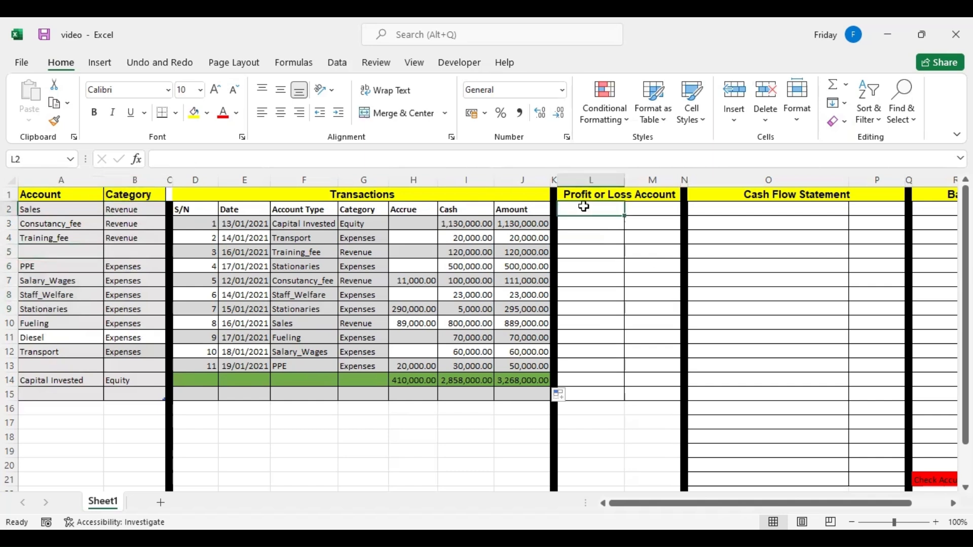
type("=")
left_click(45, 212)
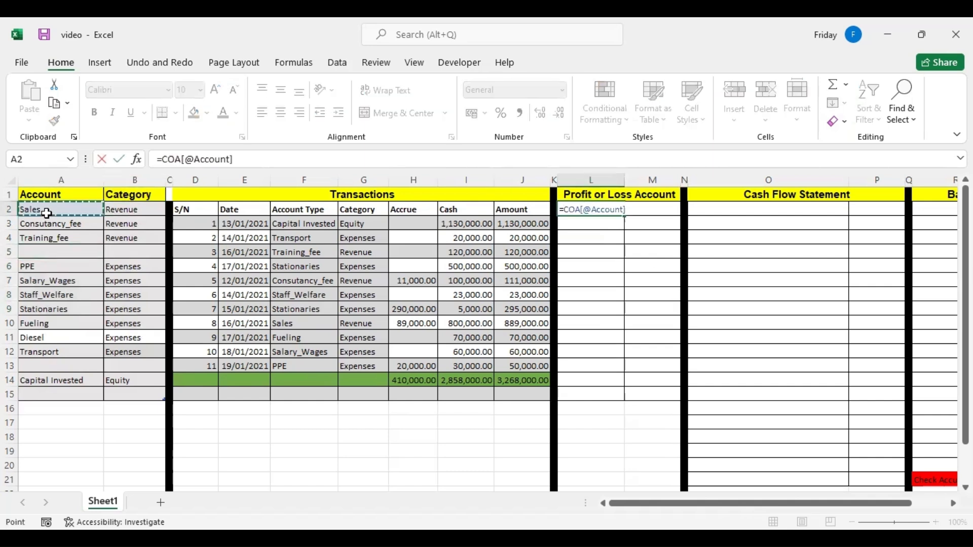
key("Return")
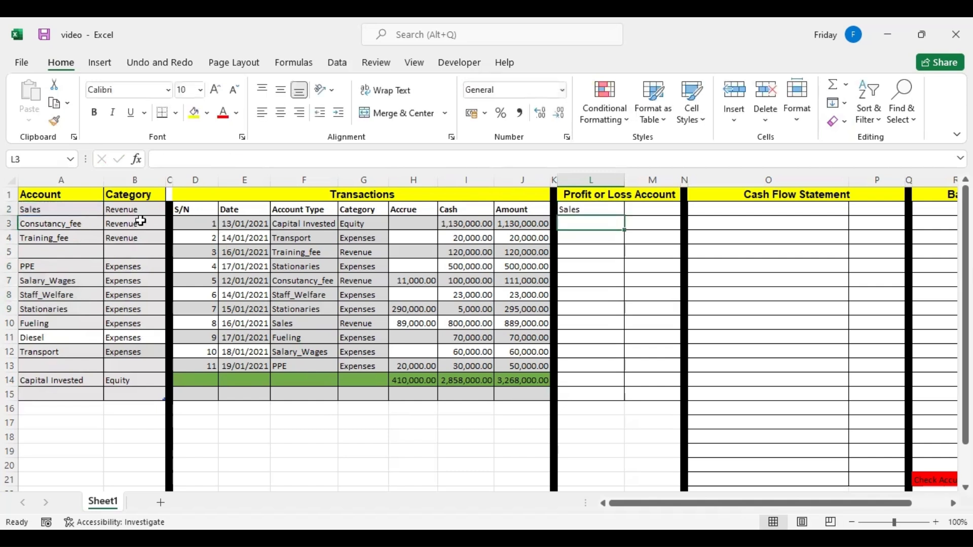
left_click(599, 205)
left_click_drag(624, 216, 623, 247)
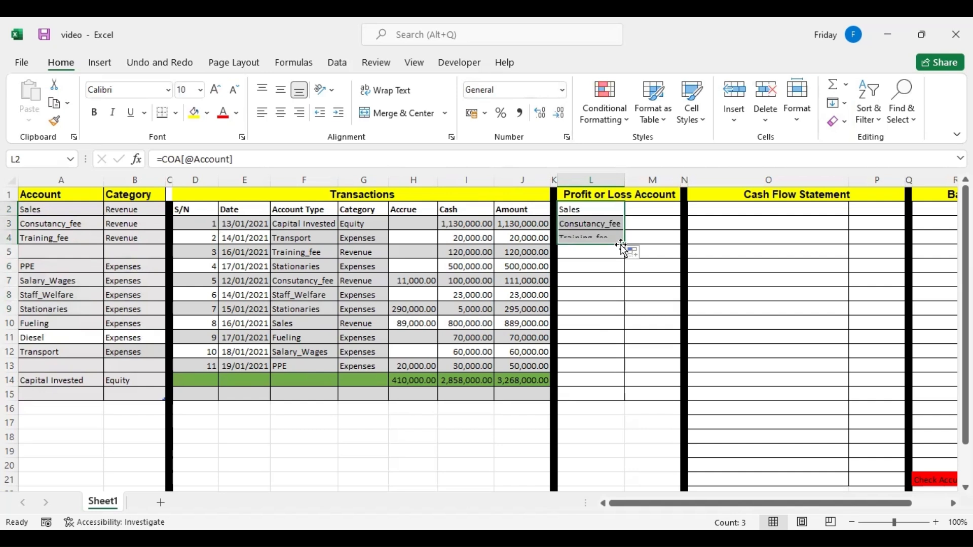
Enter the labels "Total revenue" in L5 and "Expenses" in L7 of the Profit or Loss Account.
left_click(591, 253)
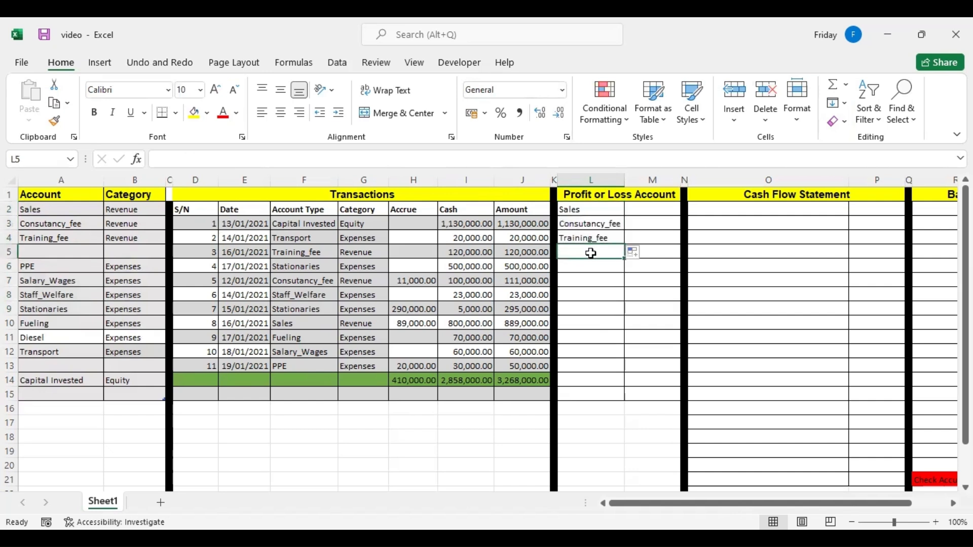
type("Total revenue")
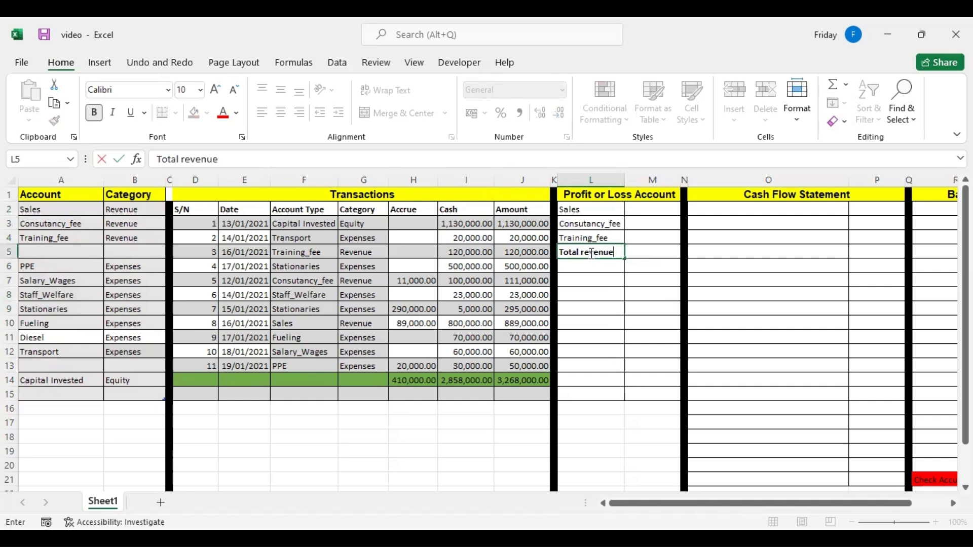
left_click(581, 280)
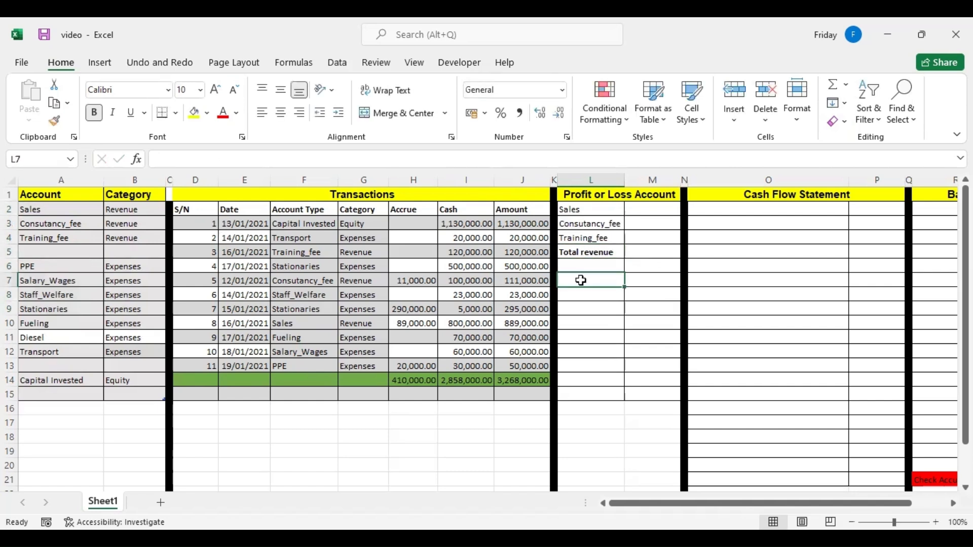
type("E")
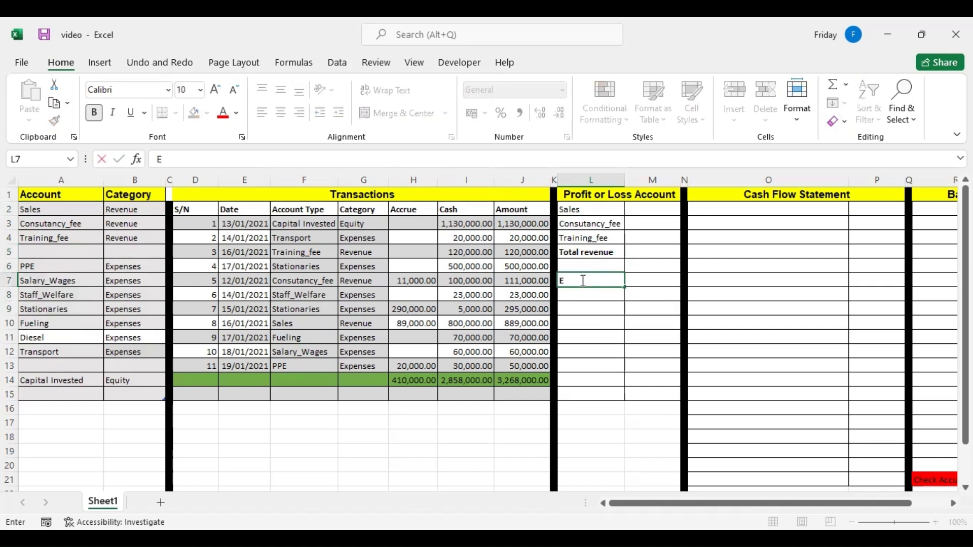
type("xpens")
key("Return")
Link L8 to the Salary_Wages account with =A7, fill it down to L13 and compare the last entry with the account list.
type("=")
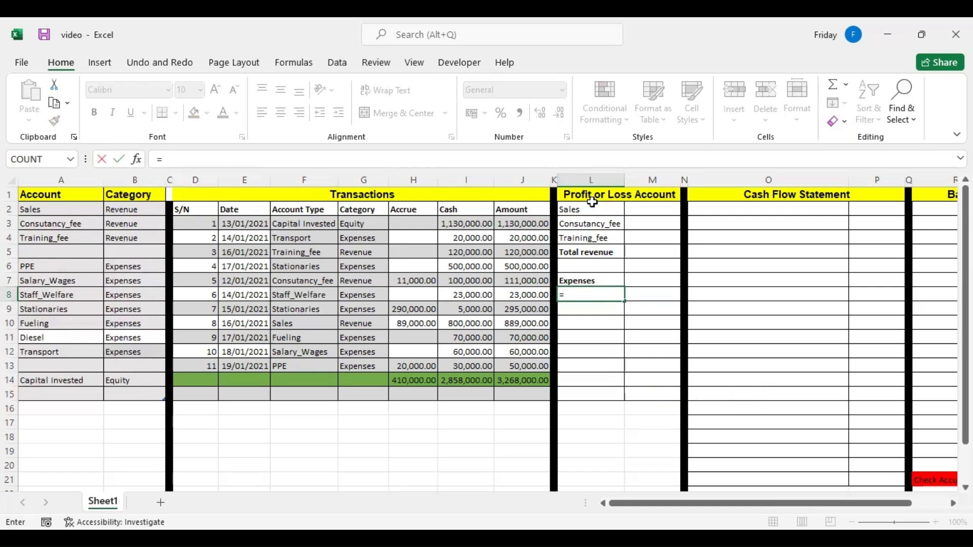
left_click(51, 285)
key("Return")
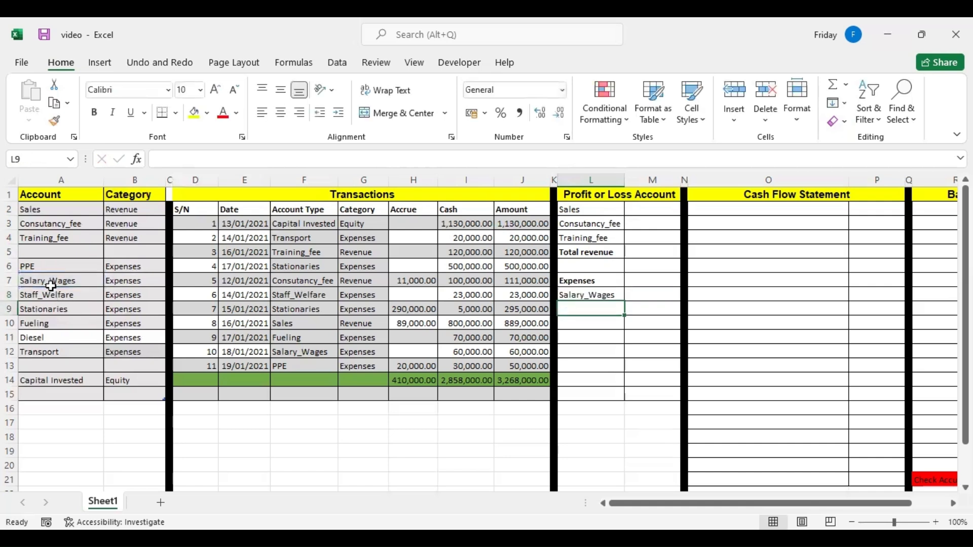
left_click(613, 289)
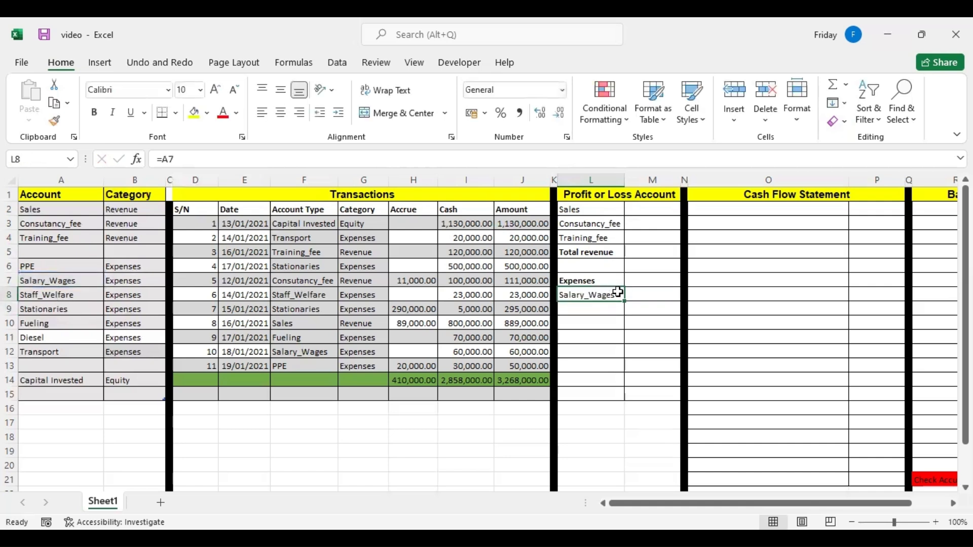
left_click_drag(624, 301, 622, 369)
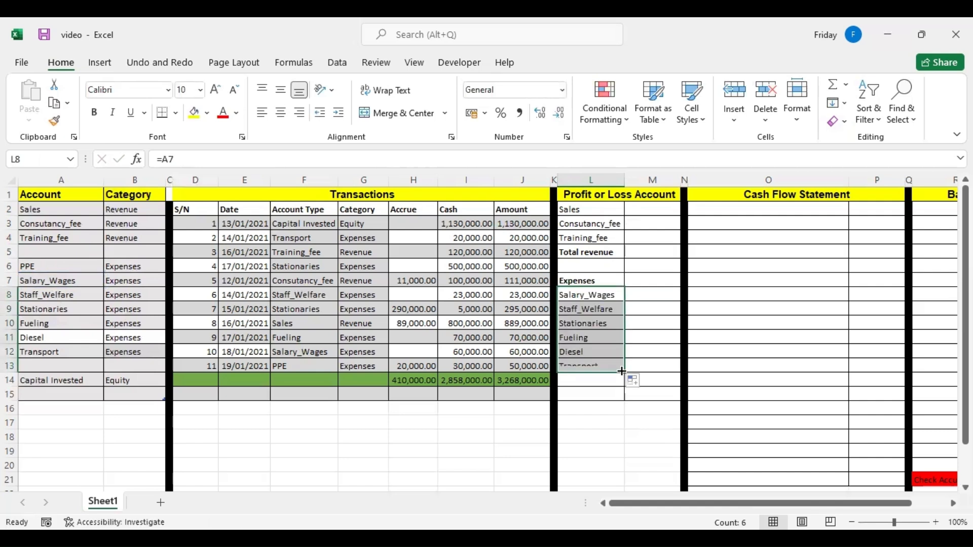
left_click(584, 365)
left_click(57, 348)
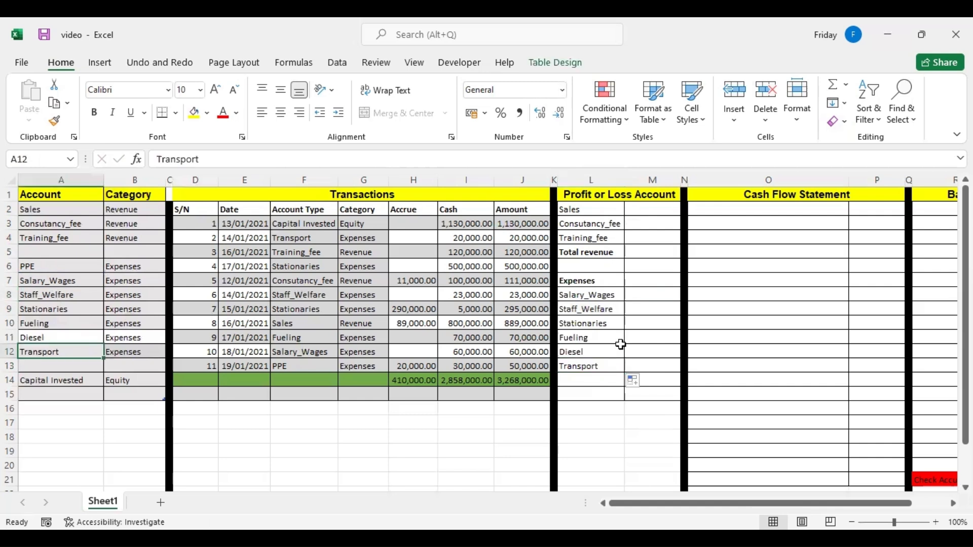
Enter the label "Total expenses" in L14, below the listed expense accounts.
left_click(588, 379)
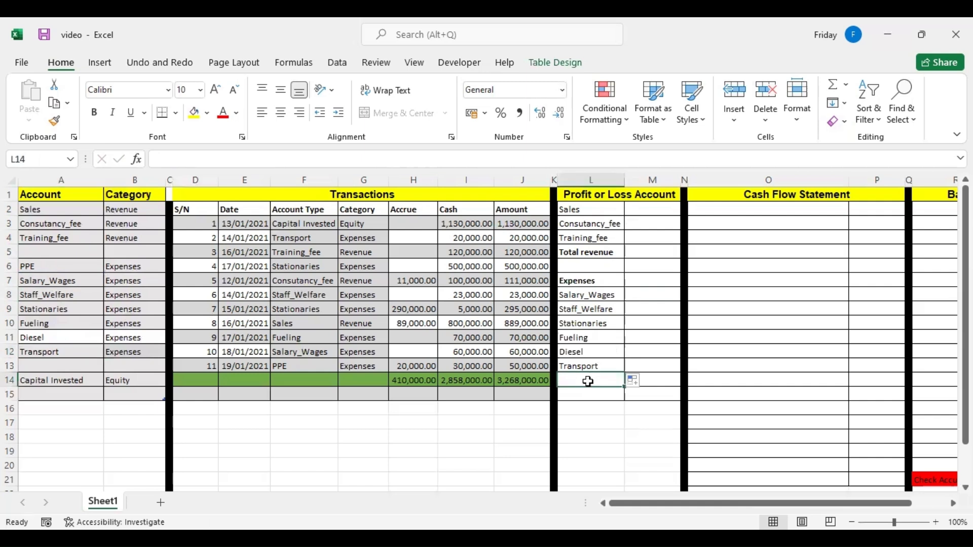
type("Transport")
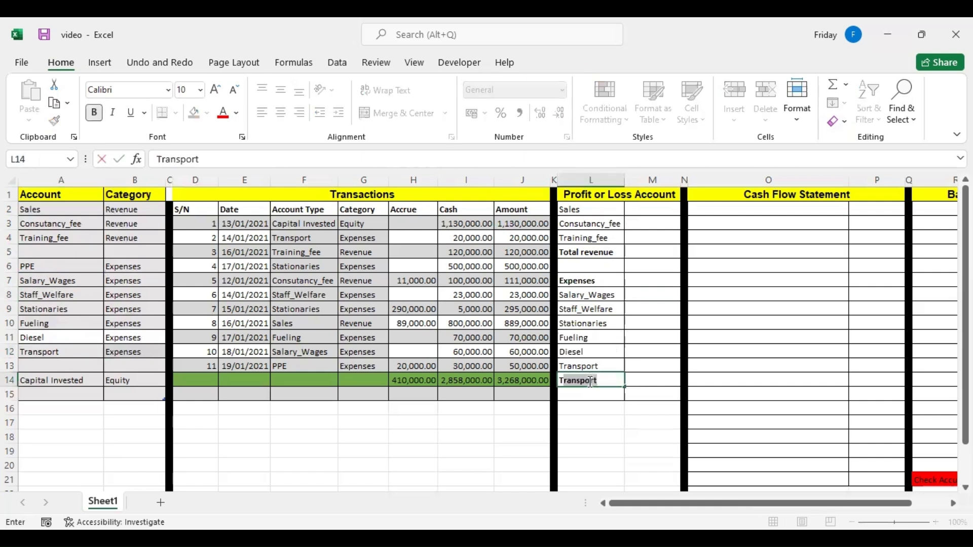
type("otal expenses")
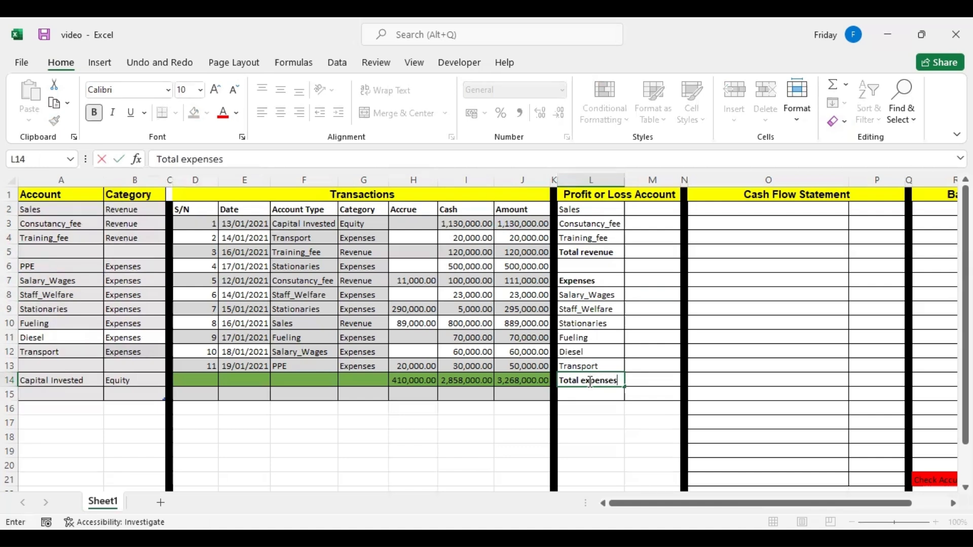
left_click(637, 294)
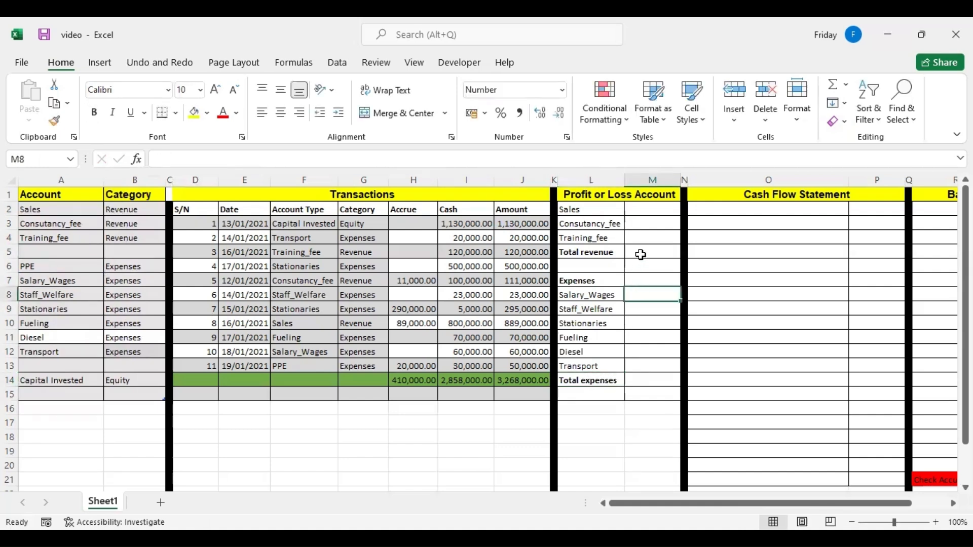
left_click(642, 251)
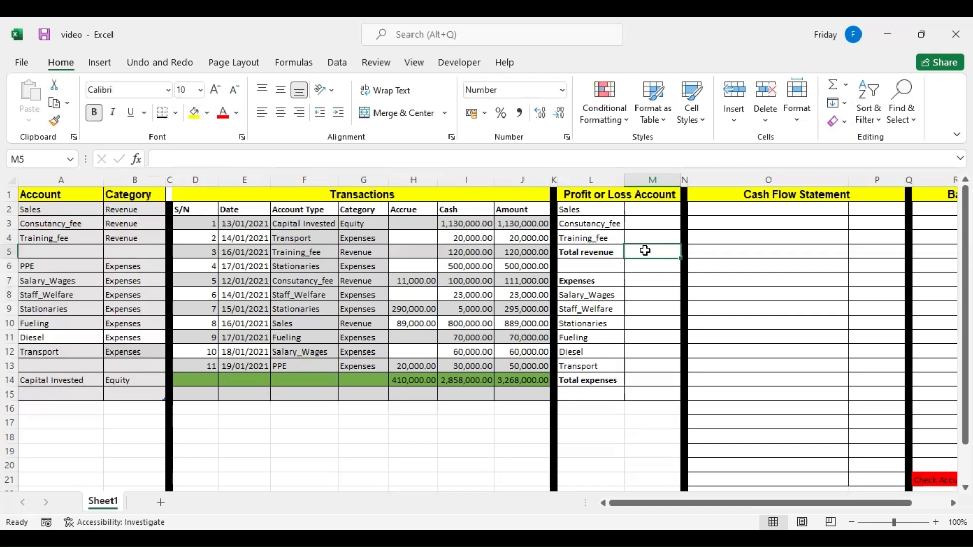
left_click(645, 209)
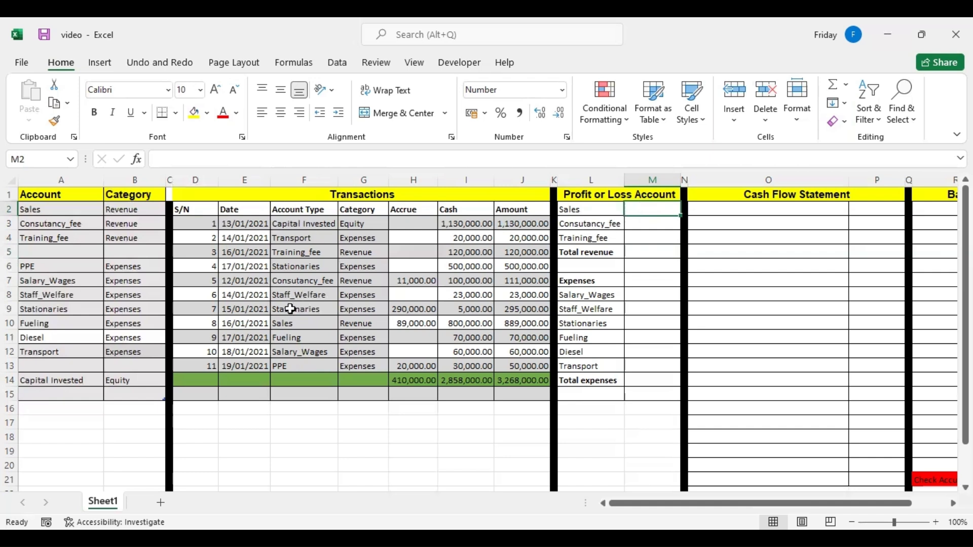
left_click(292, 320)
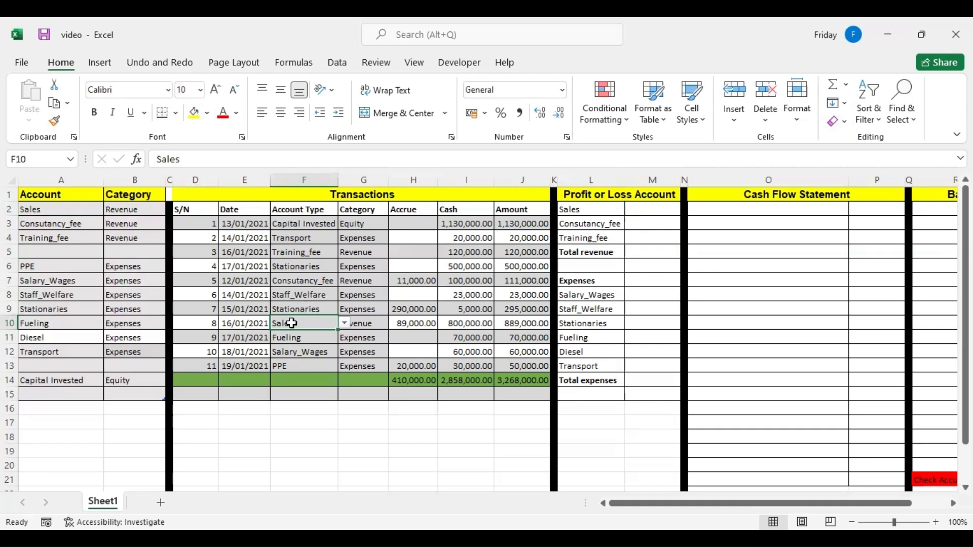
Enter =SUMIF(F3:F15,L2,J3:J15) in M2 to total the Sales transactions from the Amount column.
left_click(649, 205)
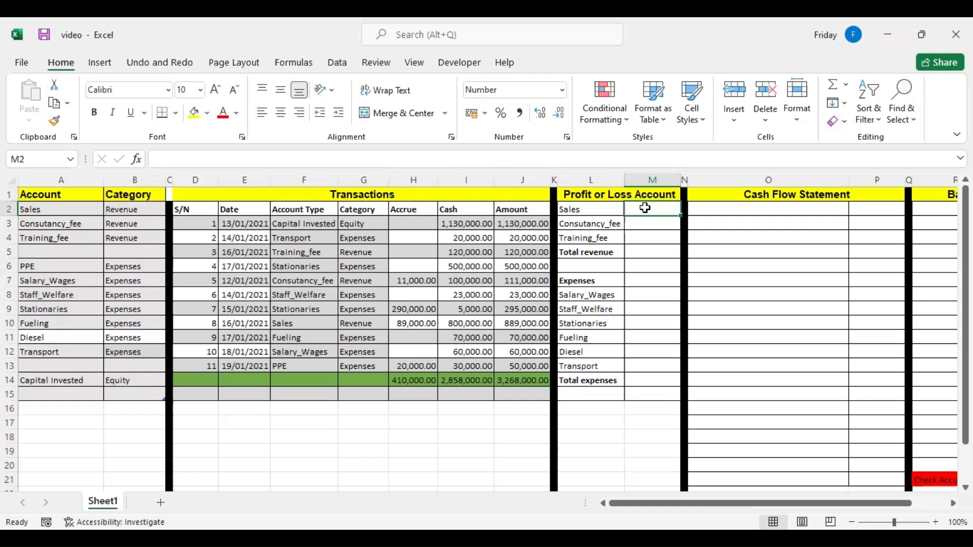
type("=")
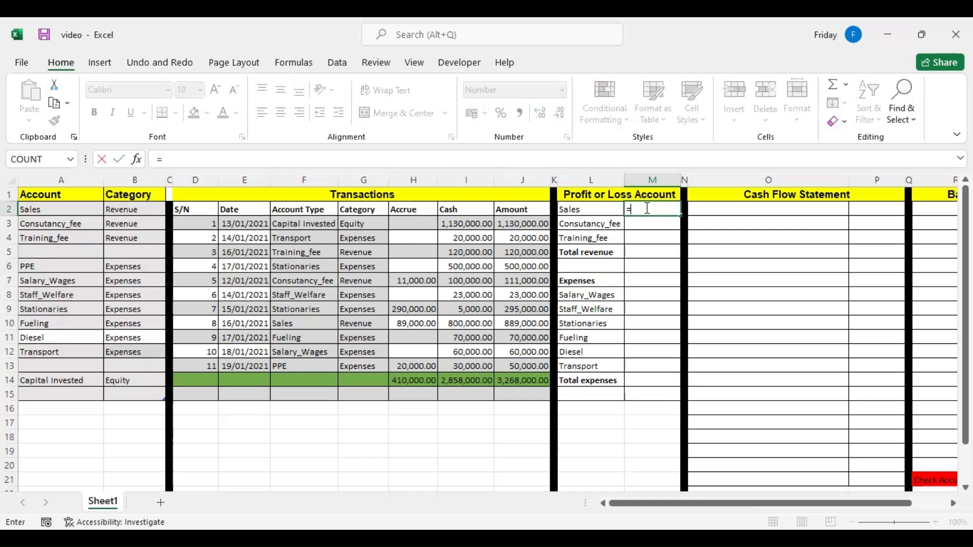
type("sumif")
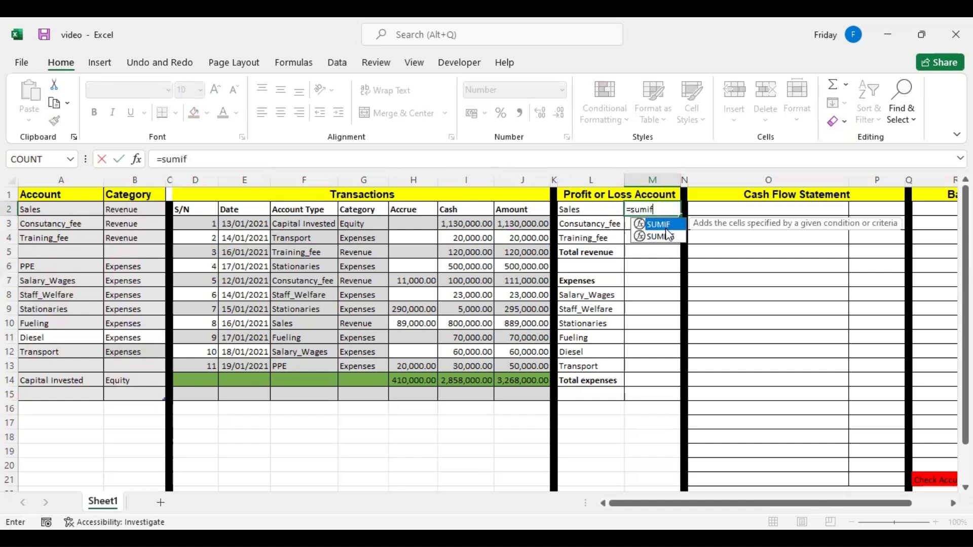
double_click(664, 224)
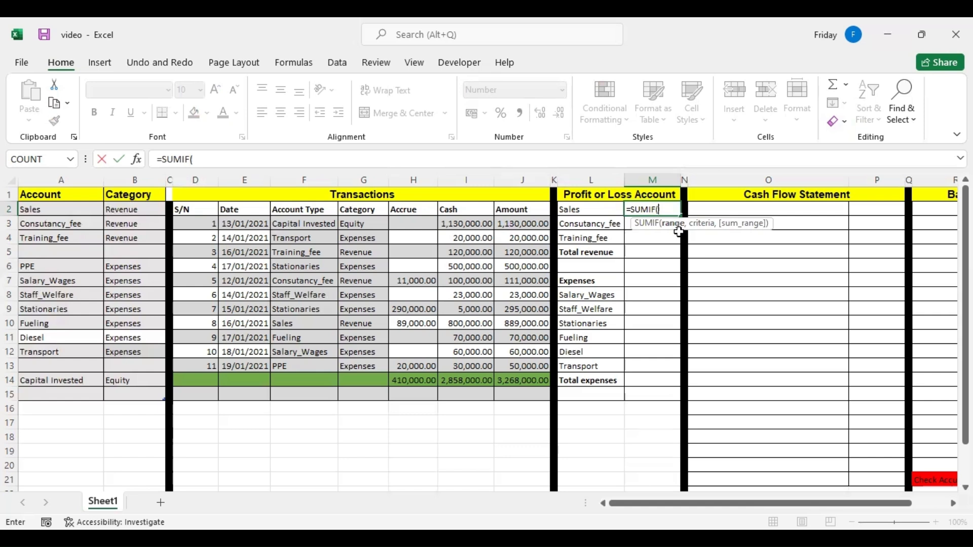
left_click_drag(302, 222, 316, 389)
type(",")
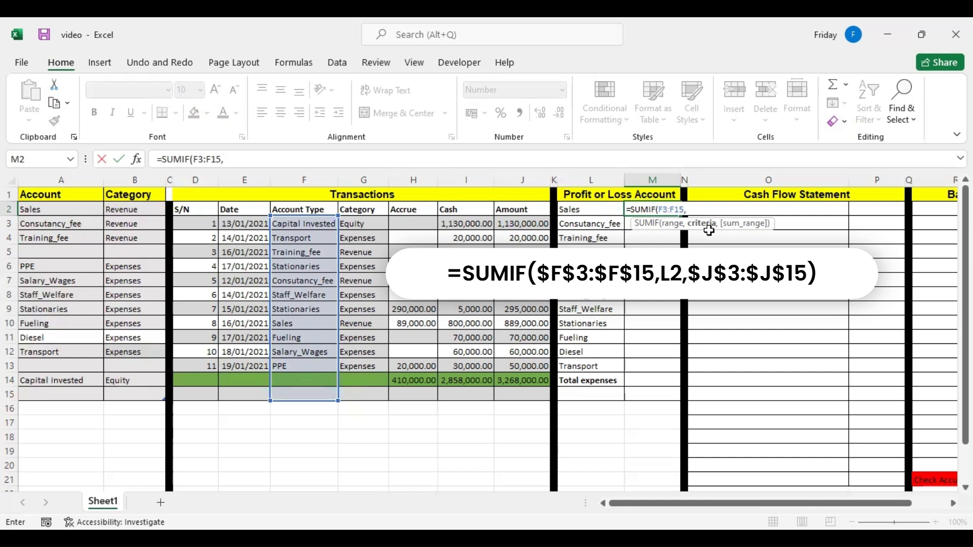
left_click(588, 209)
type(",")
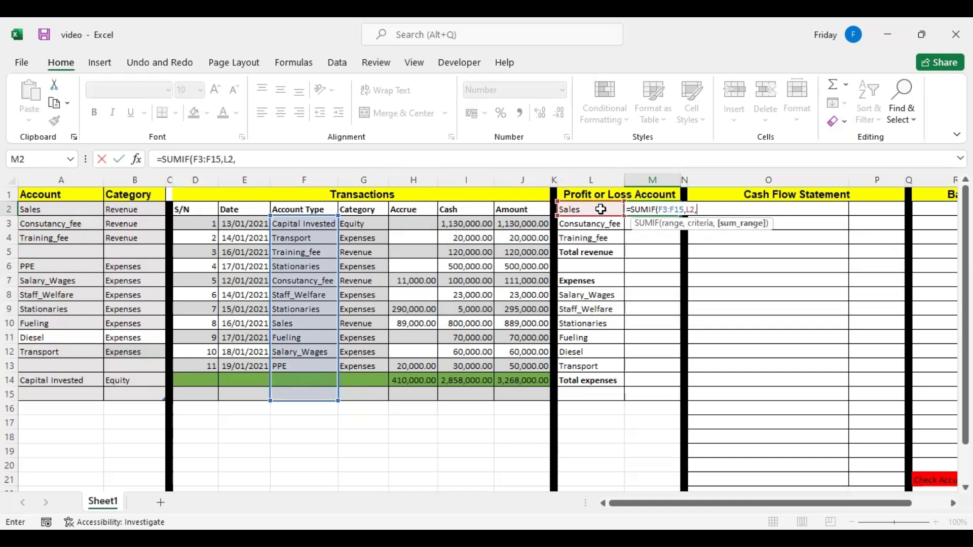
left_click(517, 221)
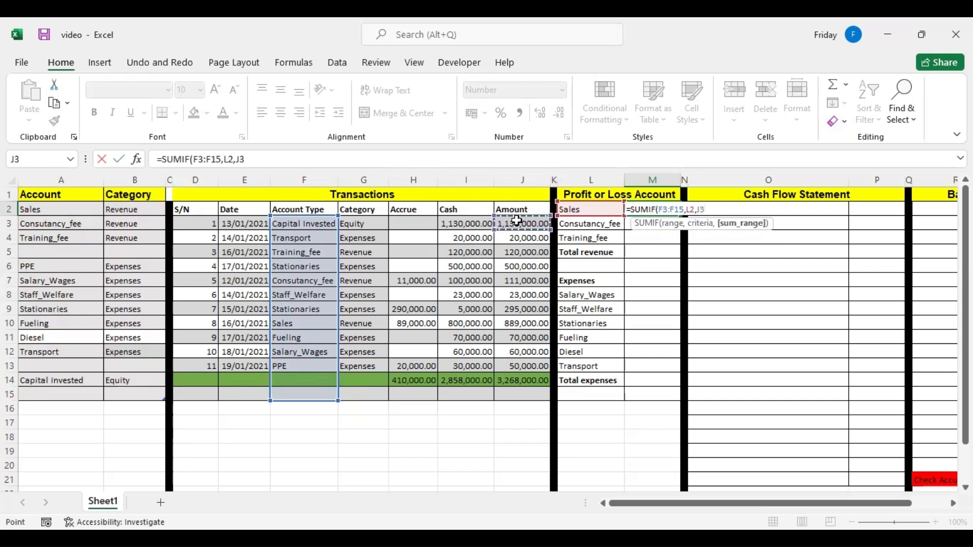
left_click(517, 388, "shift")
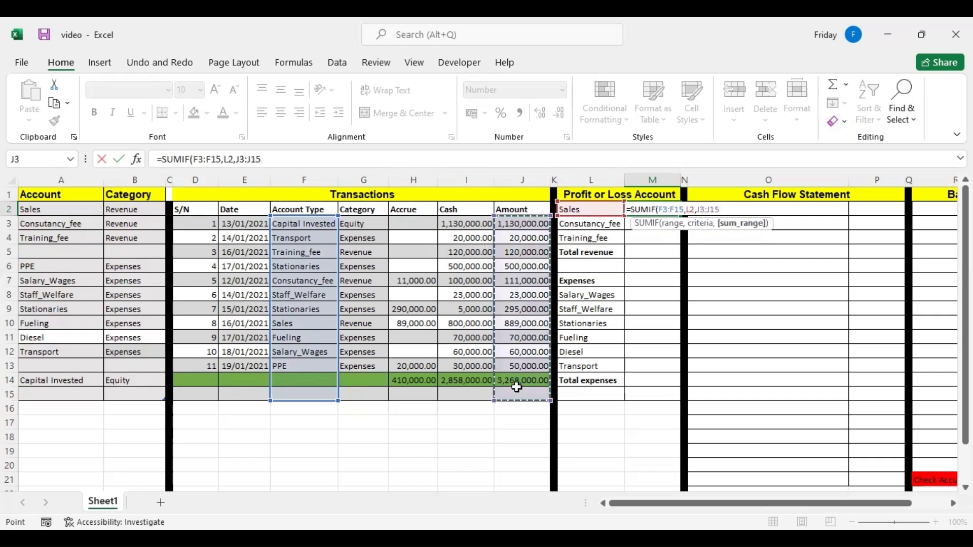
key("Return")
Make the account type range in the M2 formula absolute as $F$3:$F$15.
left_click(659, 208)
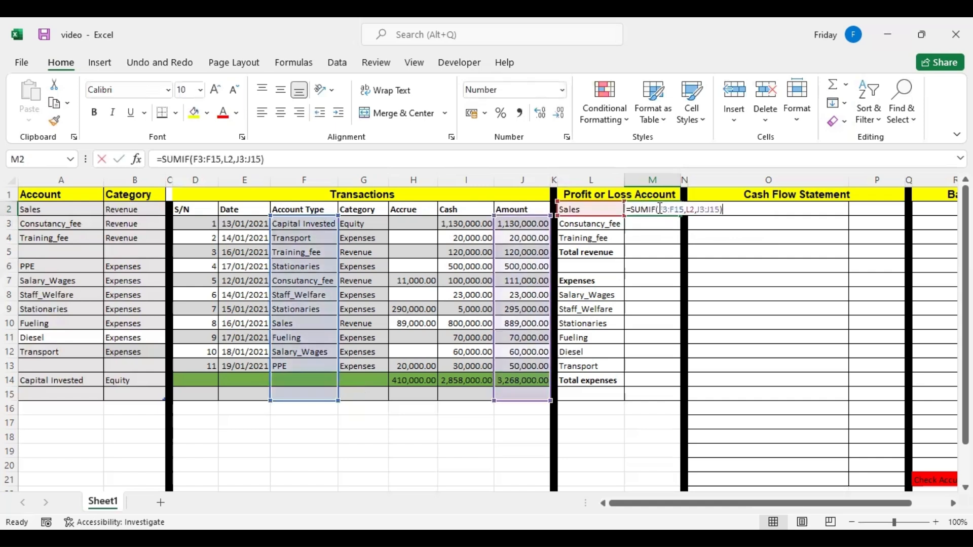
double_click(659, 209)
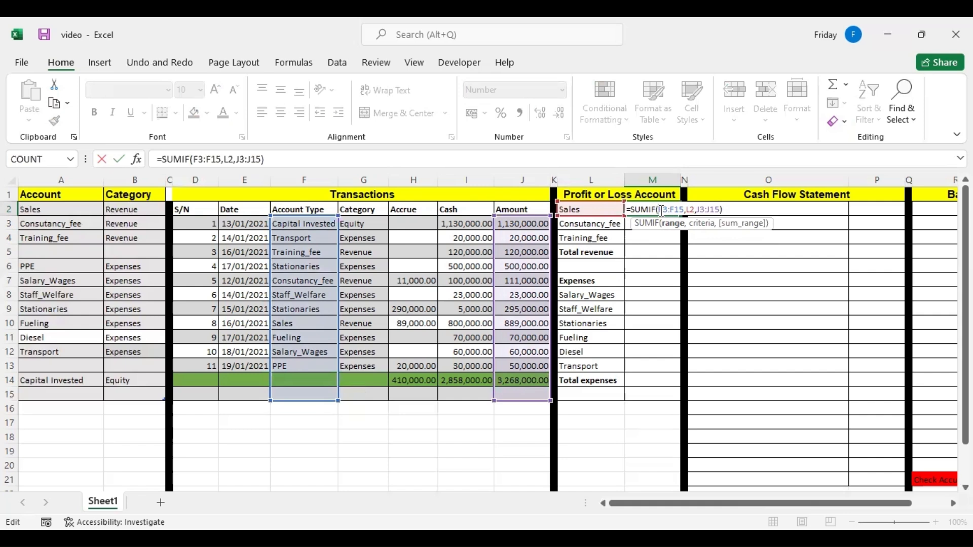
left_click(660, 209)
type("$")
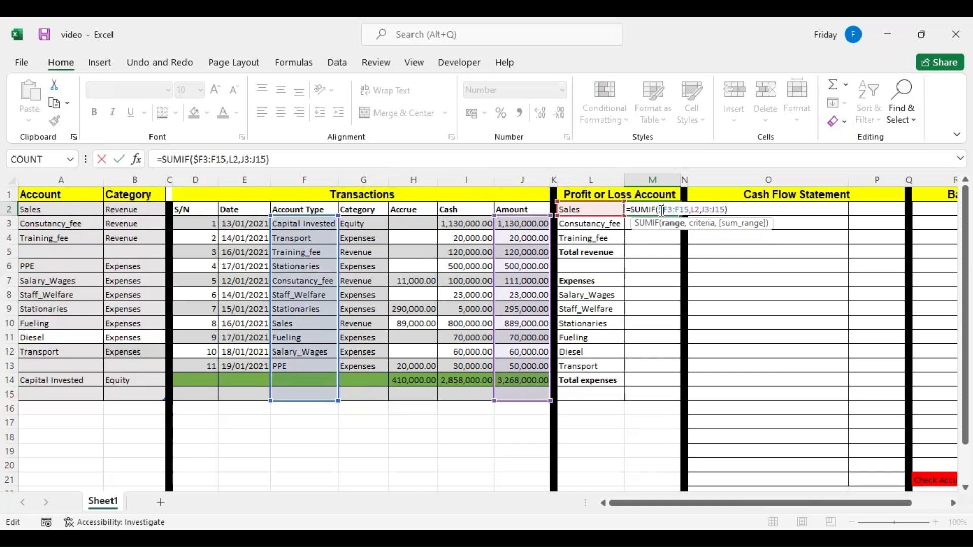
key("Right")
type("$F")
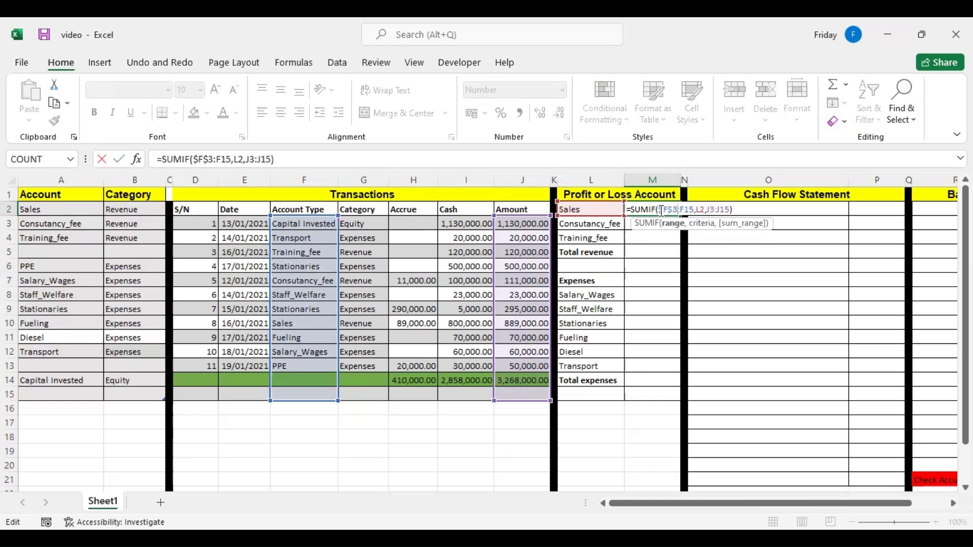
type("$3:")
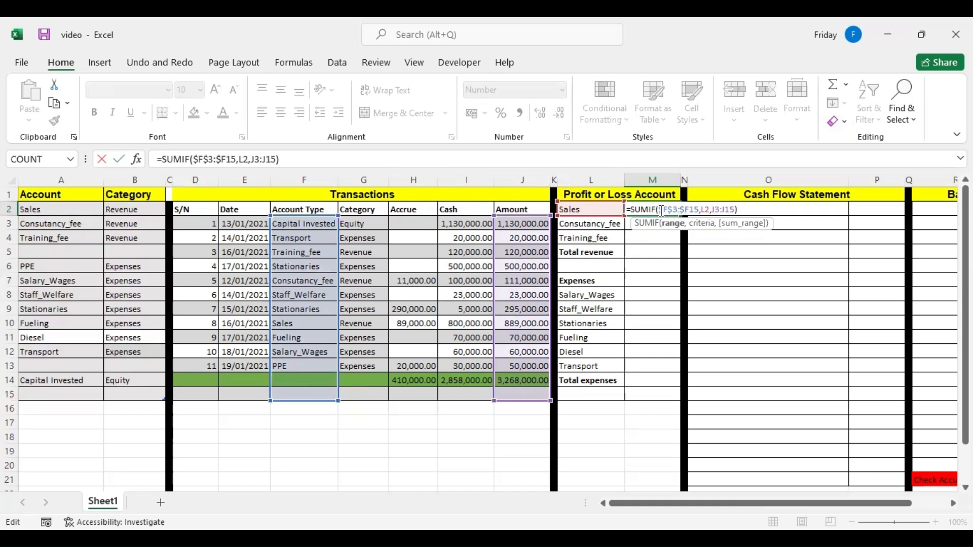
type("$")
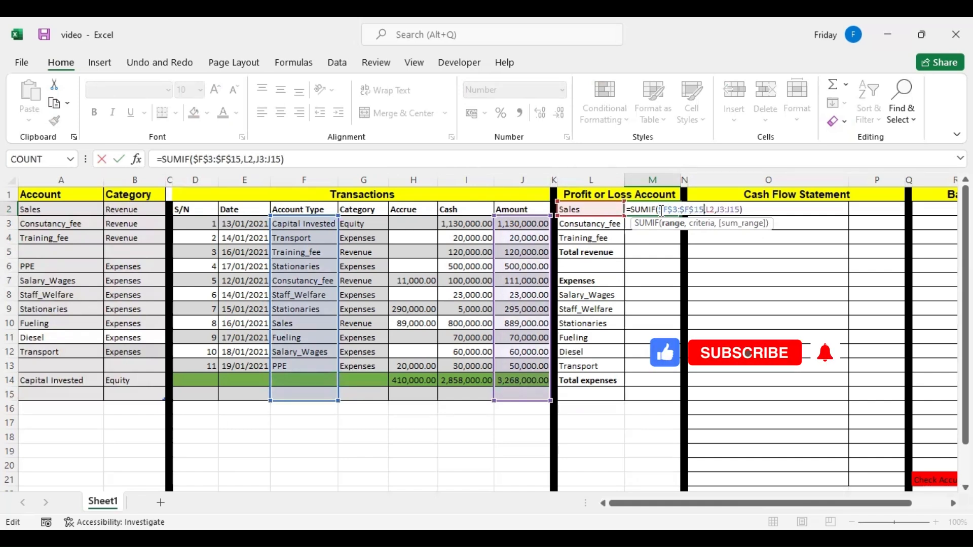
Make the sum range in the M2 formula absolute as $J$3:$J$15, leaving the L2 criterion relative.
key("Right")
key("Right")
key("Right")
key("Right")
type("$")
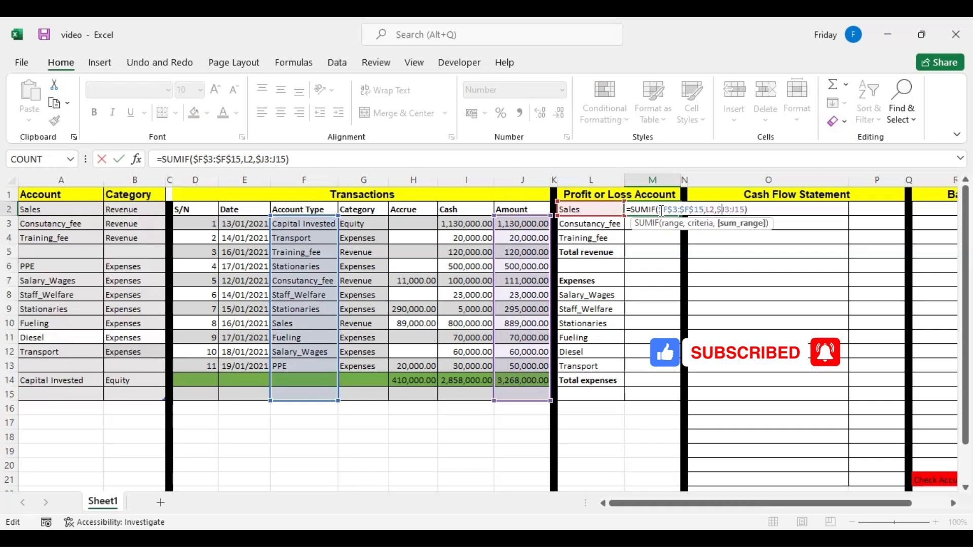
key("Right")
type("$")
key("Right")
key("Right")
type("$")
key("Right")
type("$")
key("Return")
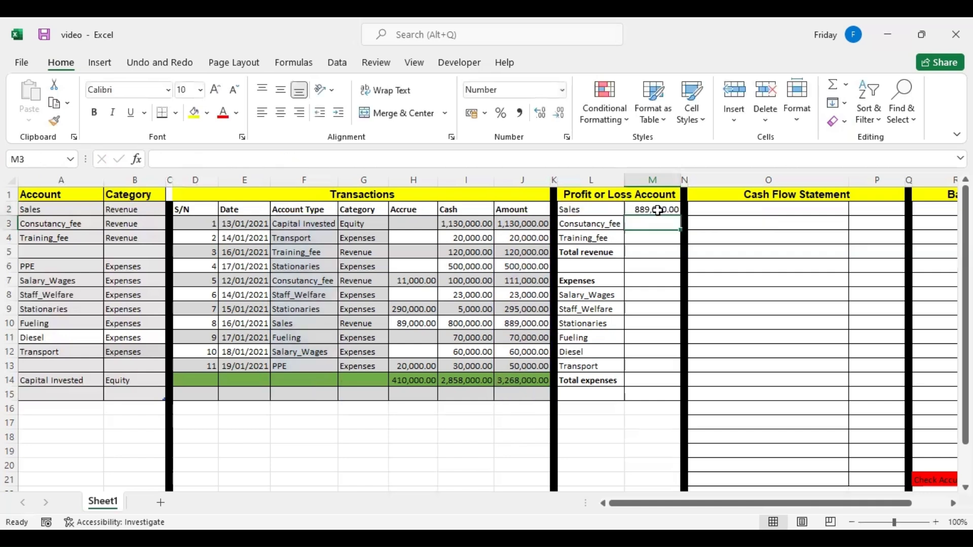
Fill the SUMIF formula from M2 down to M4 and check the revenue accounts against the Sales transaction.
left_click(657, 211)
left_click_drag(682, 215, 682, 239)
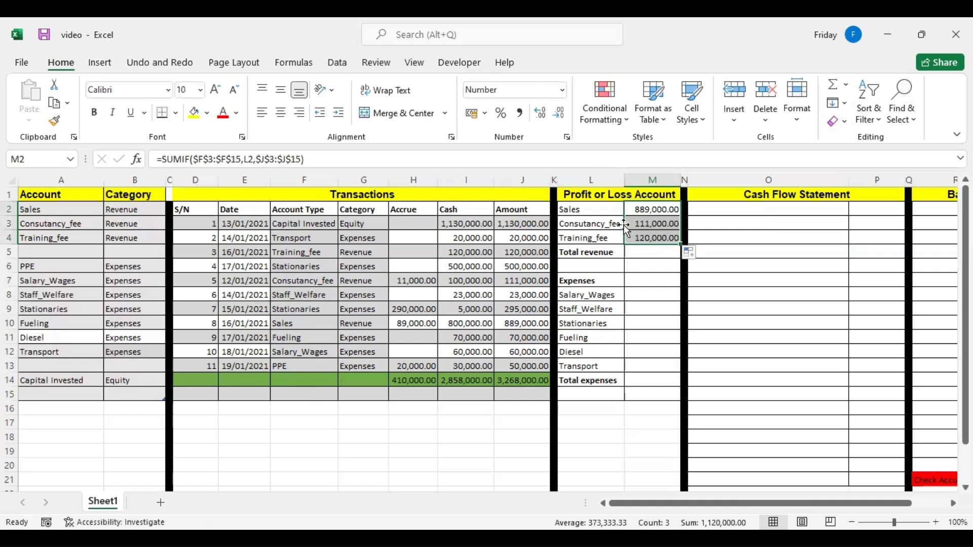
left_click(577, 226)
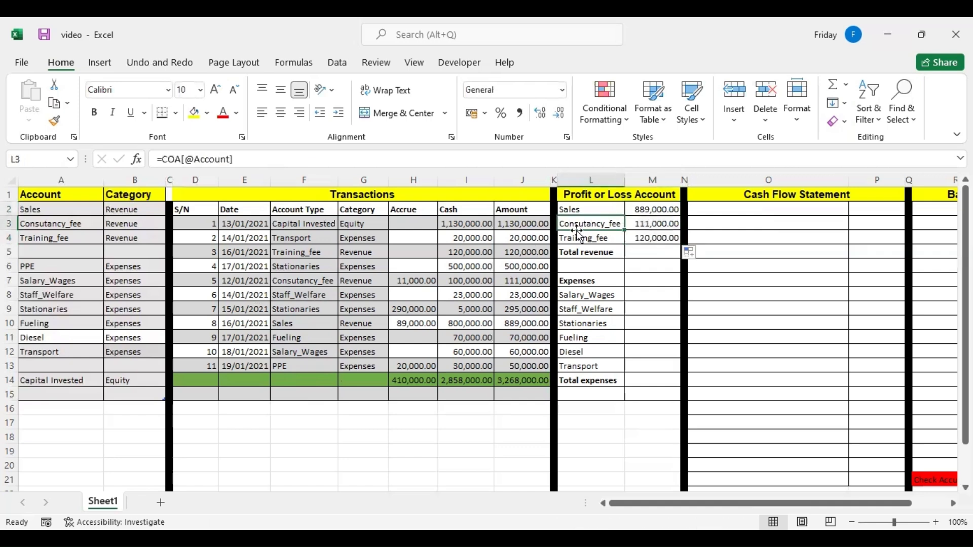
left_click(576, 239)
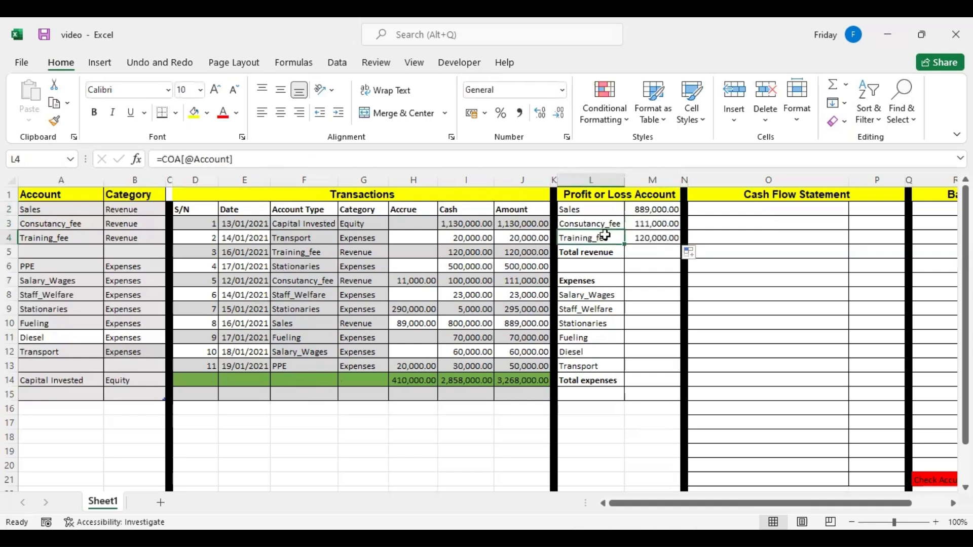
left_click(584, 208)
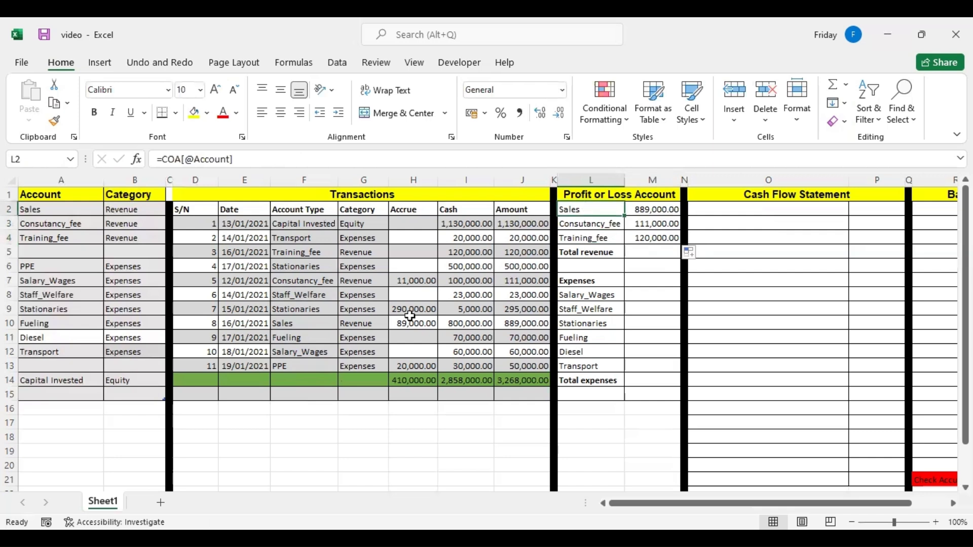
left_click(335, 322)
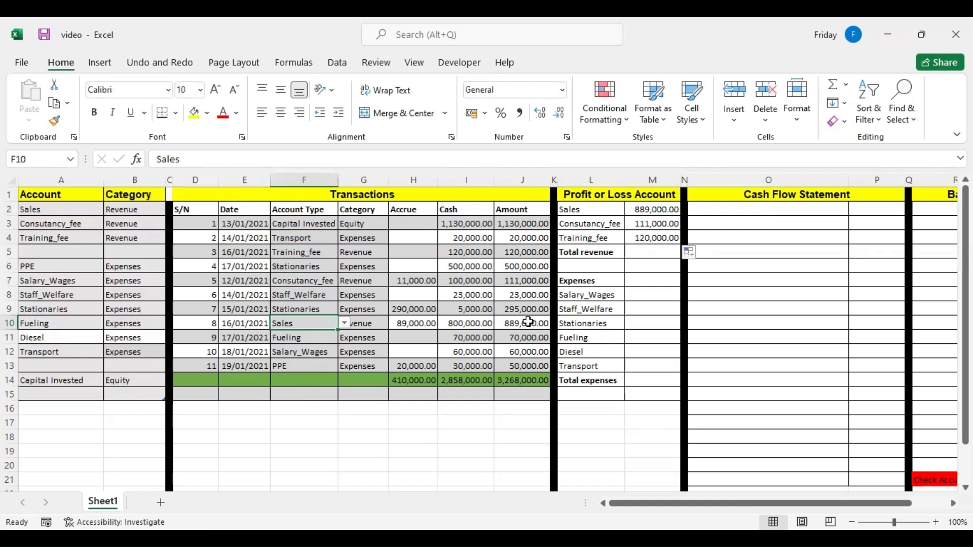
Test the Sales formula by changing the account type in F11 to sales, and undo that change.
left_click(323, 338)
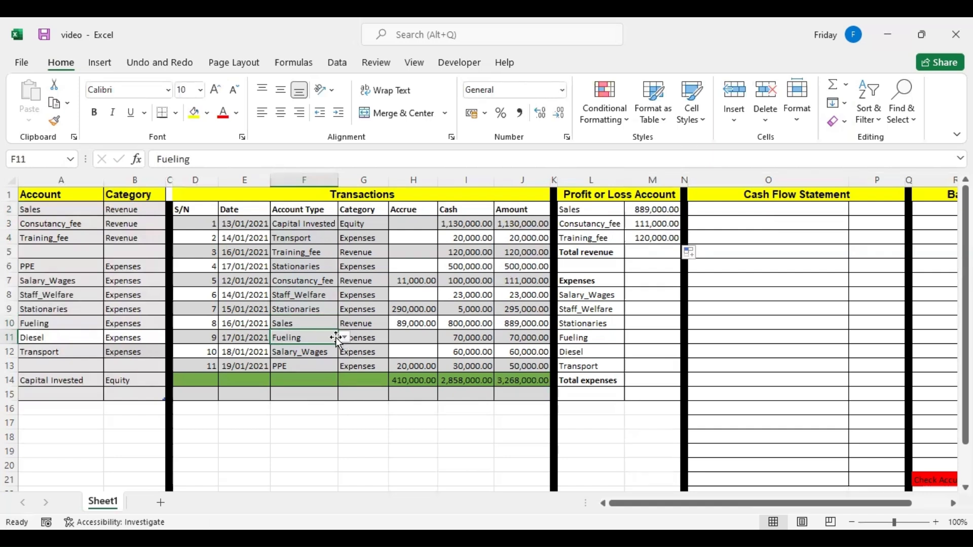
type("sa")
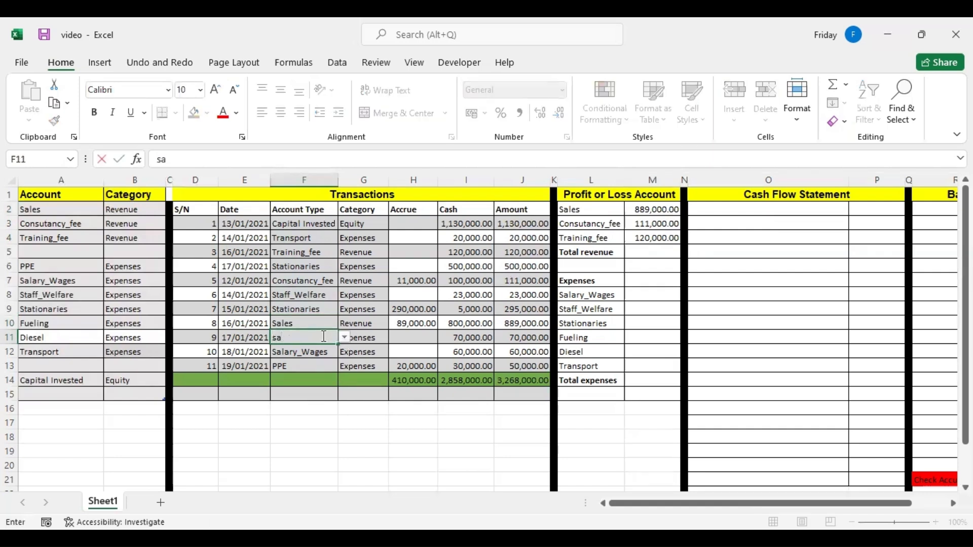
type("les")
key("Left")
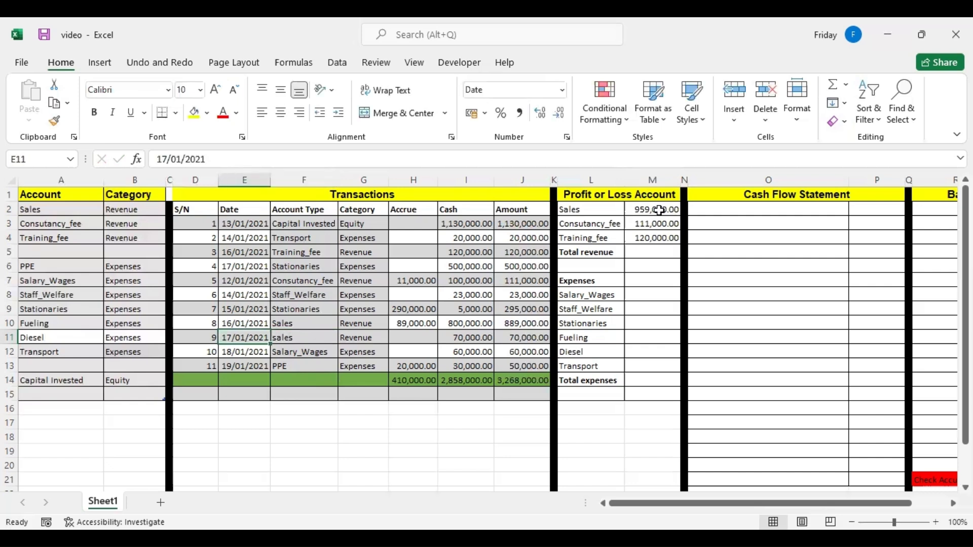
left_click(160, 63)
left_click(28, 91)
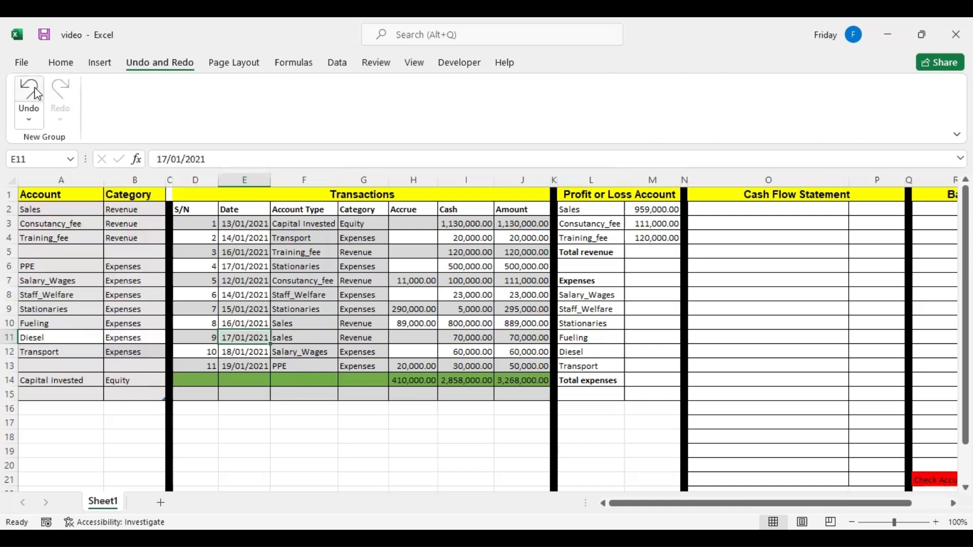
Sum the three revenue amounts in M5 with AutoSum as the total revenue.
left_click(648, 253)
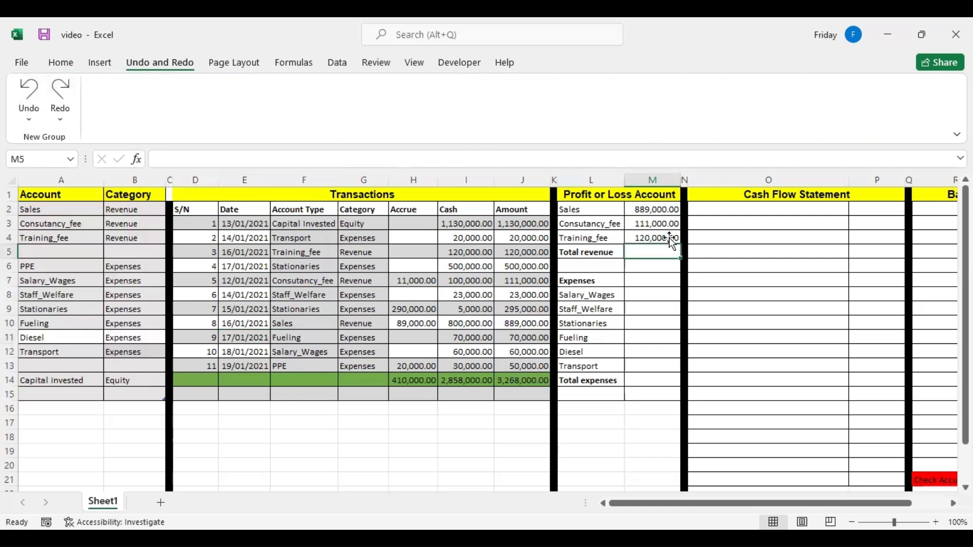
left_click(60, 64)
key("F2")
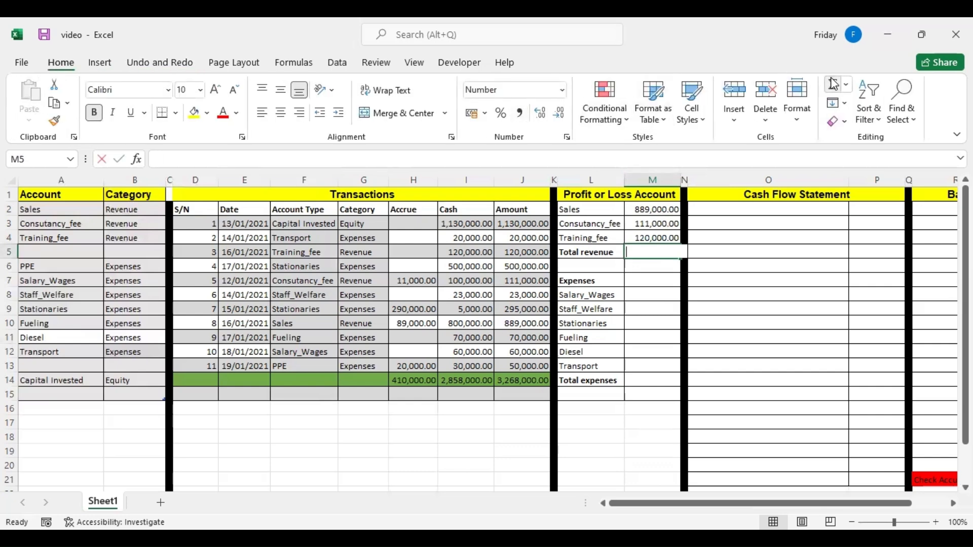
left_click(833, 83)
key("Return")
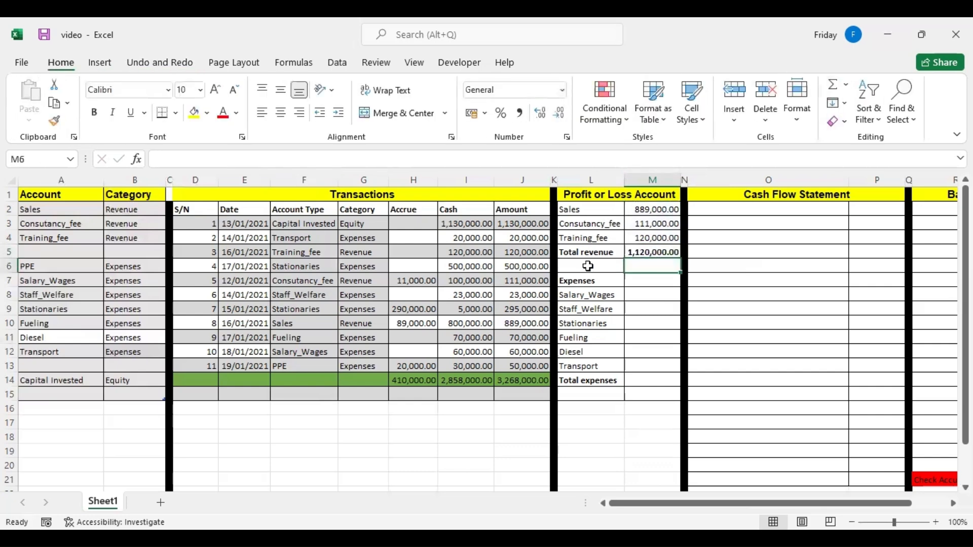
Copy the SUMIF formula from M4 to the Salary_Wages amount in M8 and fill it down to M13.
left_click(640, 294)
left_click(646, 239)
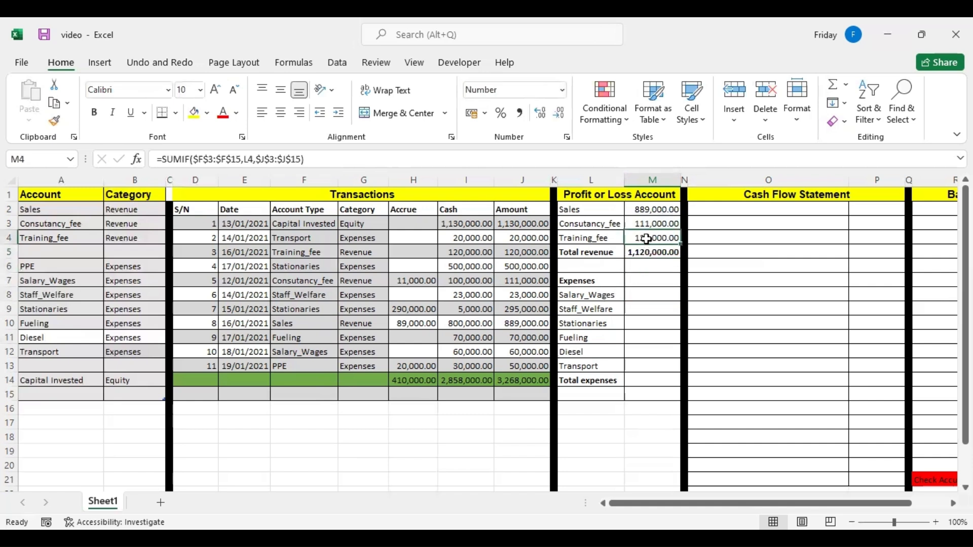
right_click(647, 238)
left_click(682, 183)
left_click(641, 295)
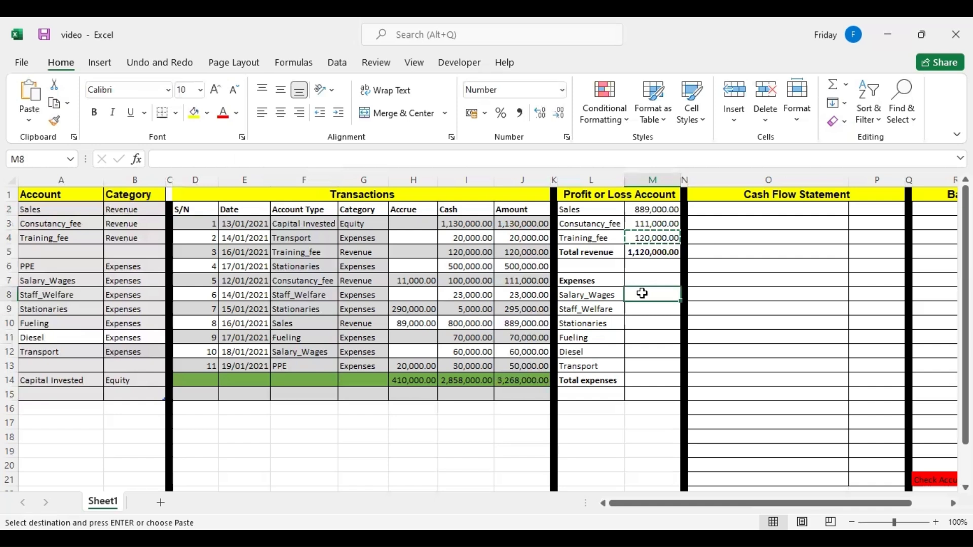
right_click(642, 295)
left_click(679, 227)
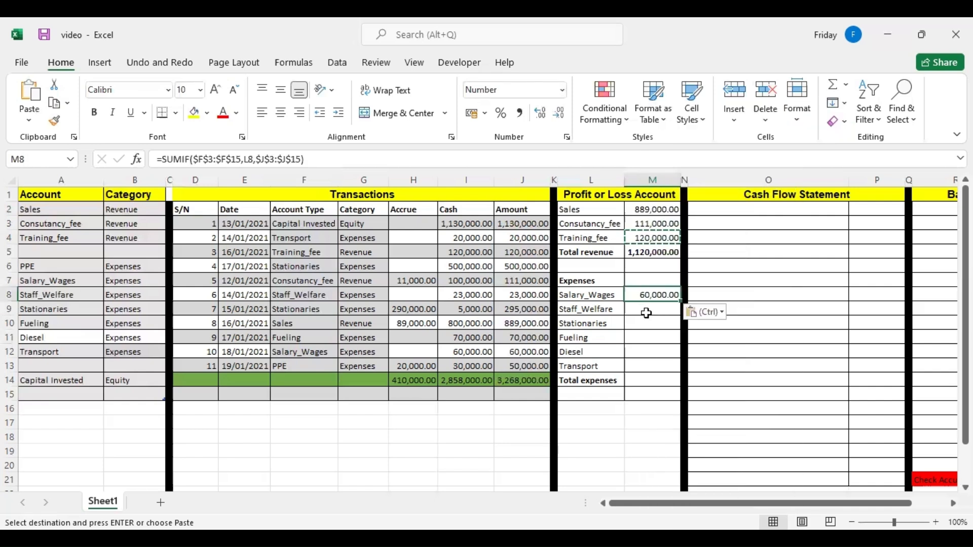
key("Escape")
left_click_drag(680, 300, 683, 369)
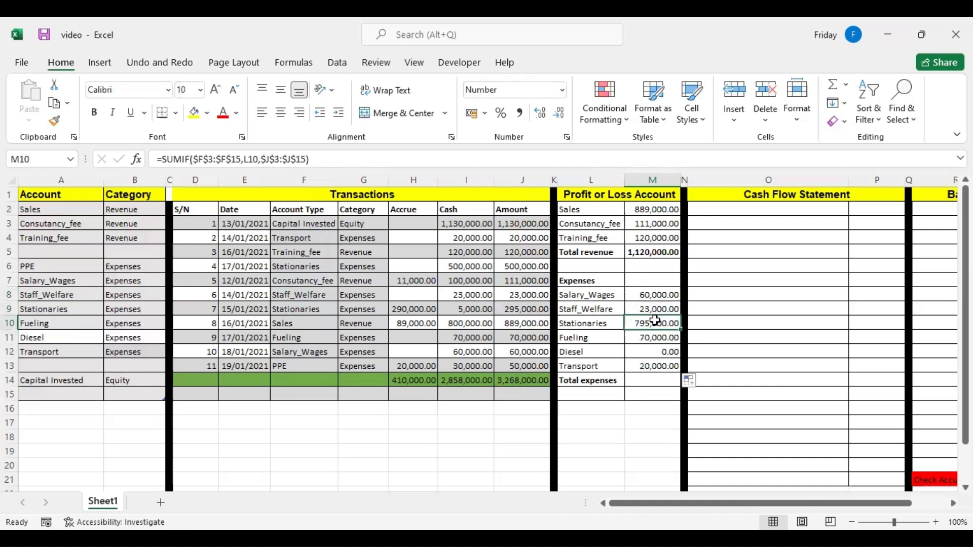
Check the Stationaries SUMIF formula in M10 and sum the expense amounts in M14 with AutoSum as the total expenses.
double_click(655, 322)
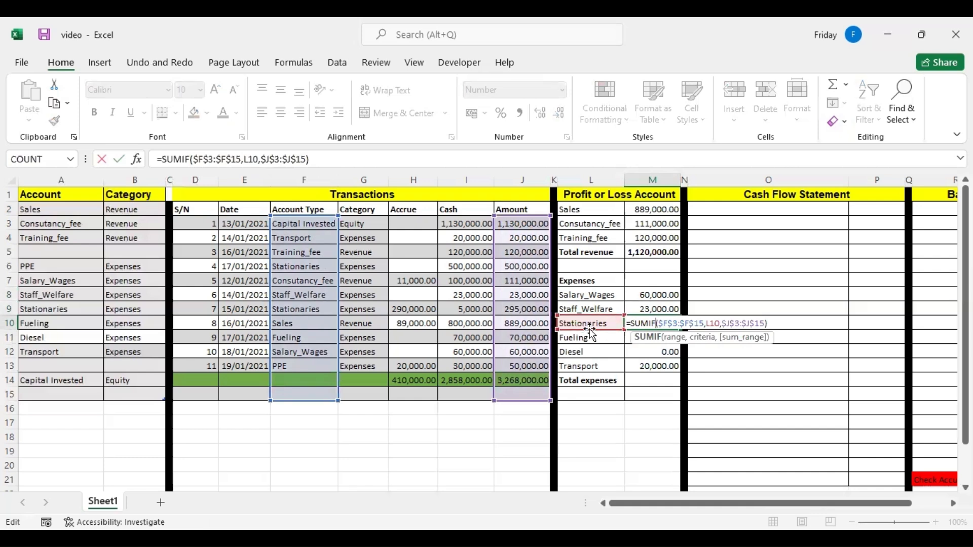
key("Return")
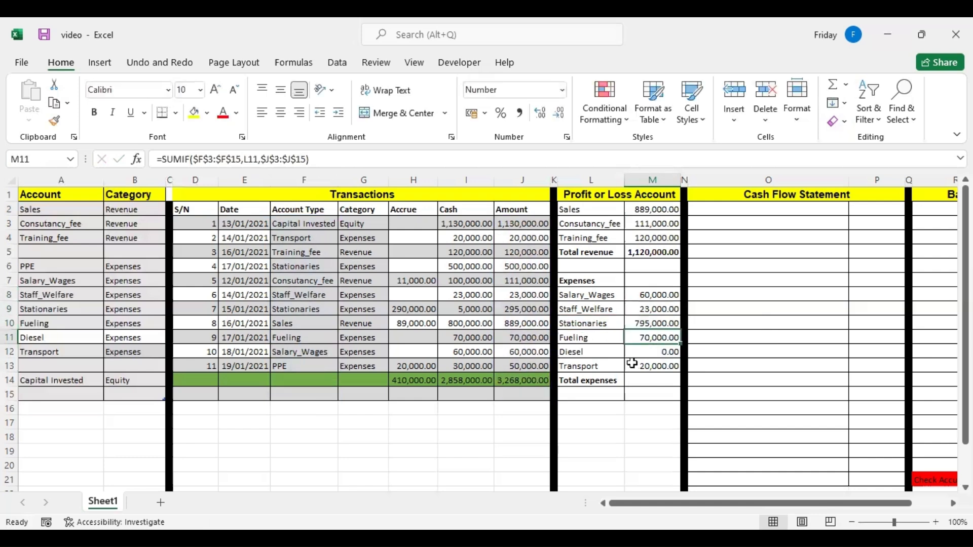
left_click(646, 380)
left_click(832, 83)
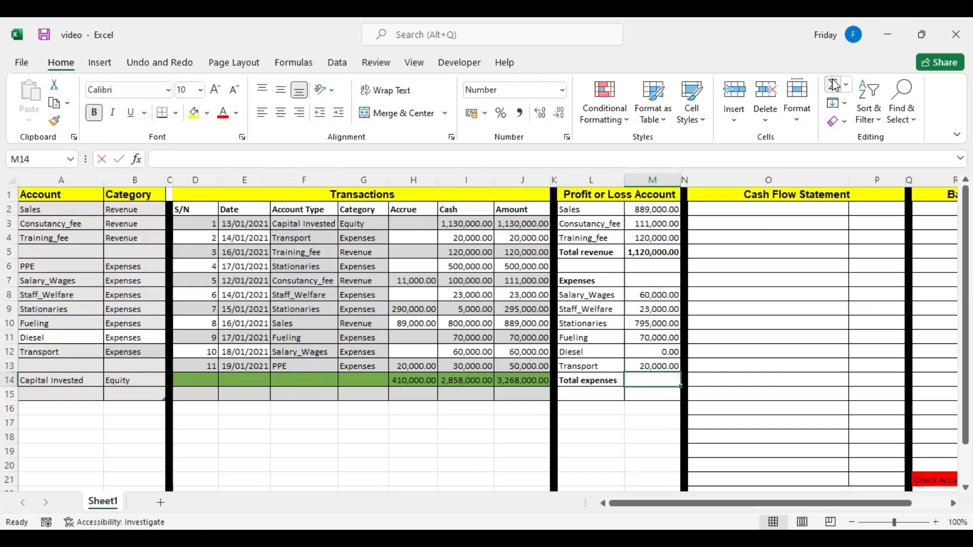
key("Return")
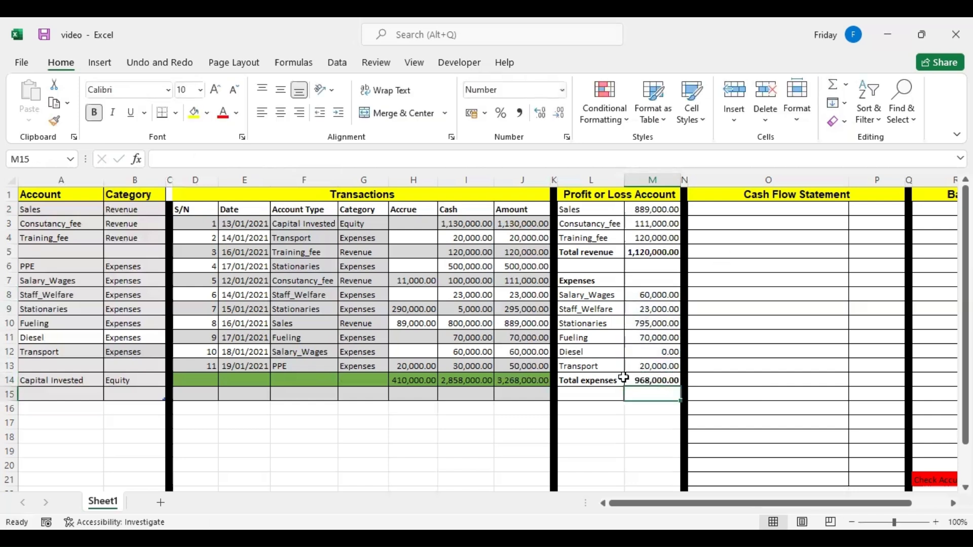
Calculate total revenue minus total expenses in M15 and label the row Net Profit in L15.
type("=")
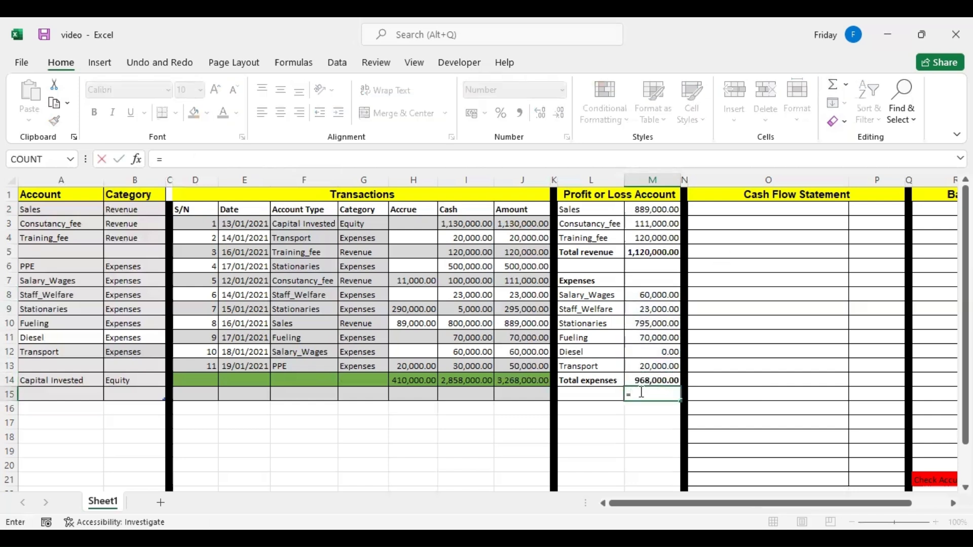
left_click(656, 253)
type("-")
left_click(640, 377)
key("Return")
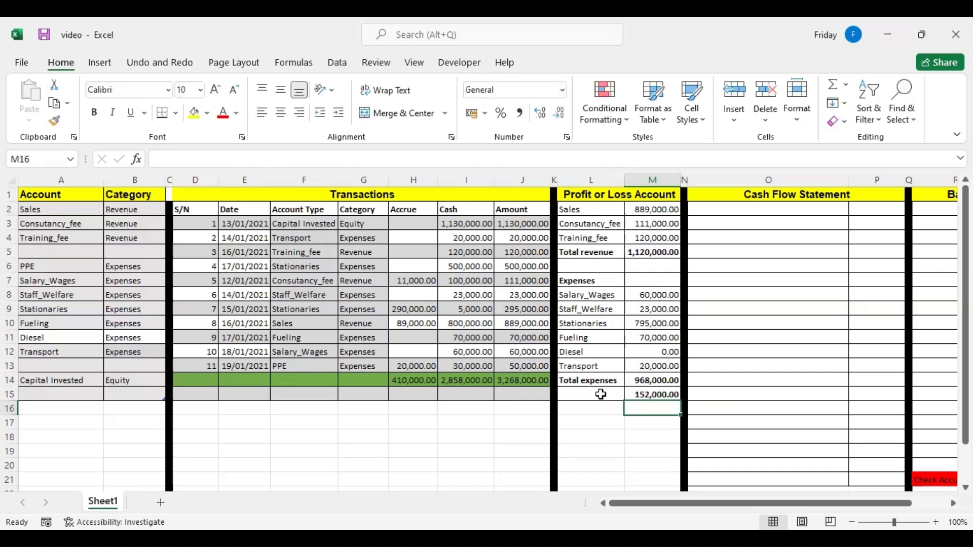
left_click(601, 394)
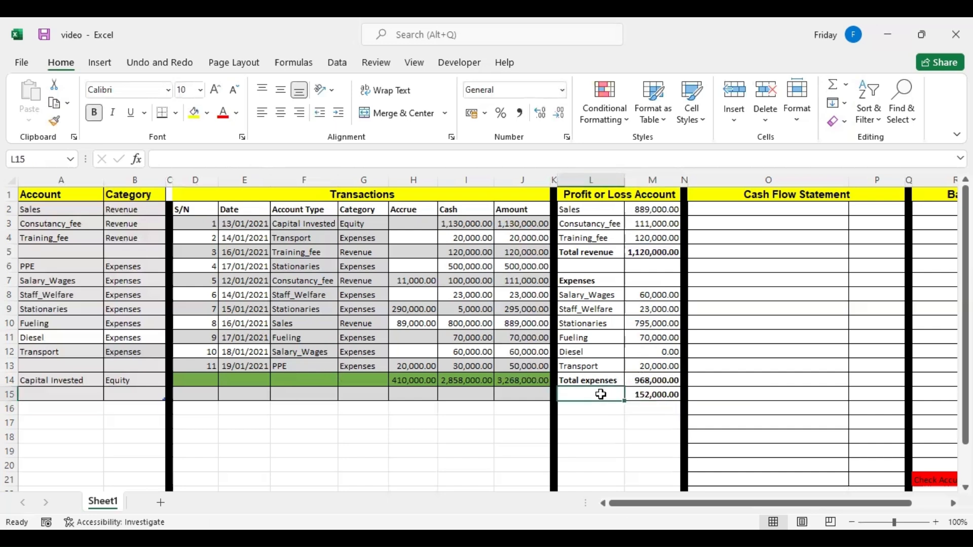
type("Net Profit")
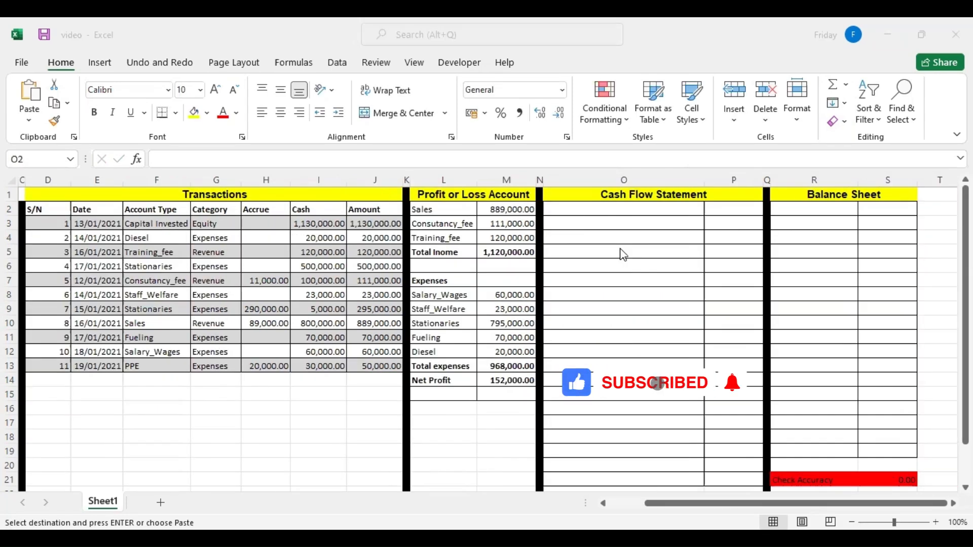
Paste the copied cash flow line items as values into the Cash Flow Statement column starting at O2.
left_click(567, 208)
key("ctrl+shift+Down")
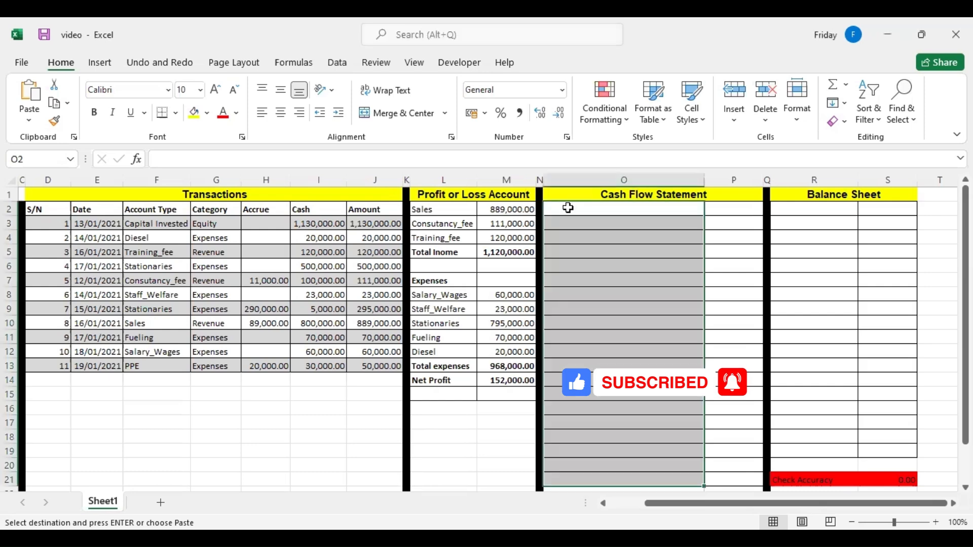
right_click(568, 208)
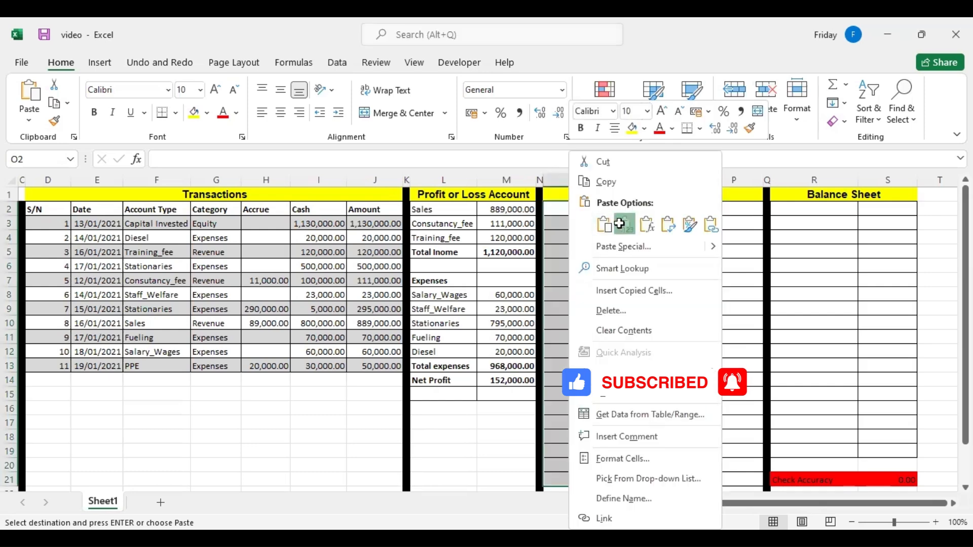
left_click(625, 224)
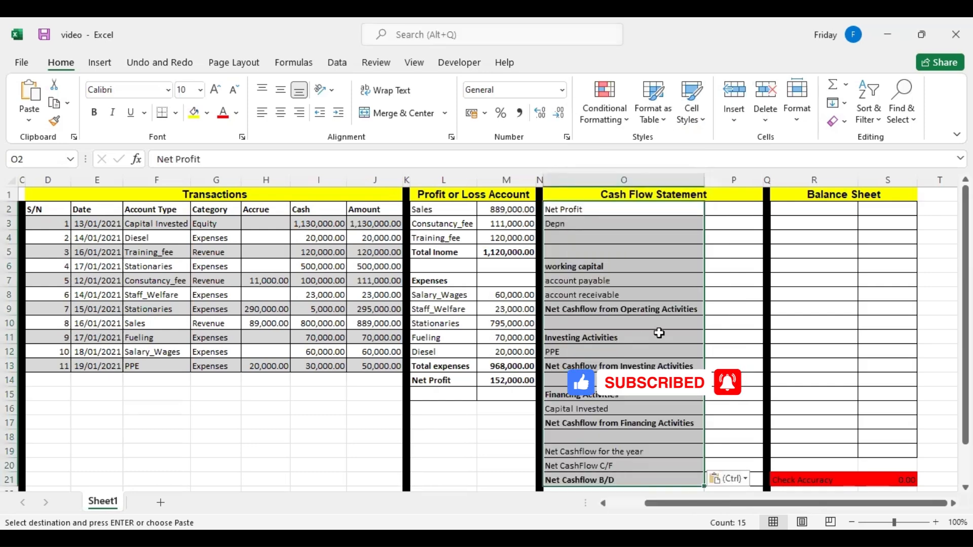
Link the cash flow Net Profit amount in P2 to the Net Profit in M14 of the profit or loss account.
left_click(722, 213)
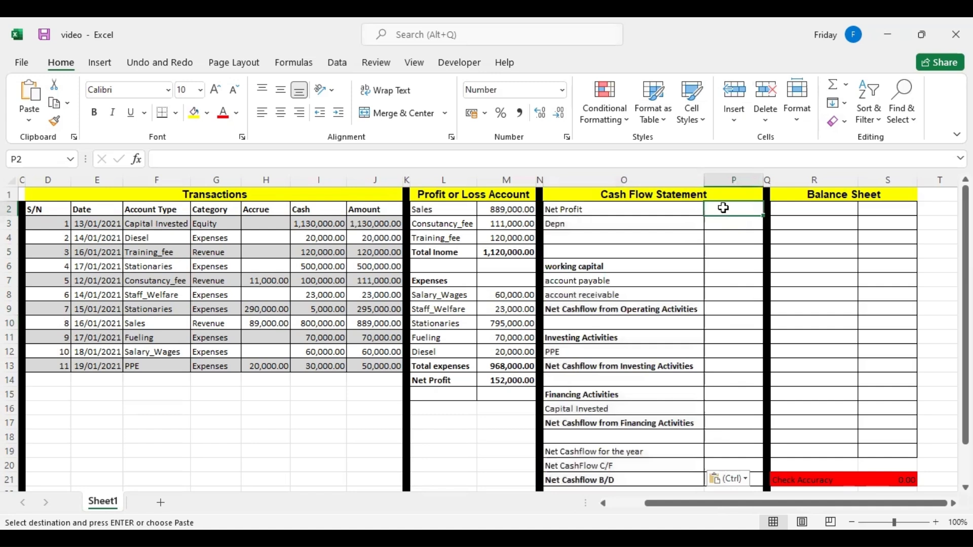
type("=")
left_click(505, 379)
key("Return")
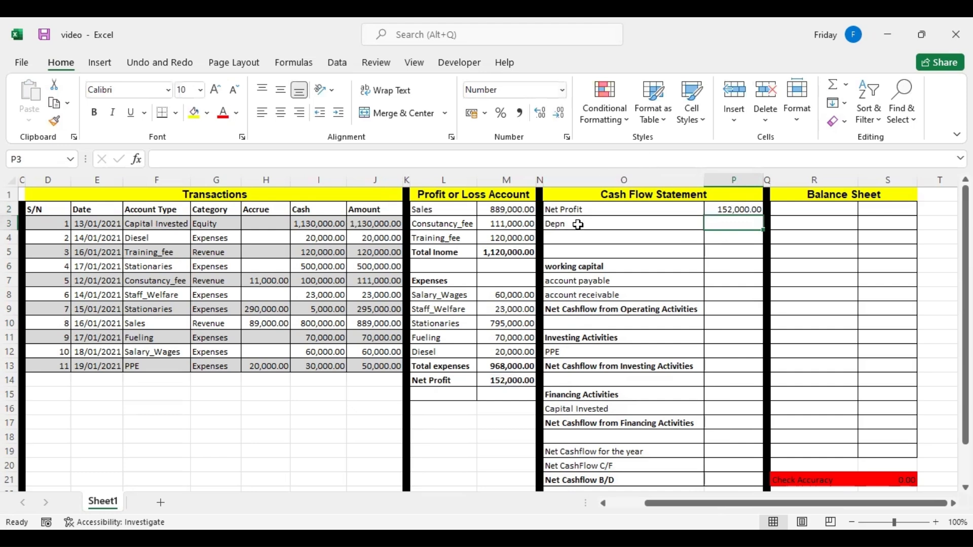
Add the Net Profit and Depn amounts in P4 with the formula =P2+P3.
left_click(723, 237)
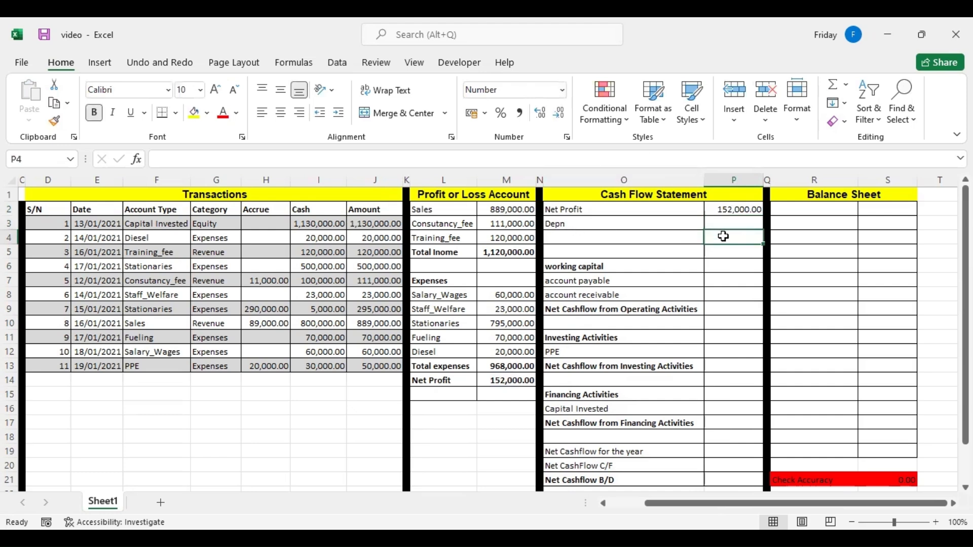
type("=")
left_click(729, 214)
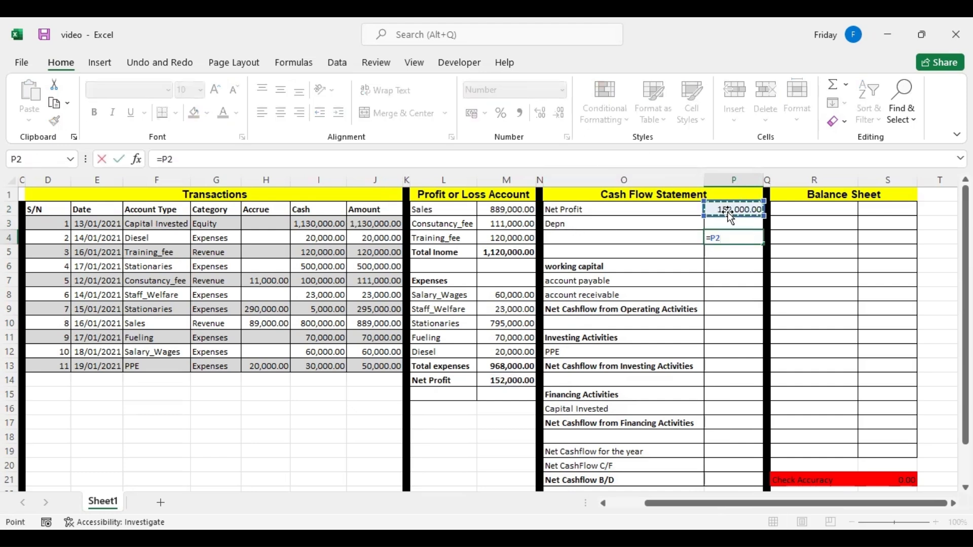
type("+")
left_click(728, 221)
key("Return")
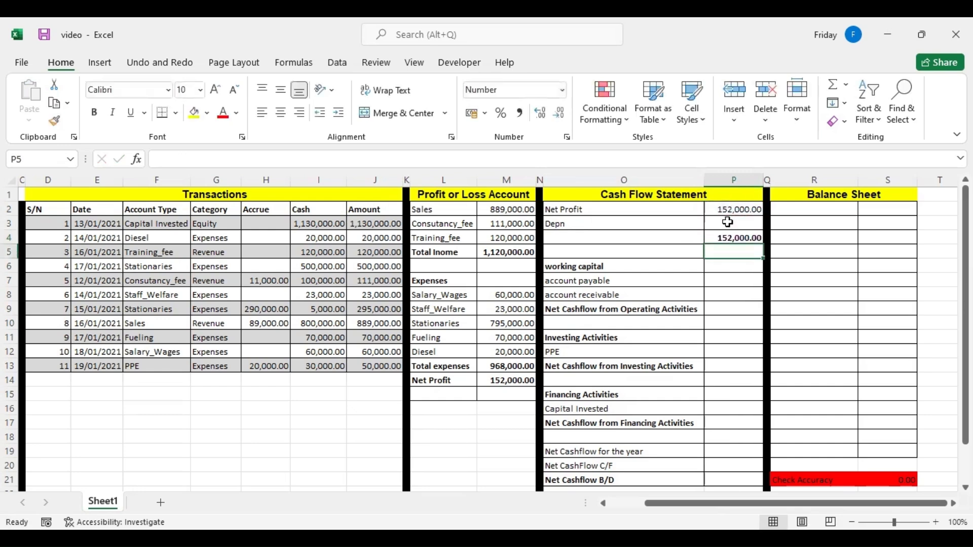
Examine the accrued Stationaries and PPE expense transactions that make up account payable.
left_click(727, 277)
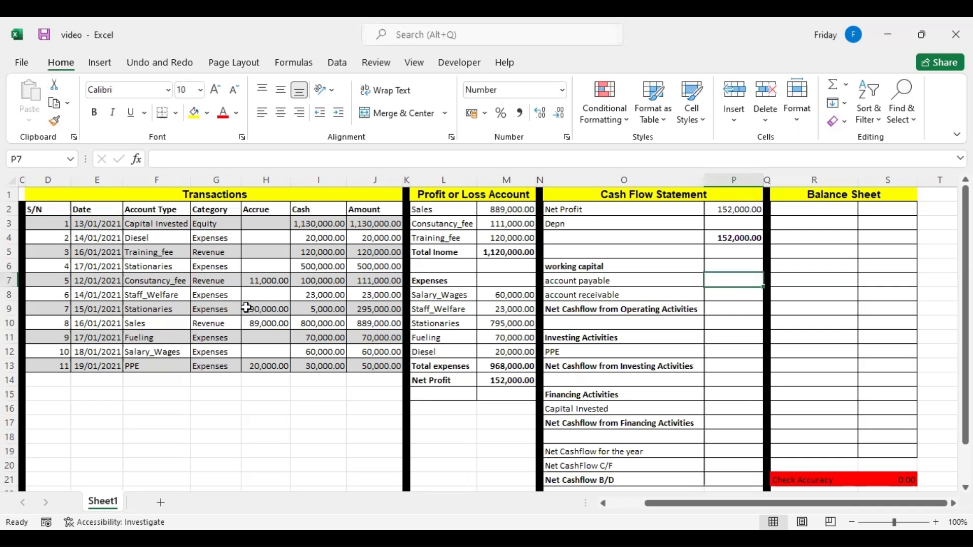
left_click(213, 310)
left_click(250, 313)
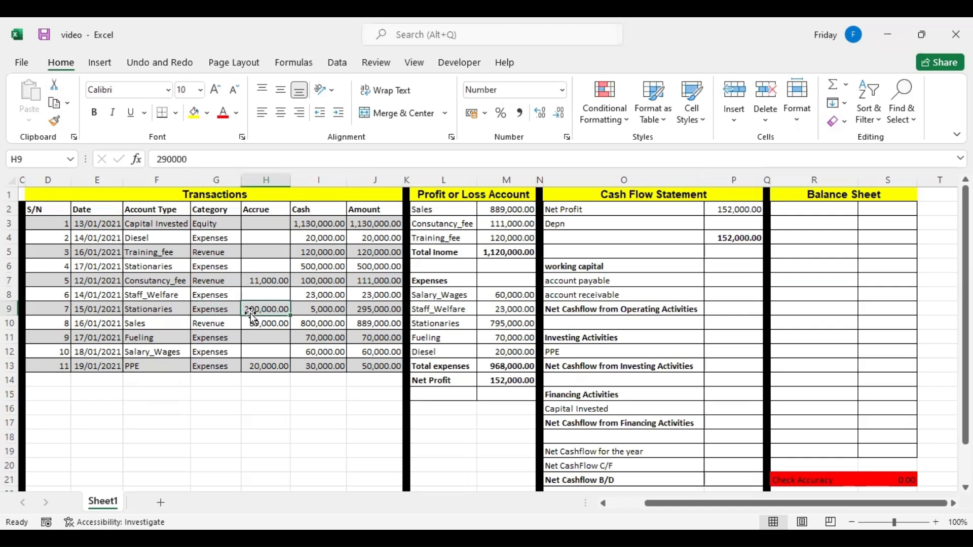
left_click(222, 366)
Begin a SUMIF formula for account payable in P7 with the transaction categories G3:G13 as its range.
left_click(720, 279)
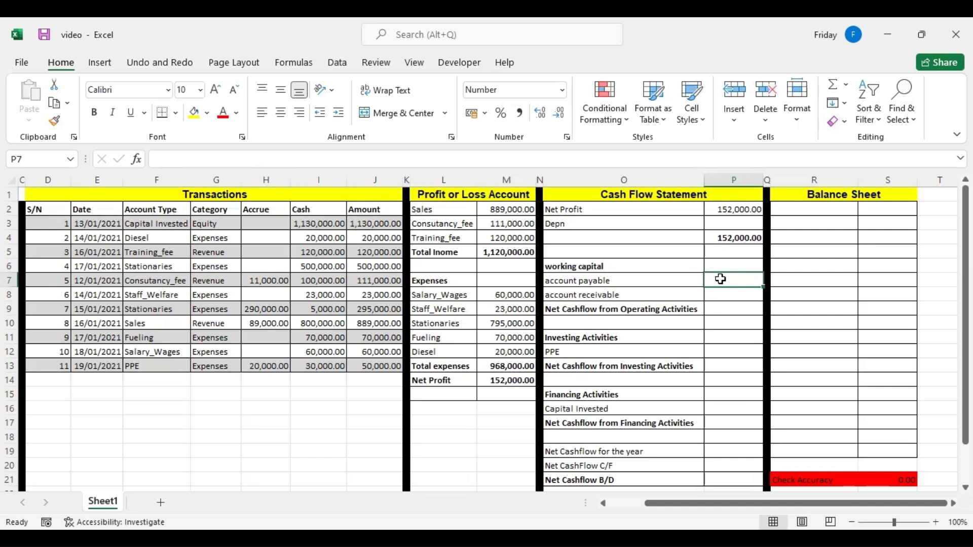
type("=")
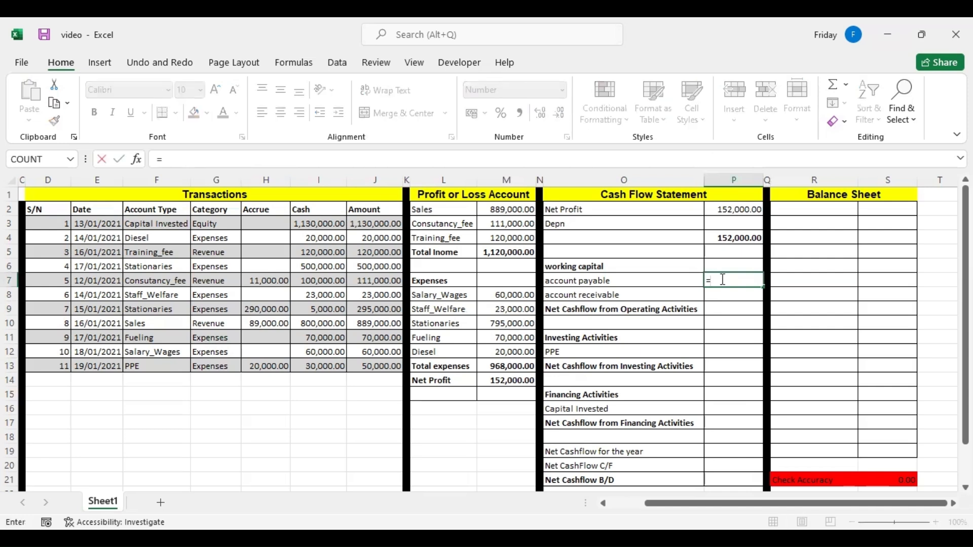
type("sumi")
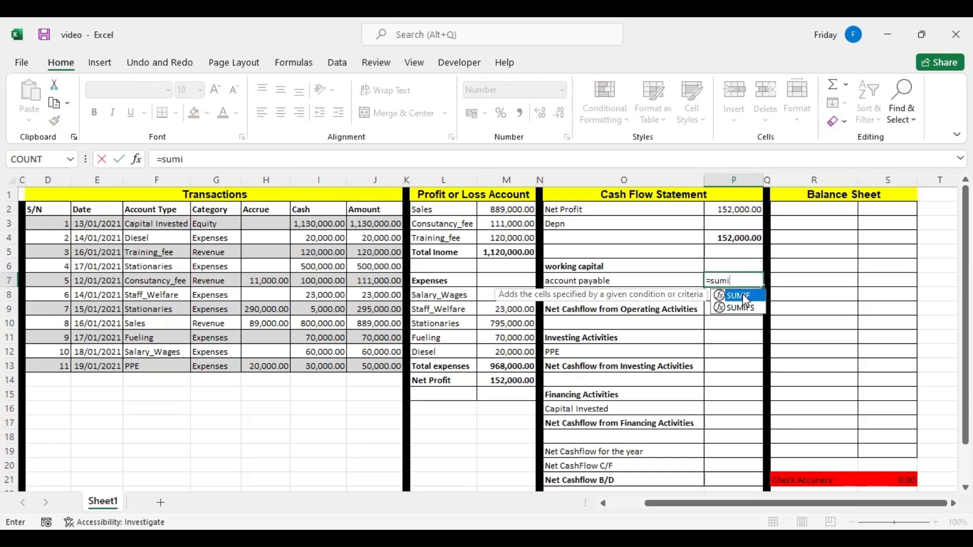
double_click(743, 295)
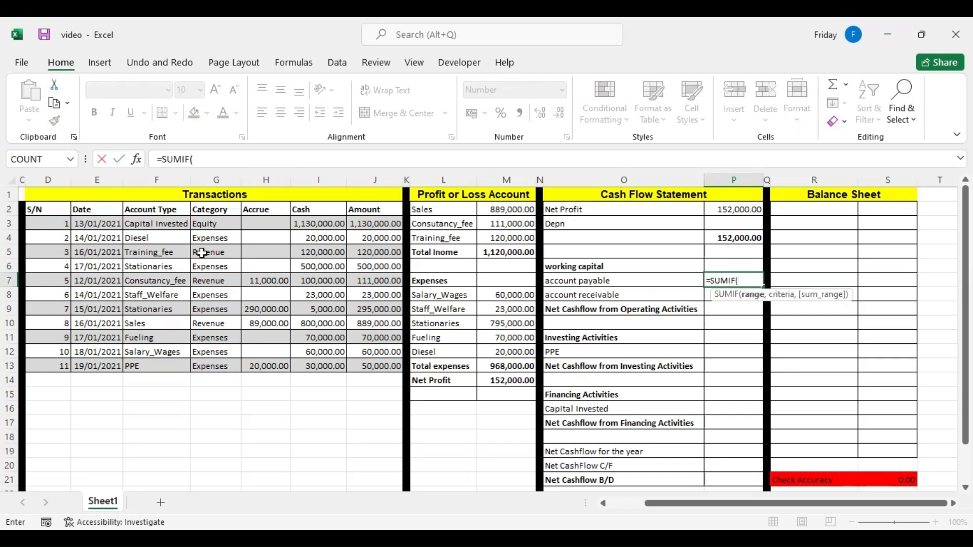
left_click(206, 226)
left_click_drag(206, 243, 212, 362)
type(",\"E")
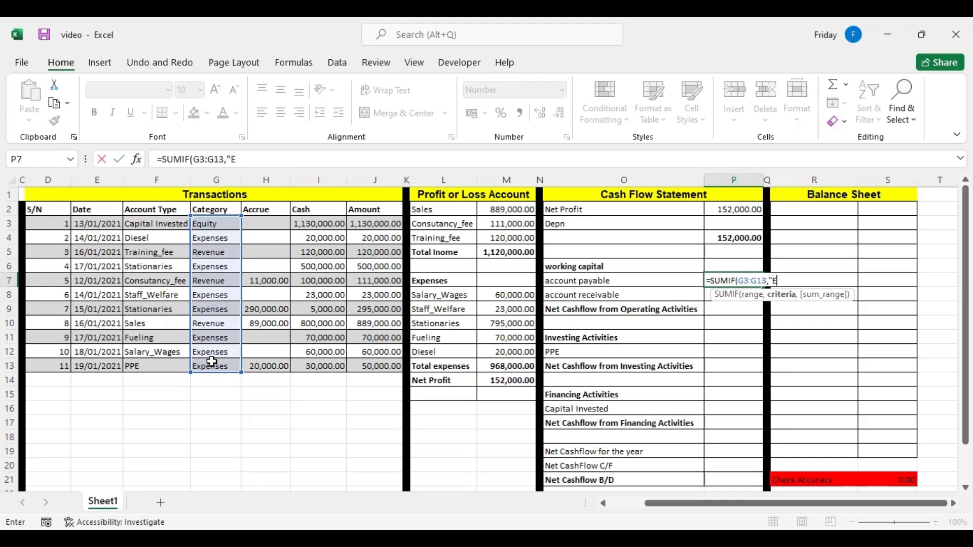
type("xep")
Complete the account payable SUMIF with the criterion "Expenses" and the Accrue amounts H3:H13 as the sum range.
key("Return")
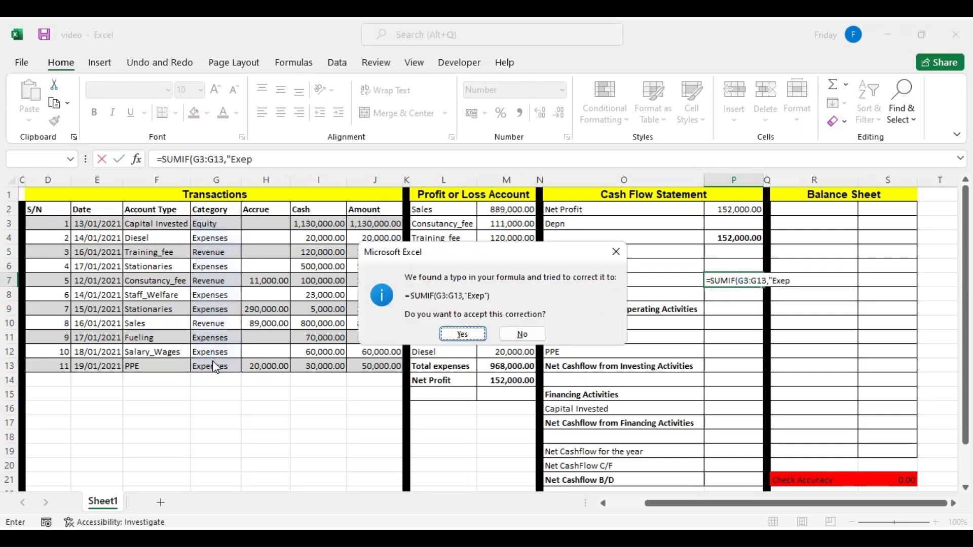
left_click(607, 250)
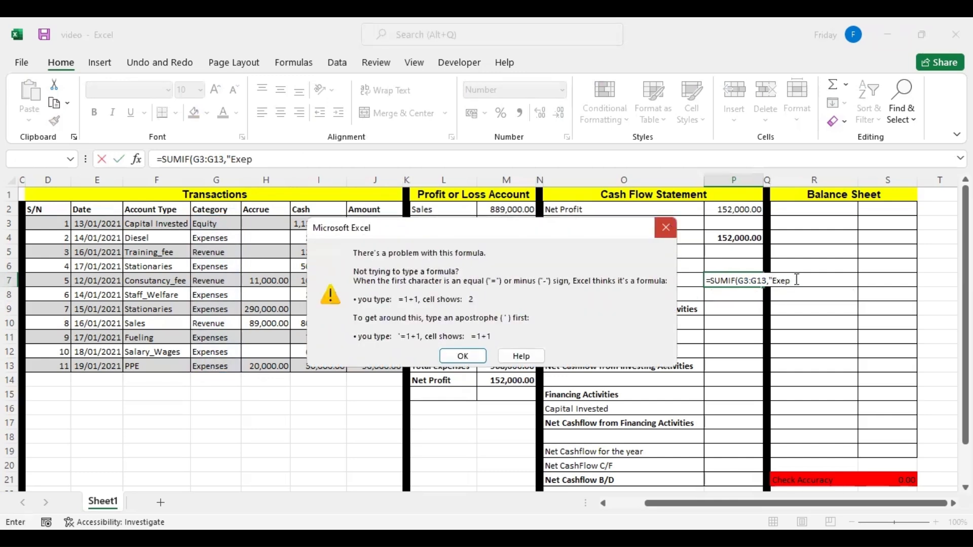
key("Return")
key("BackSpace")
type("penses")
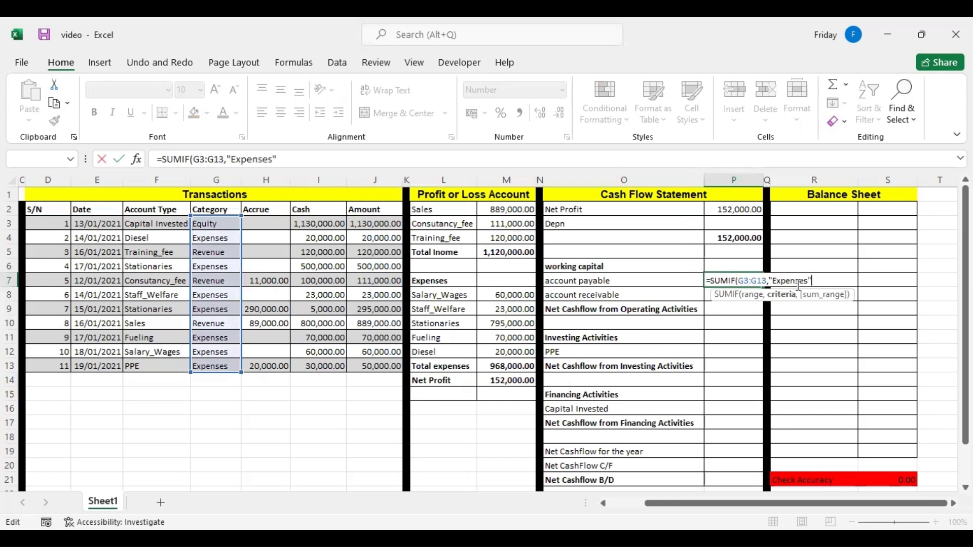
type("\",")
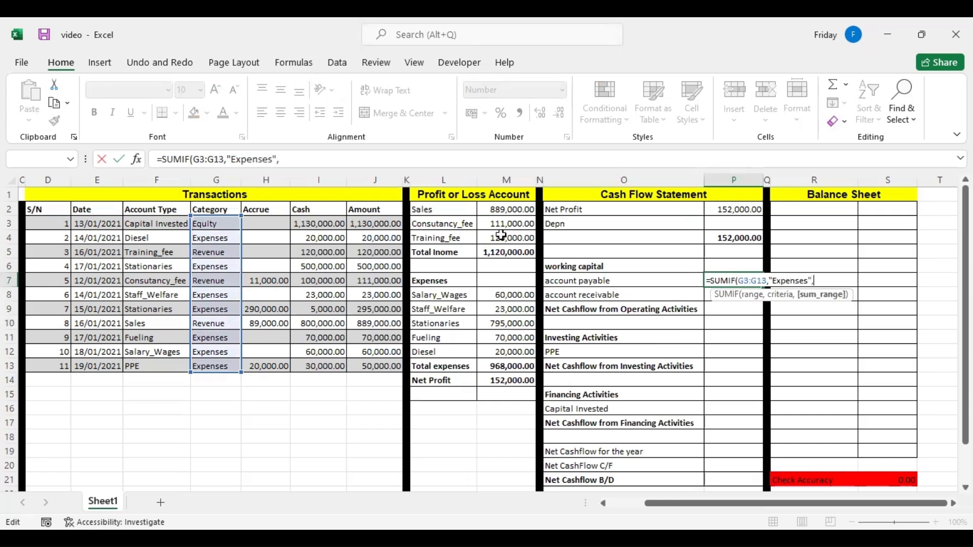
left_click(276, 224)
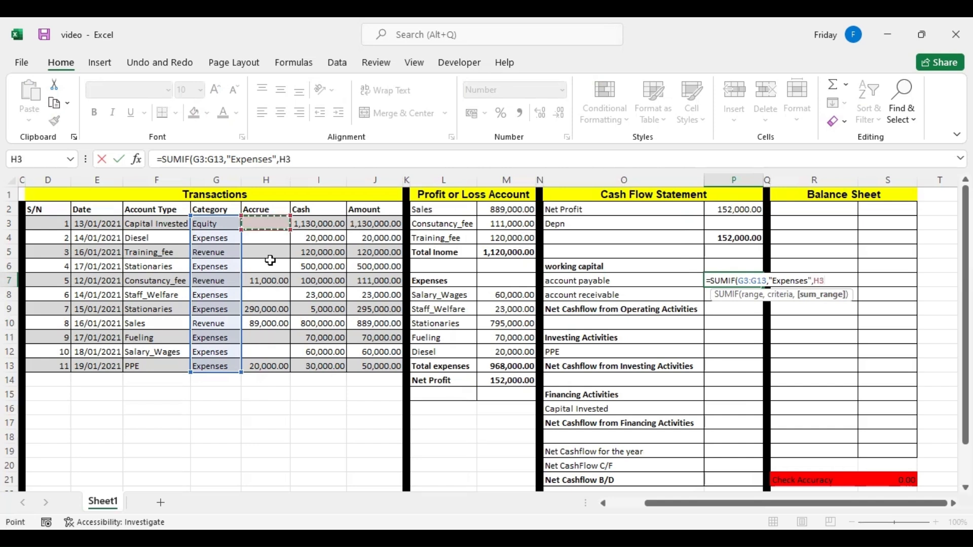
left_click(269, 362, "shift")
key("Return")
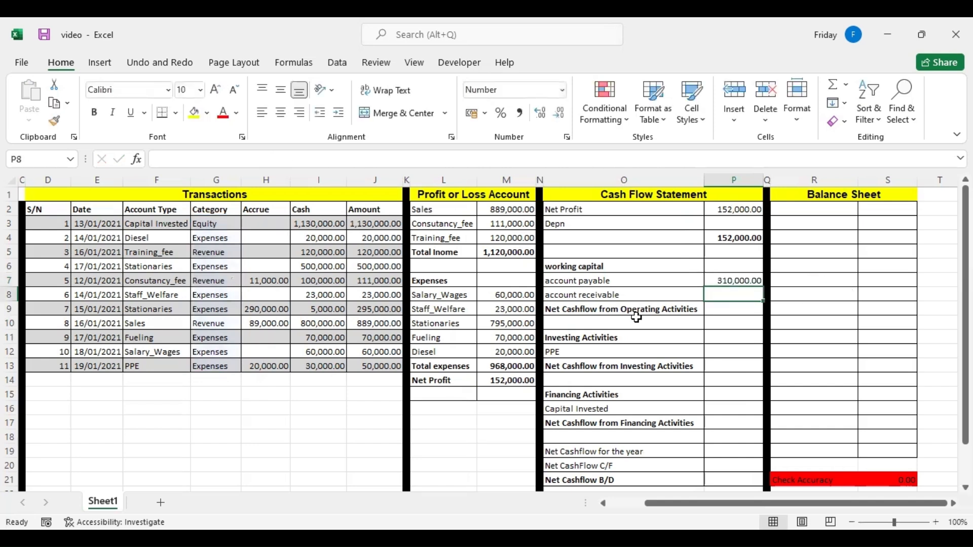
Check the account payable formula in P7 against the Expenses categories of the Stationaries and PPE transactions.
left_click(738, 284)
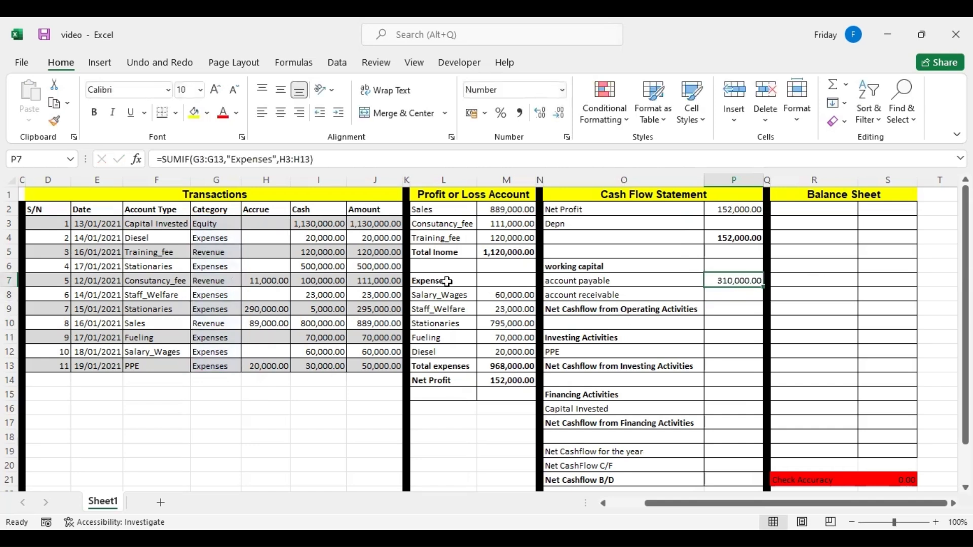
left_click(223, 309)
left_click(223, 361)
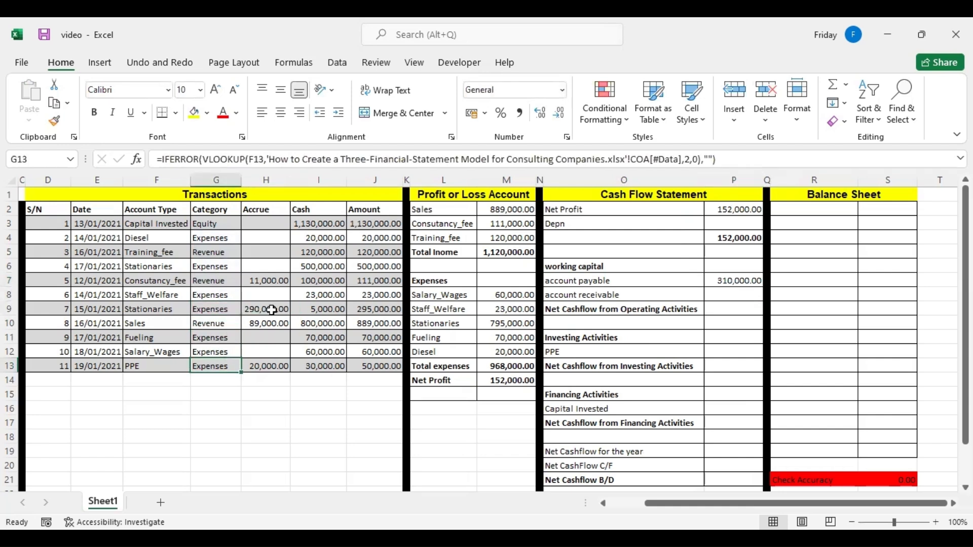
left_click(717, 280)
Change the account type of the 16/01/2021 Sales transaction in F10 to Salary_Wages to test the account payable formula.
left_click(220, 317)
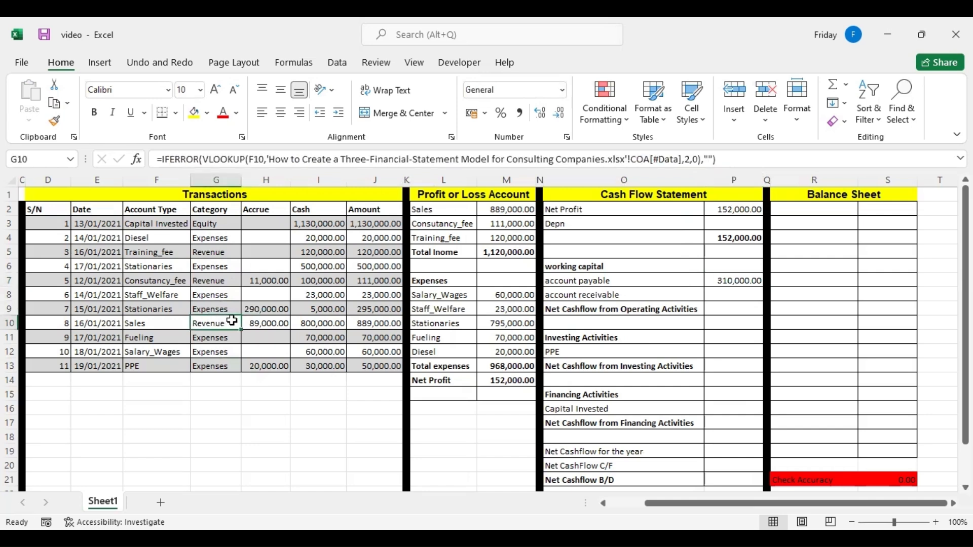
left_click(168, 322)
left_click(197, 324)
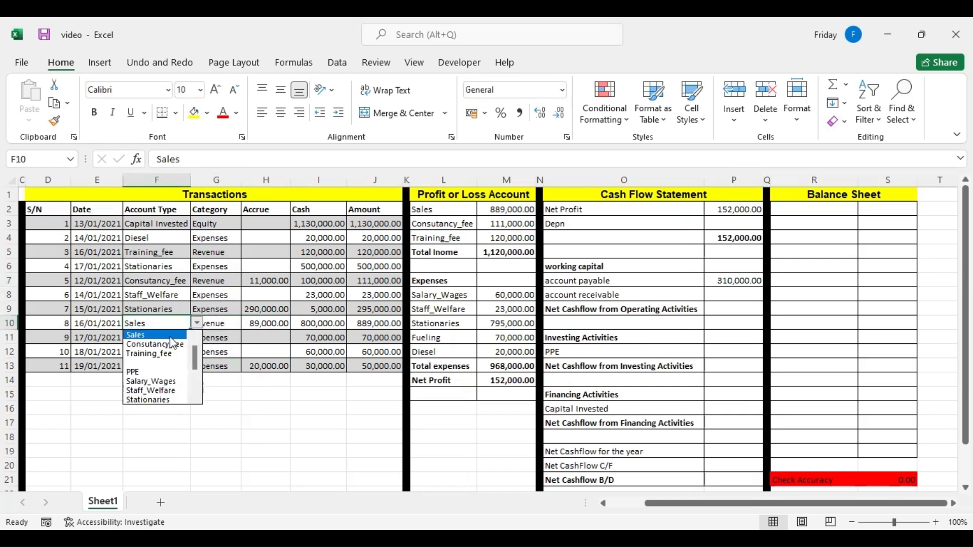
left_click(161, 381)
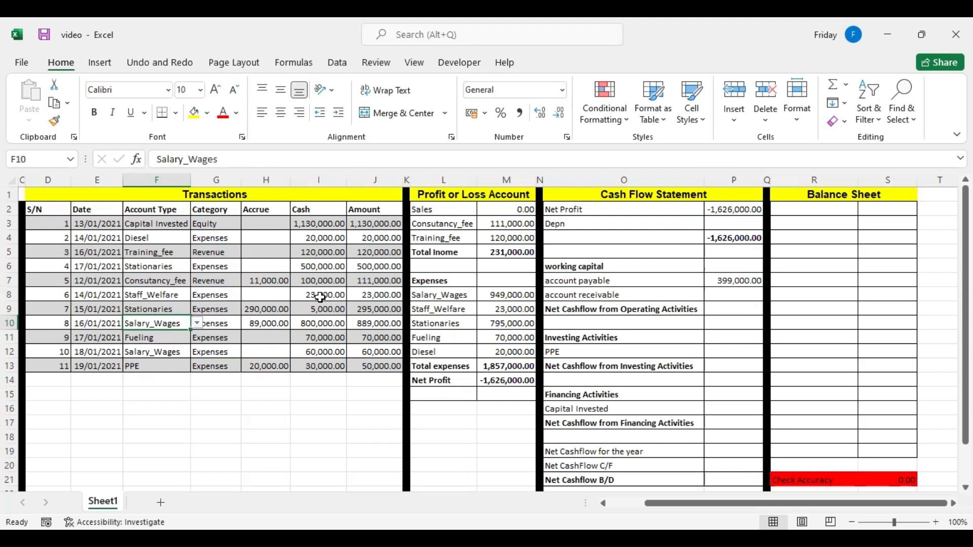
Restore the account type of transaction 8 in F10 to Sales.
left_click(196, 323)
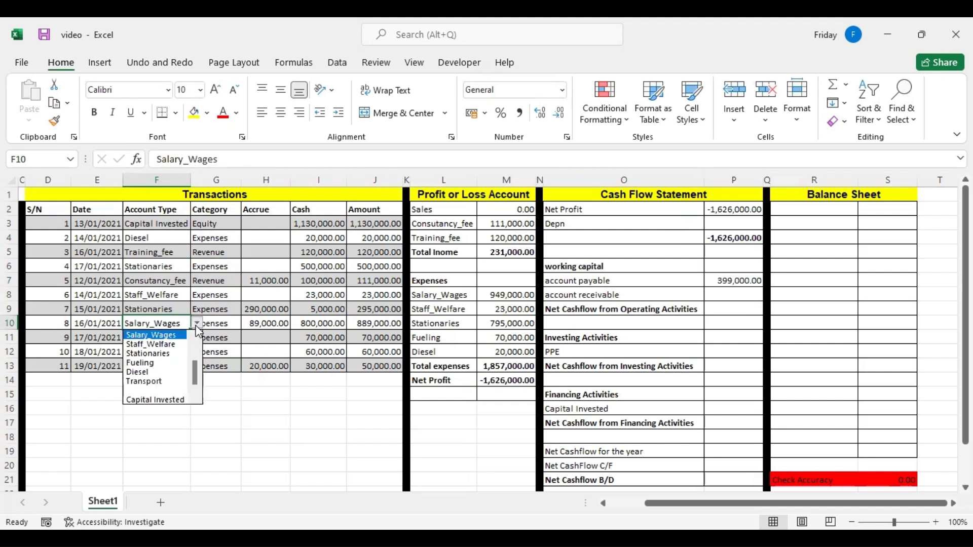
scroll(197, 363, "up", 2)
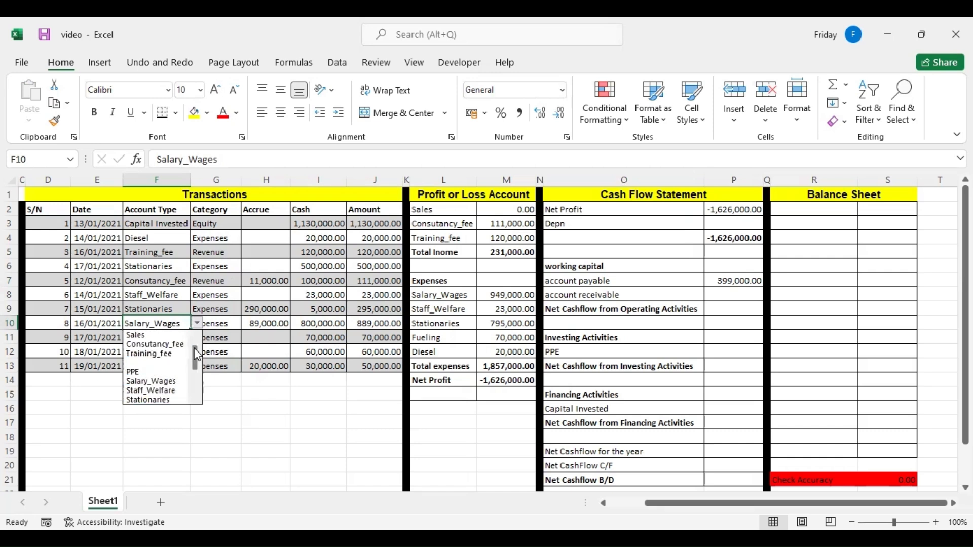
left_click(147, 335)
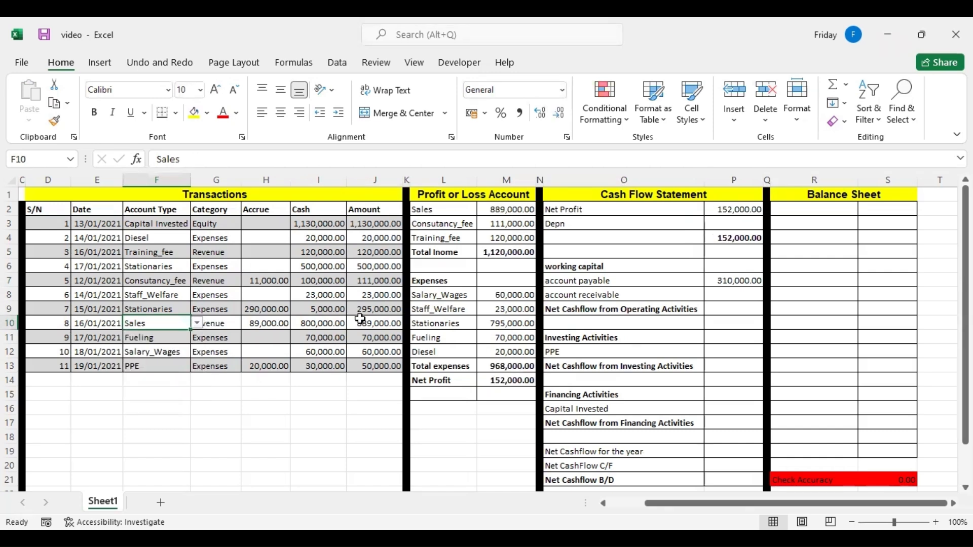
Begin a SUMIF formula for account receivable in P8 with the transaction categories G3:G13 as its range.
left_click(728, 295)
type("=")
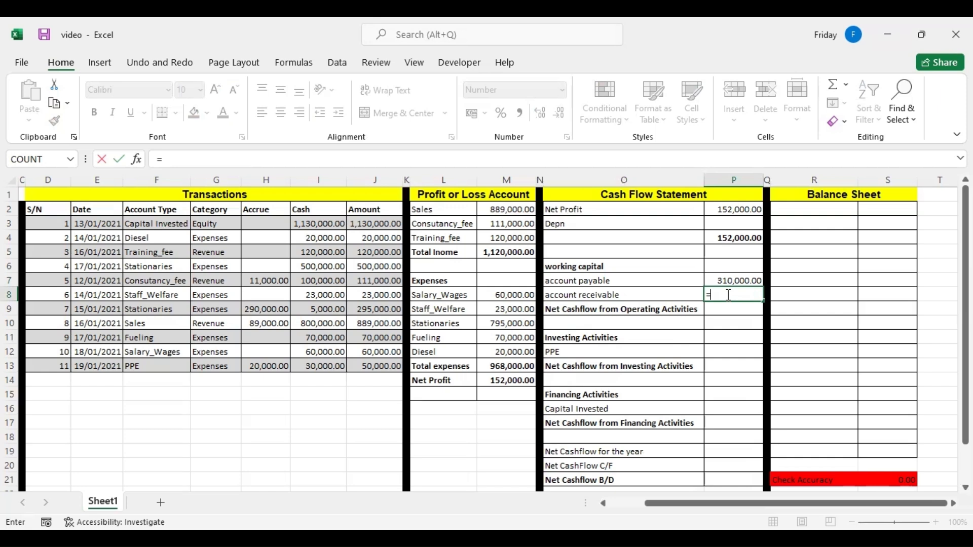
type("sumif")
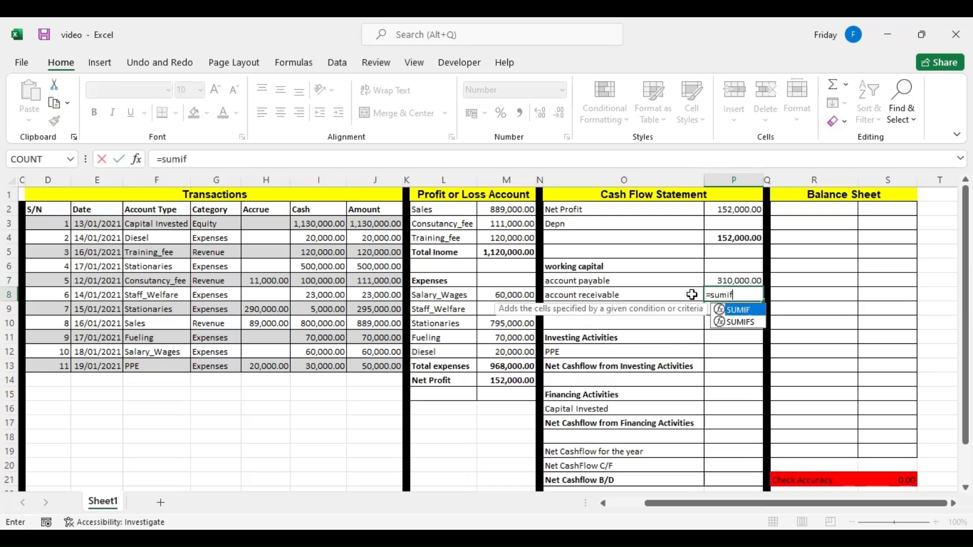
key("Tab")
left_click(208, 225)
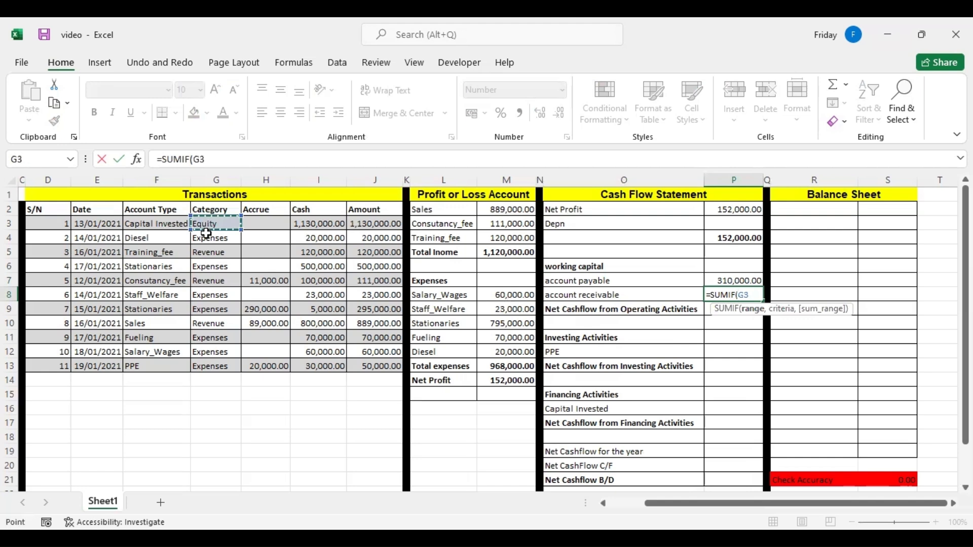
left_click(212, 361, "shift")
type(",\"R")
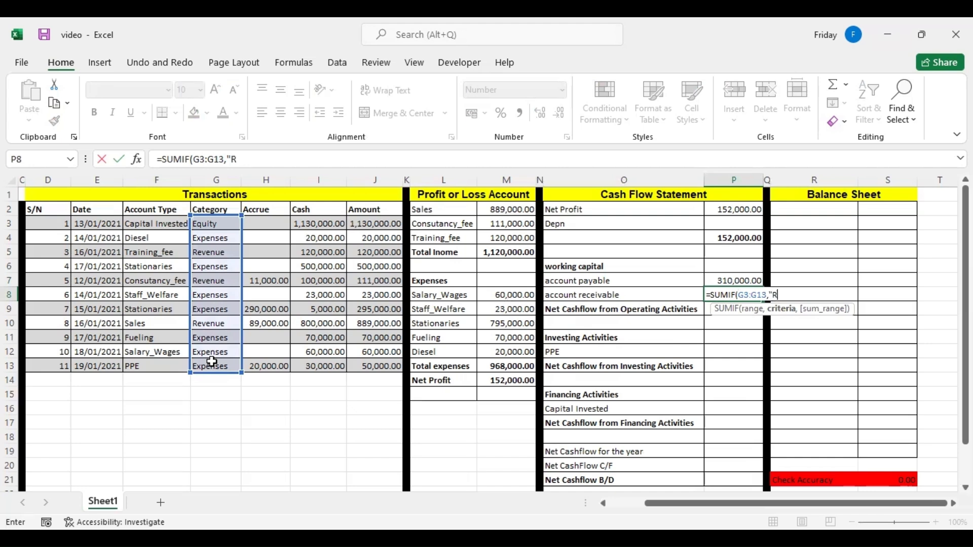
type("evenue\"")
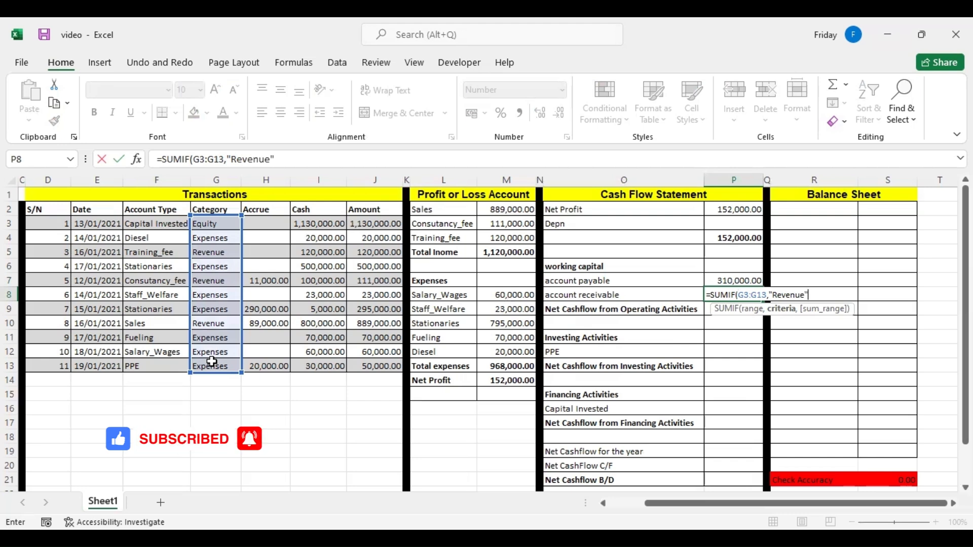
type(",")
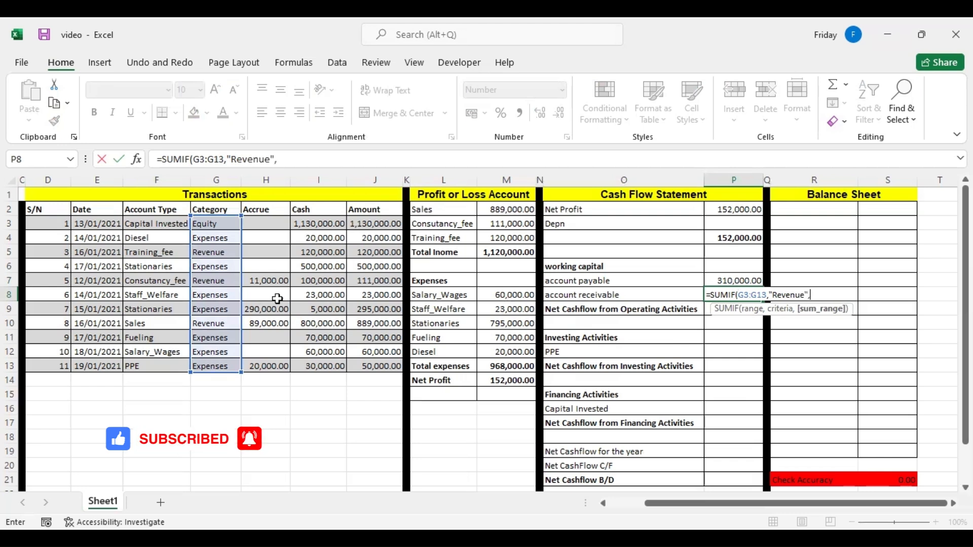
Complete the account receivable SUMIF with the criterion "Revenue" and the Accrue amounts H3:H13 as the sum range.
left_click(263, 221)
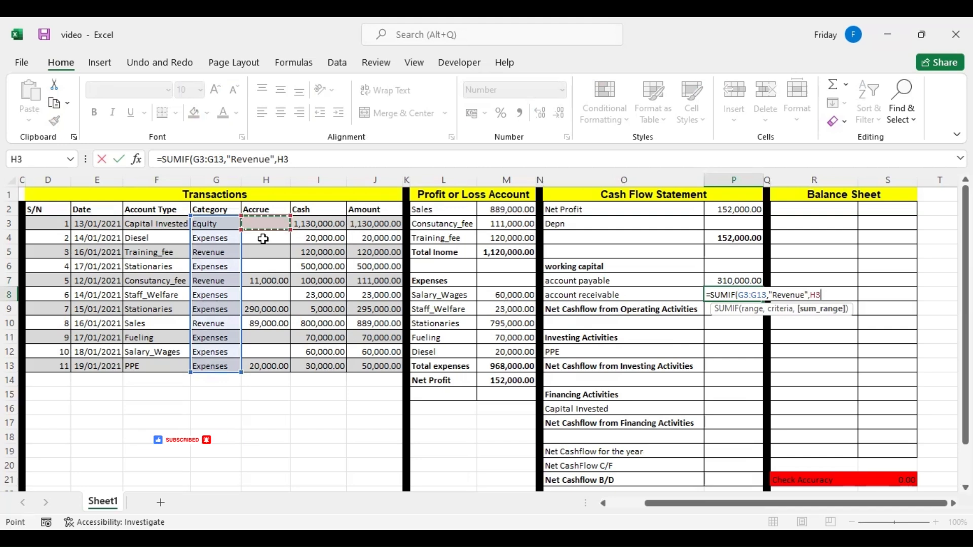
left_click(261, 367, "shift")
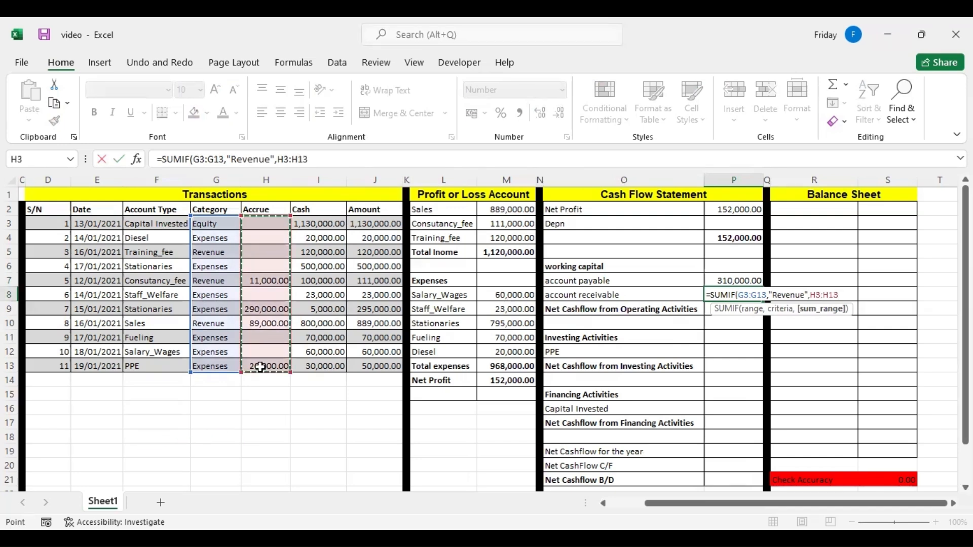
key("Return")
Negate the account receivable formula in P8 by putting a minus sign before SUMIF.
left_click(717, 293)
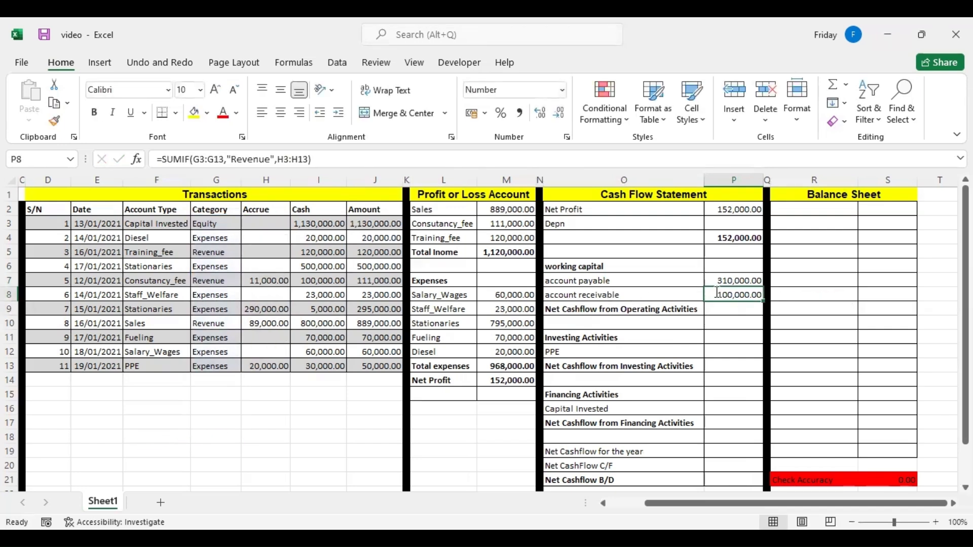
double_click(716, 292)
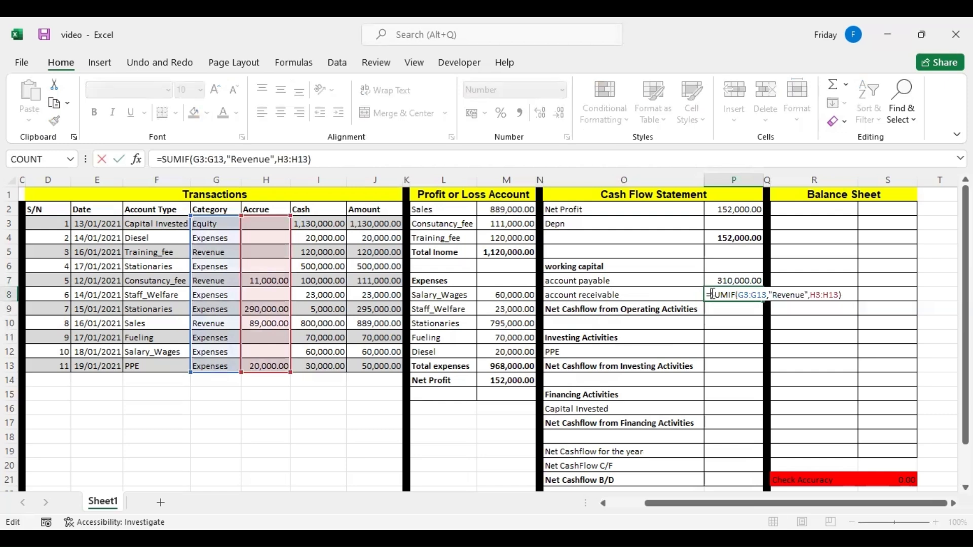
type("-")
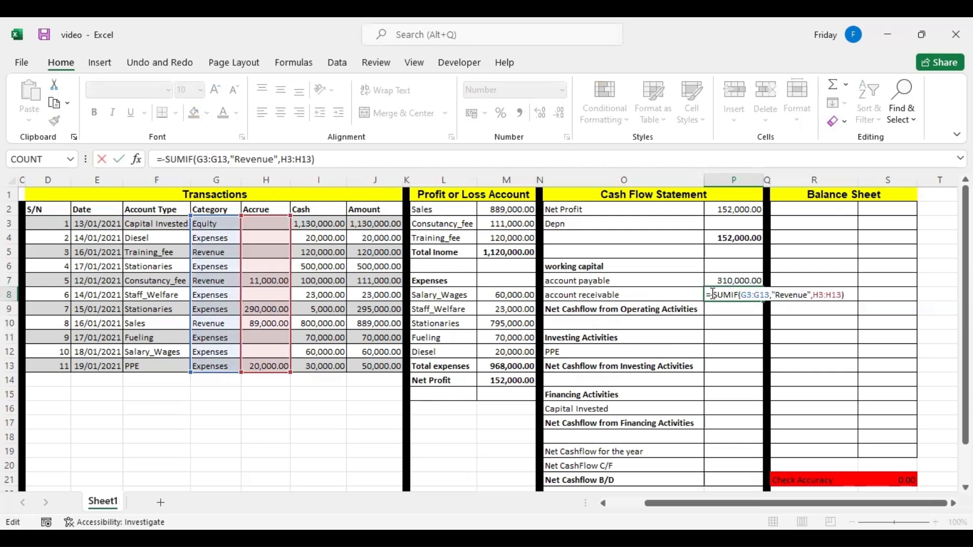
key("Return")
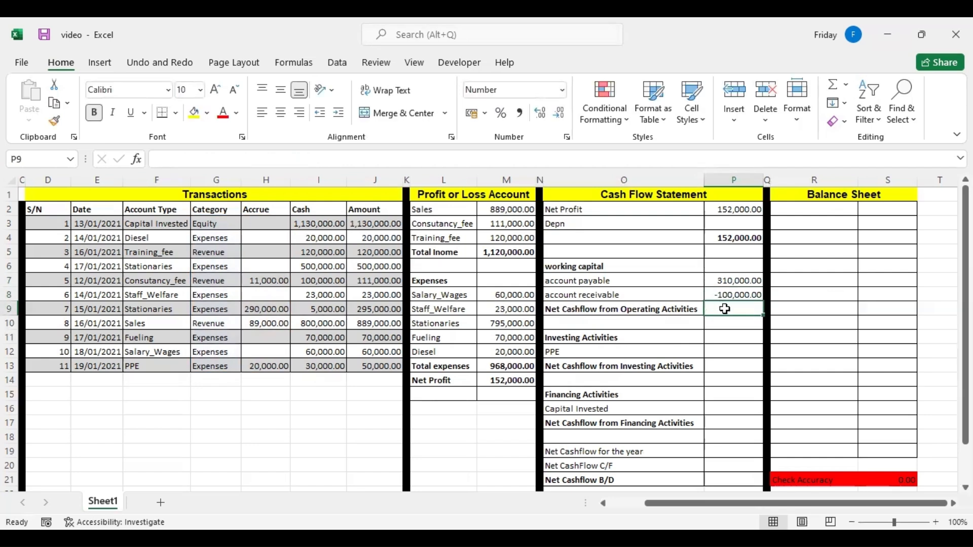
Begin a SUM formula for Net Cashflow from Operating Activities in P9.
type("=sum")
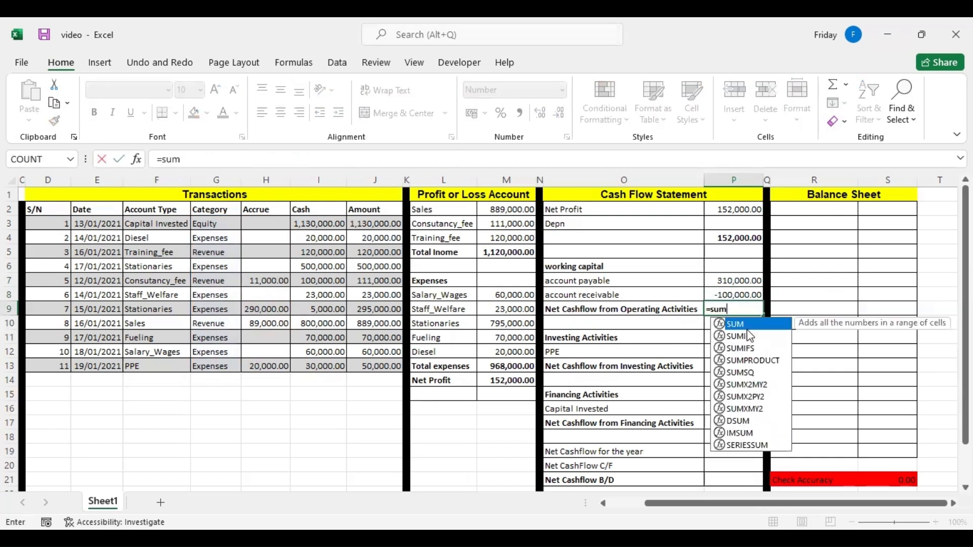
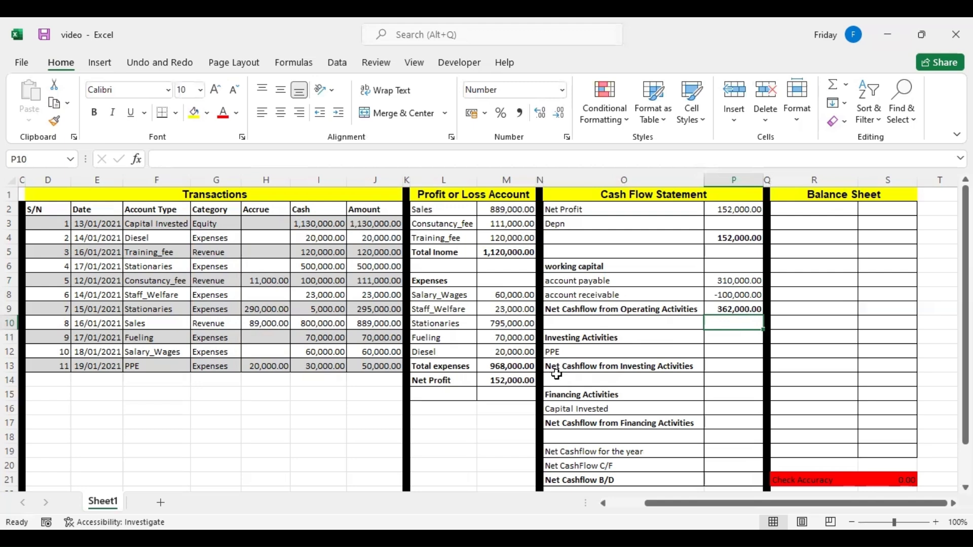
Calculate PPE in P12 with a SUMIF over account types F3:F13, criterion O12 and sum range J3:J13.
left_click(730, 353)
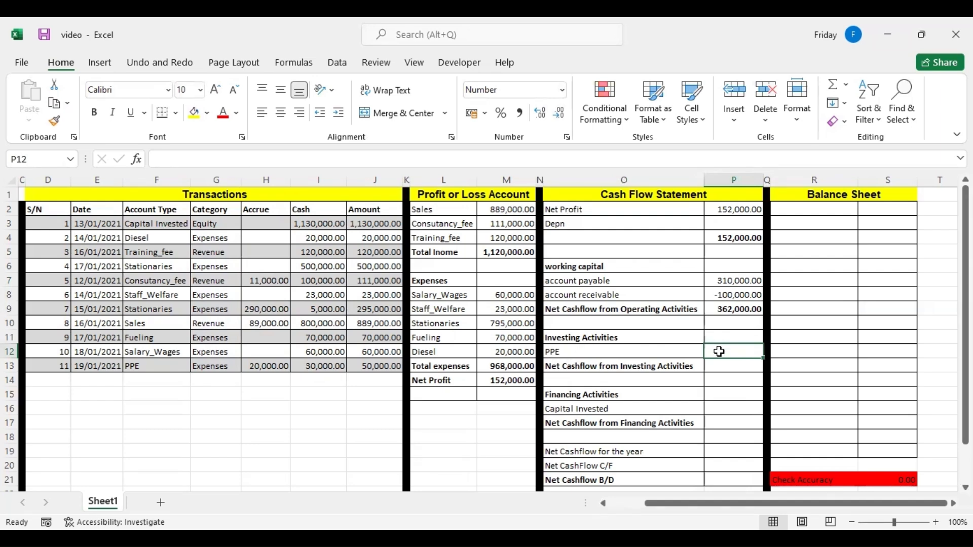
type("=")
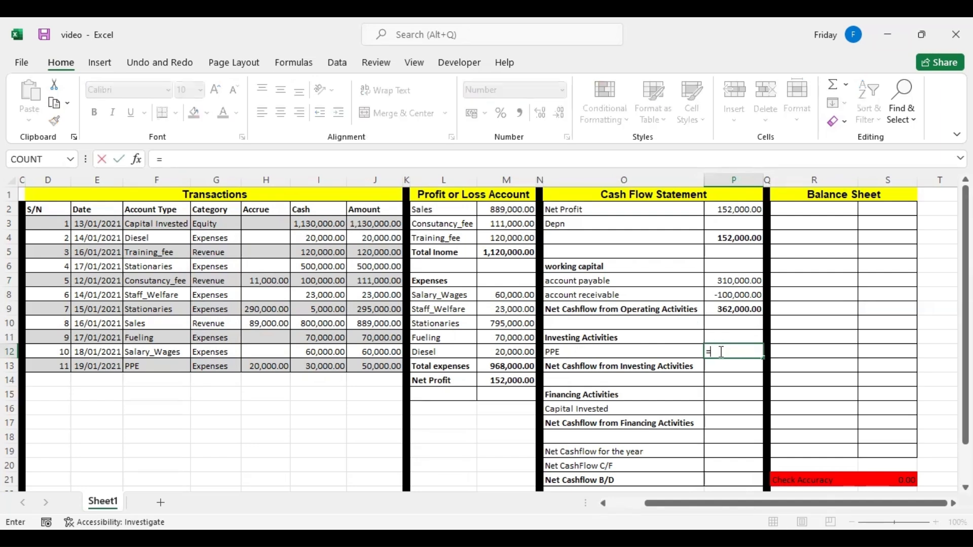
type("s")
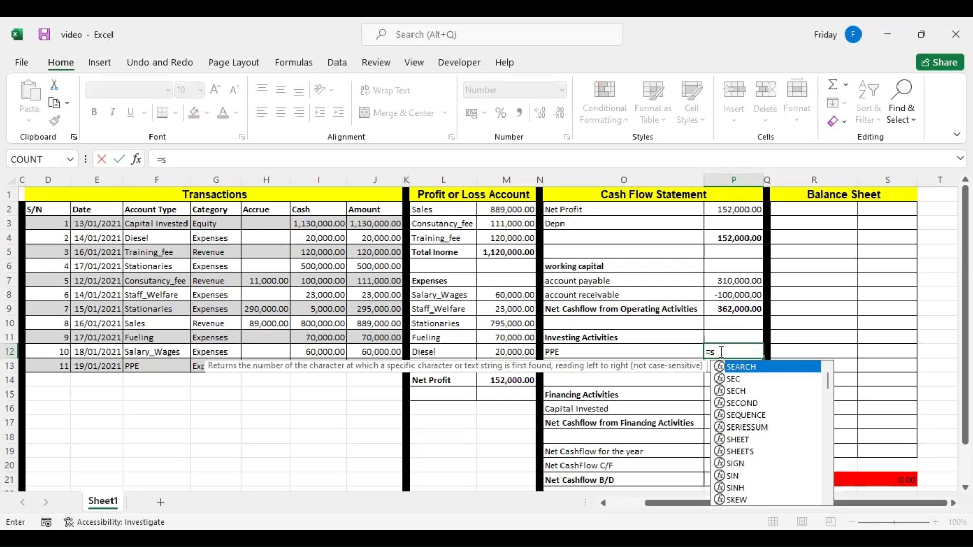
type("umi")
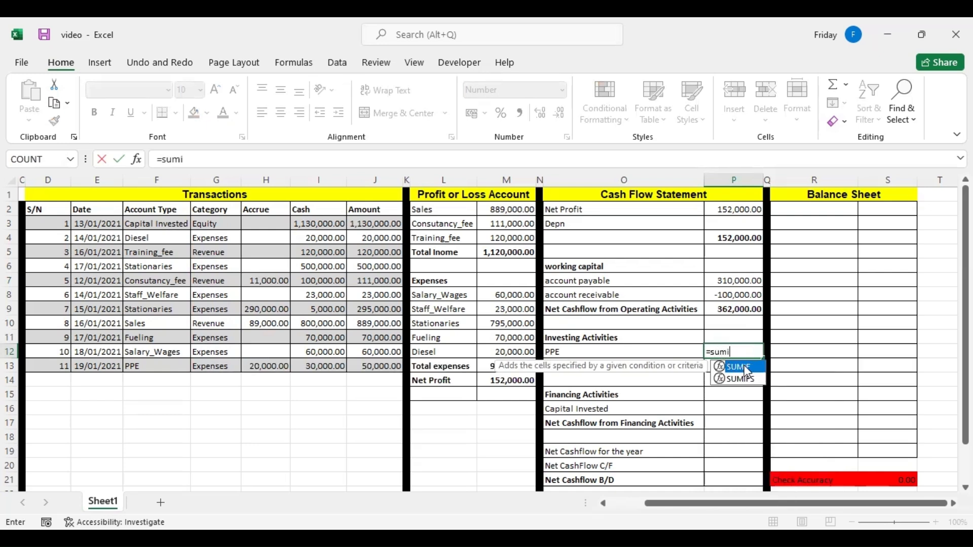
double_click(744, 368)
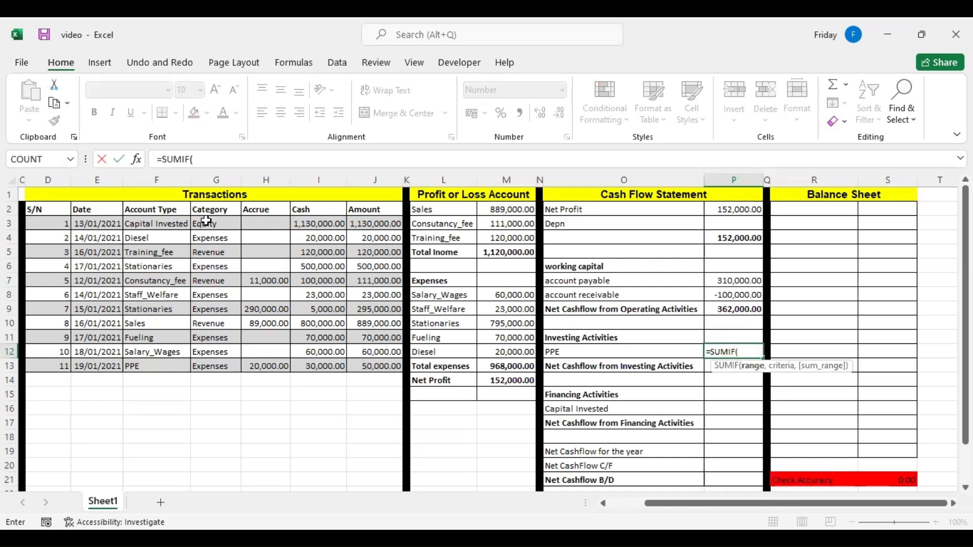
left_click(148, 225)
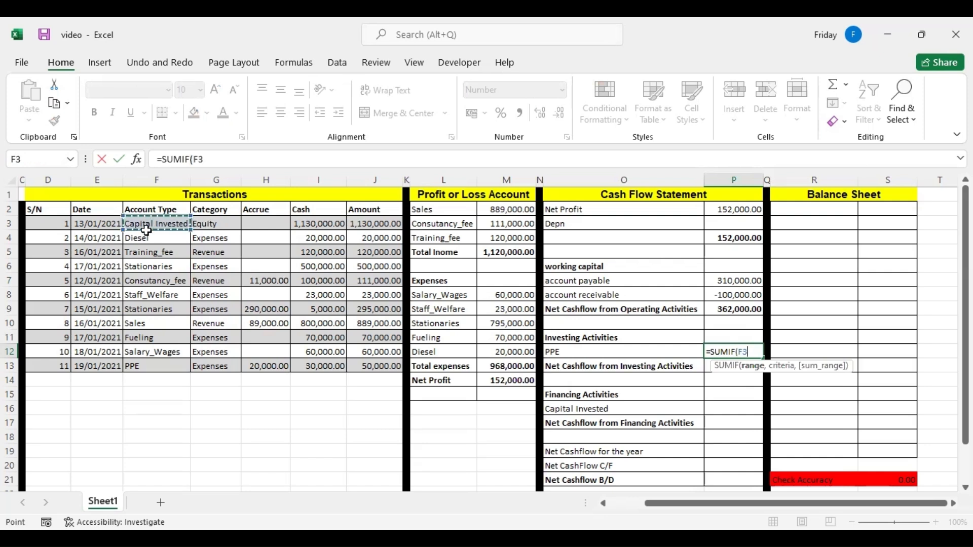
left_click(150, 361, "shift")
type(",")
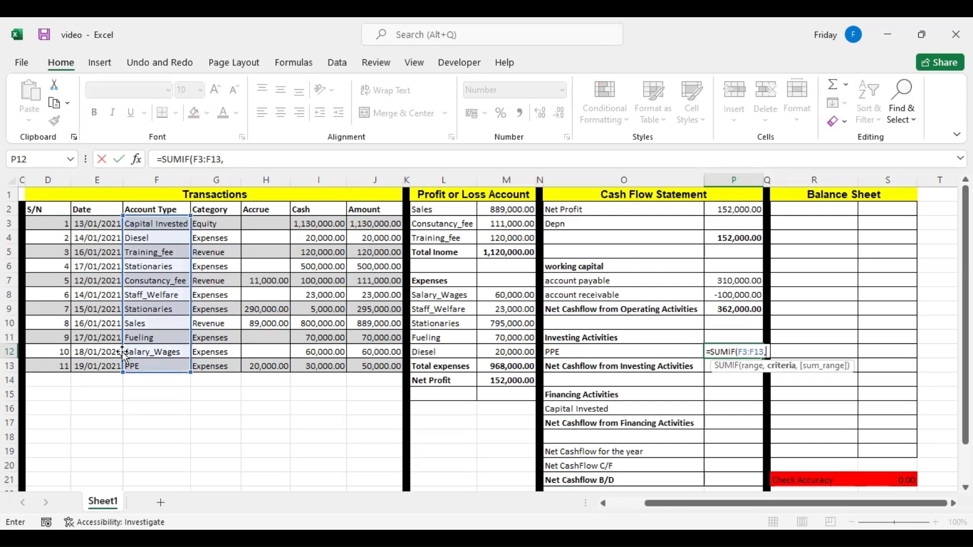
left_click(578, 353)
type(",")
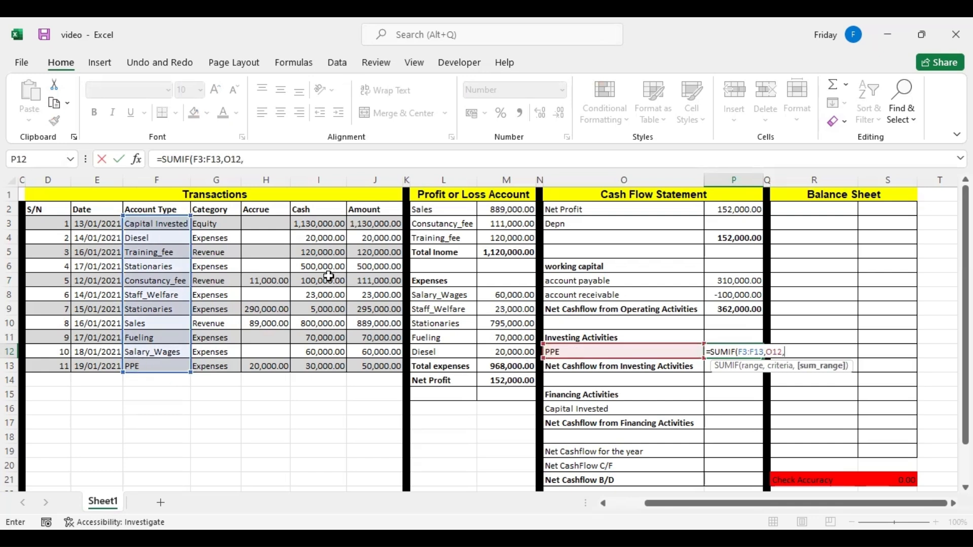
left_click(378, 223)
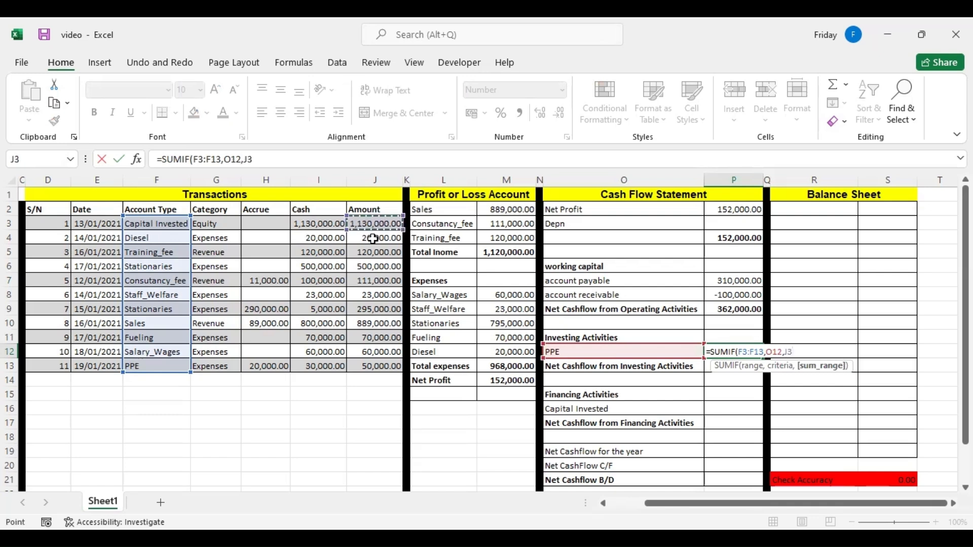
left_click(366, 364, "shift")
key("Return")
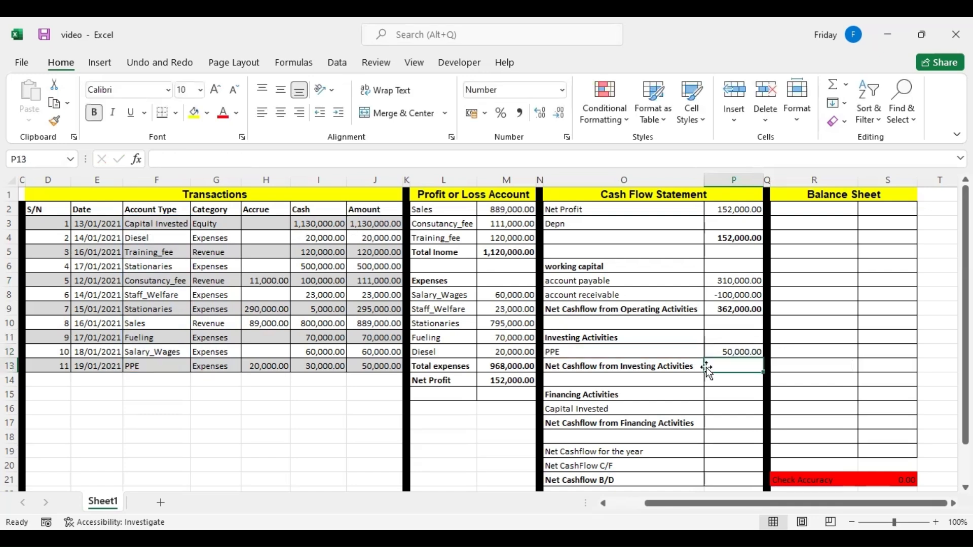
Negate the PPE formula in P12 by putting a minus sign before SUMIF.
left_click(716, 352)
double_click(717, 350)
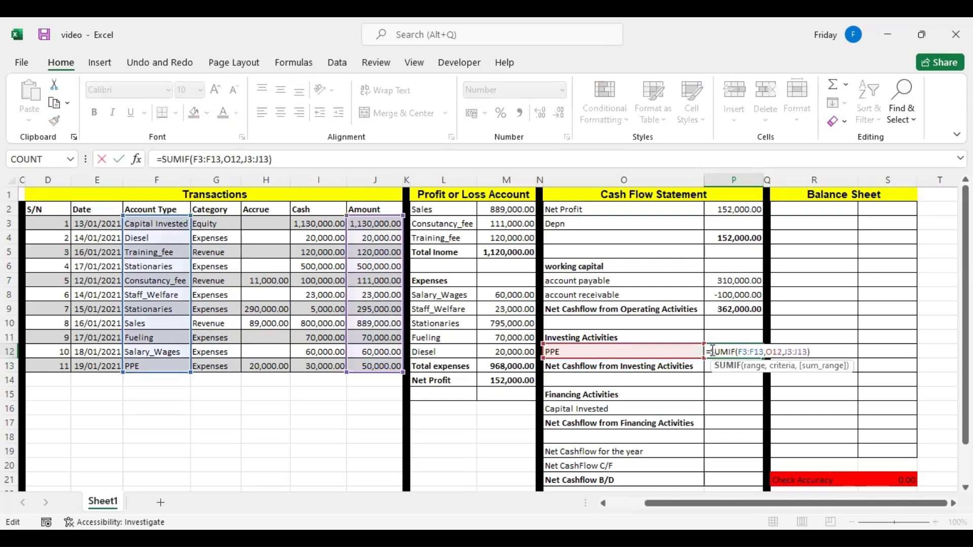
type("-")
key("Return")
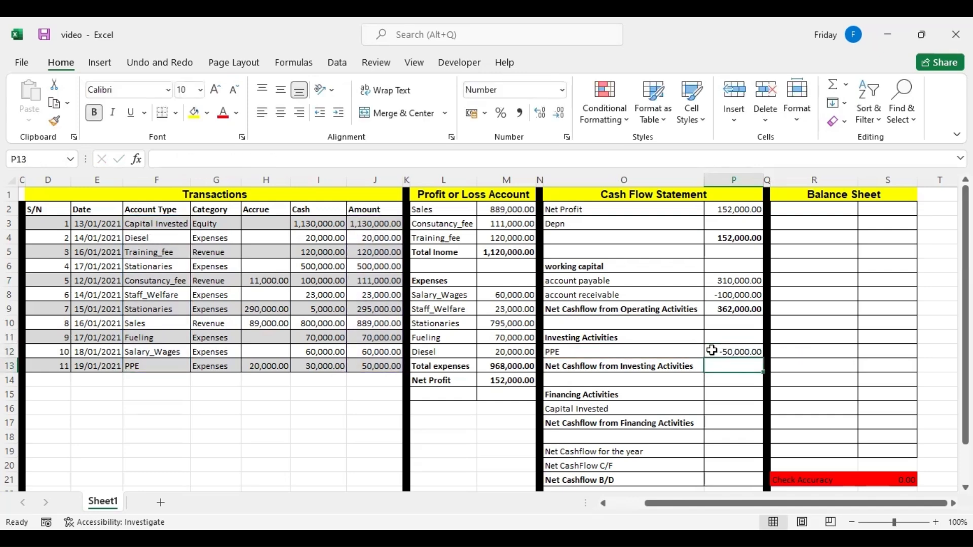
Link Net Cashflow from Investing Activities in P13 to the PPE amount in P12.
type("=")
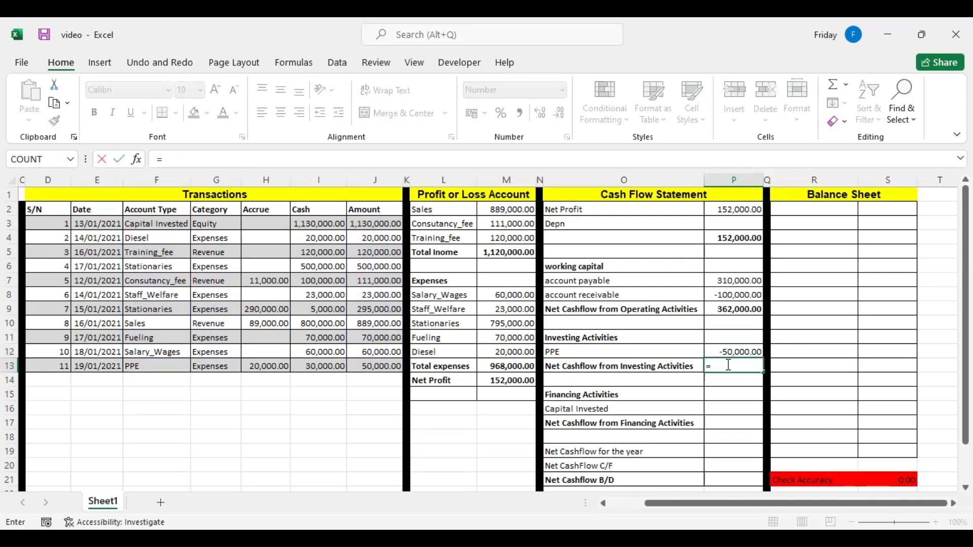
left_click(727, 352)
key("Return")
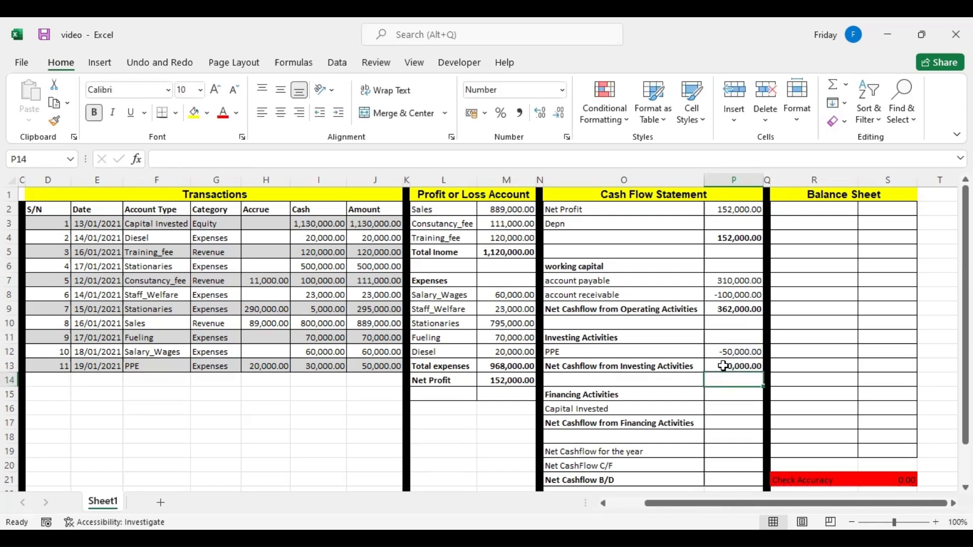
left_click(566, 355)
left_click(728, 372)
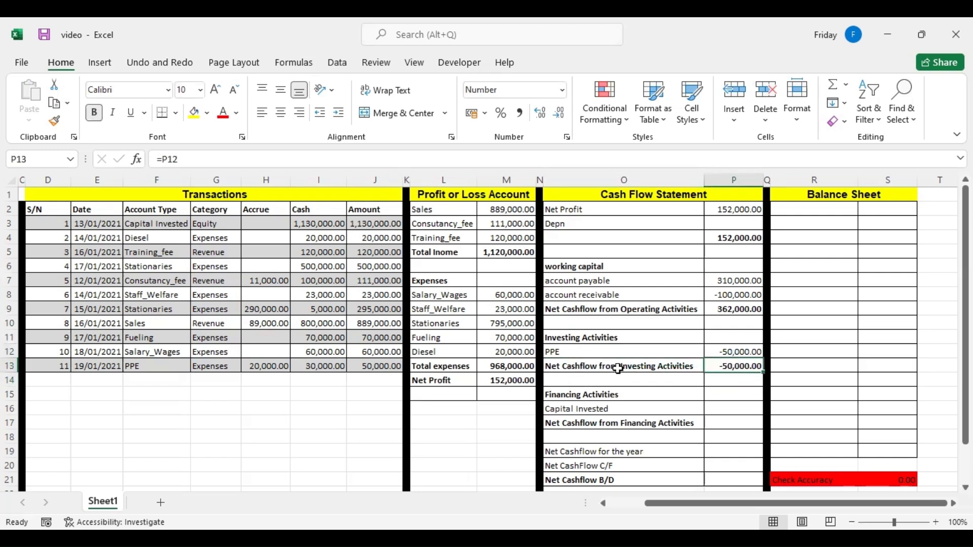
Calculate Capital Invested in P16 with a SUMIF over account types F3:F13, criterion O16 and J3 as the sum range.
left_click(721, 406)
type("=s")
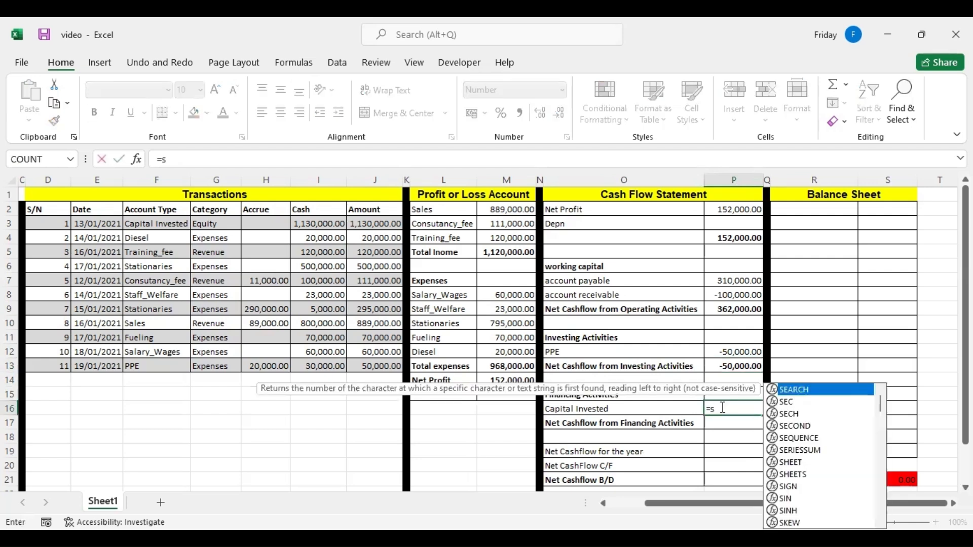
type("um")
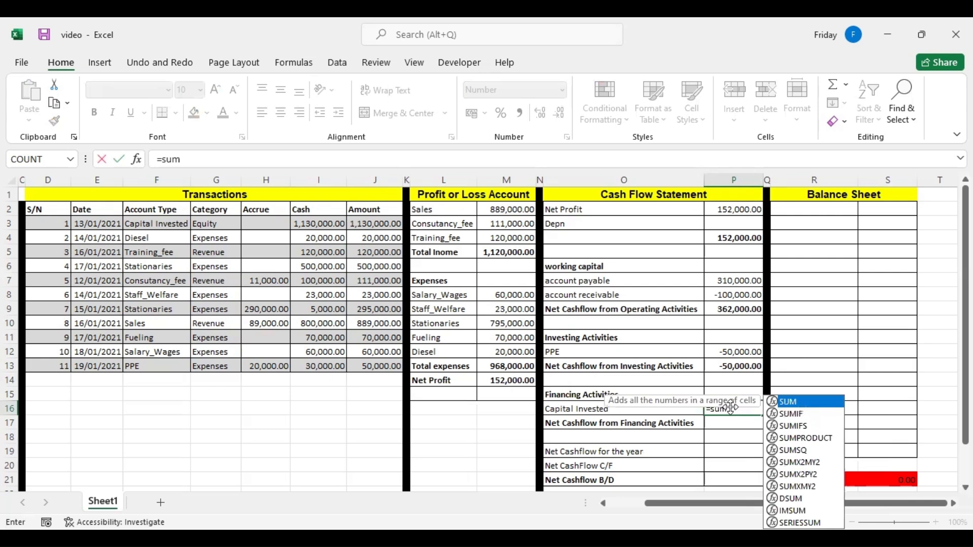
type("is")
key("BackSpace")
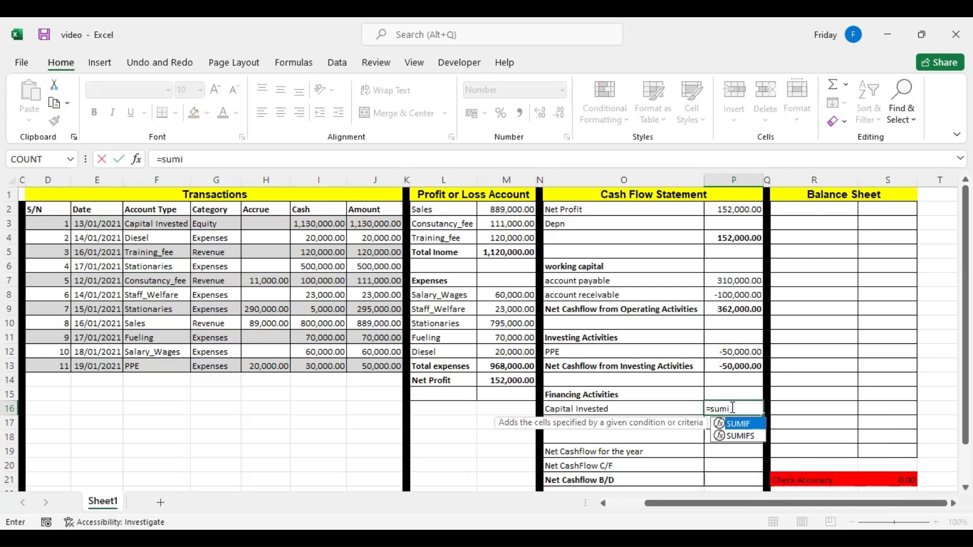
double_click(739, 424)
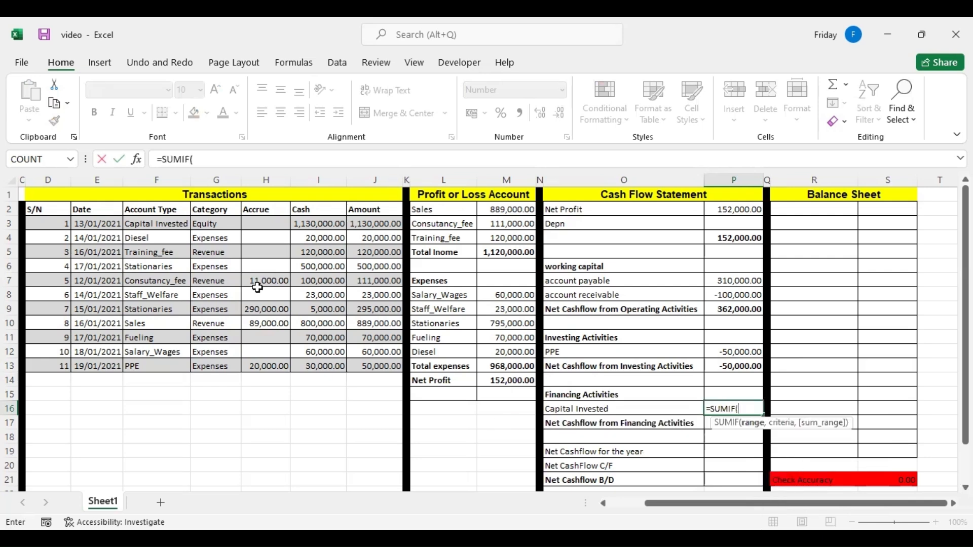
left_click(154, 223)
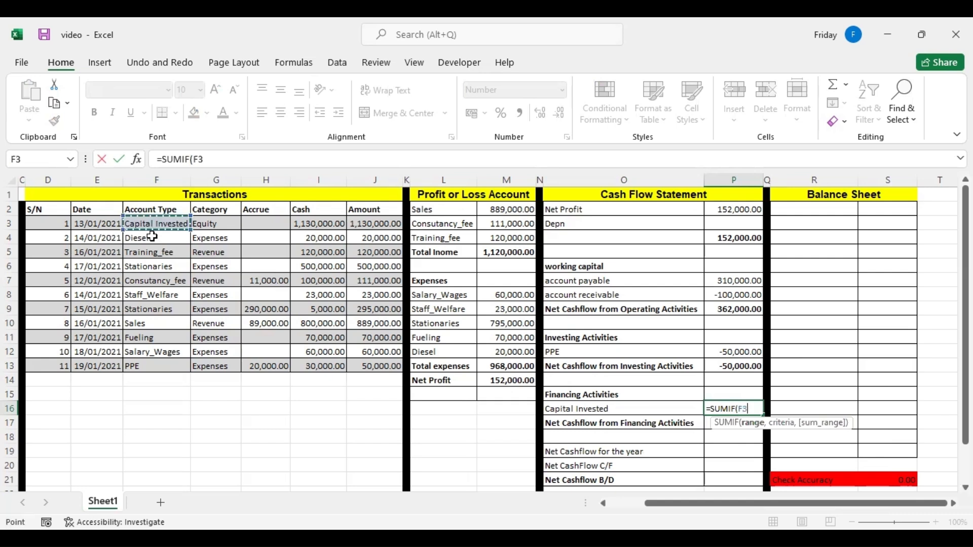
left_click(154, 366, "shift")
type(",")
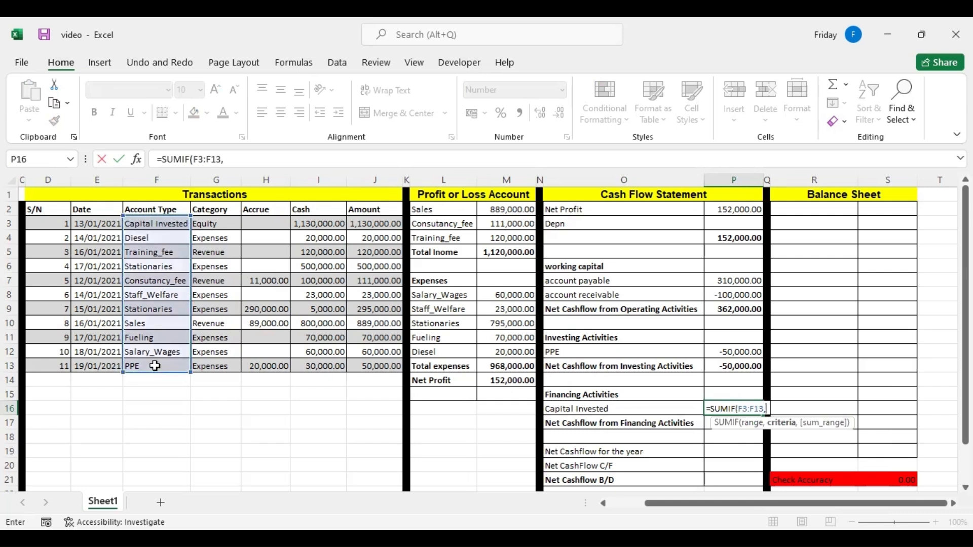
left_click(581, 415)
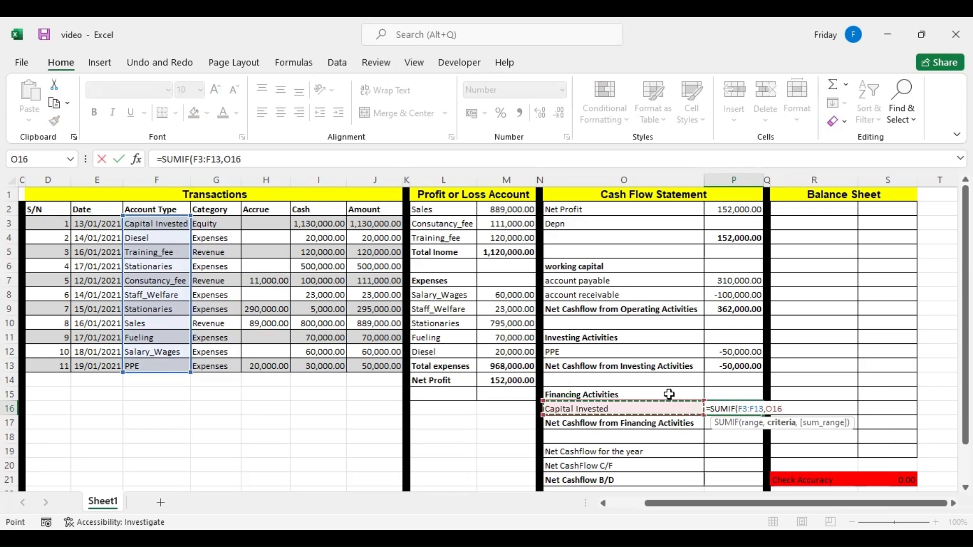
type(",")
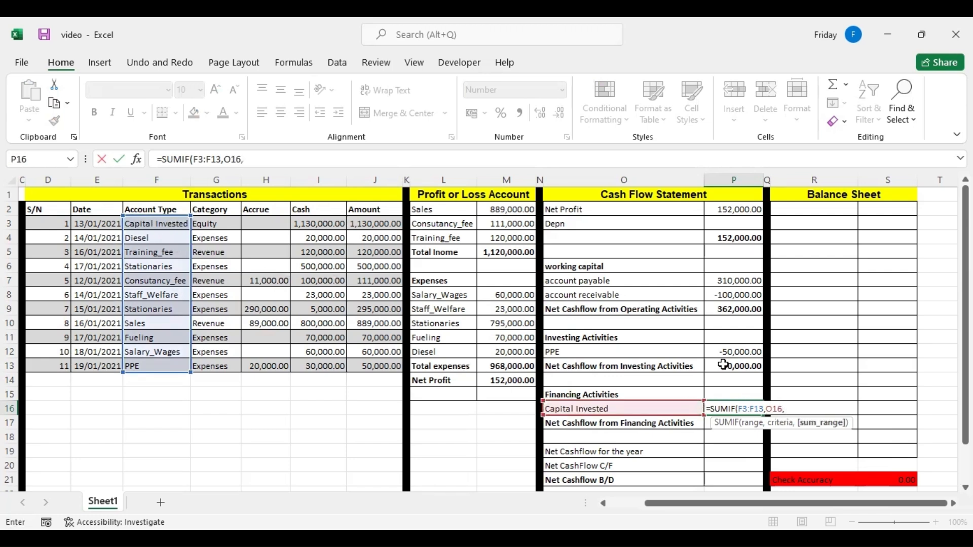
left_click(366, 228)
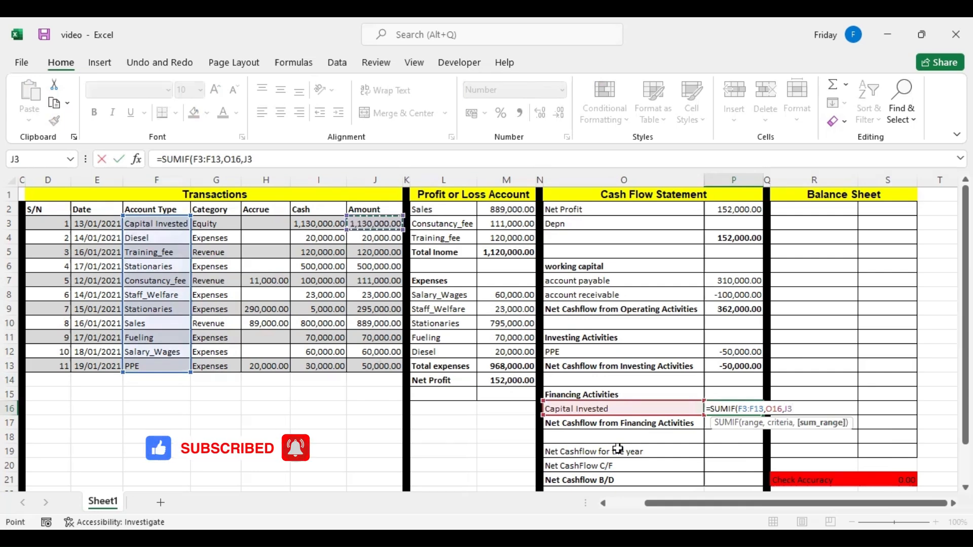
key("Return")
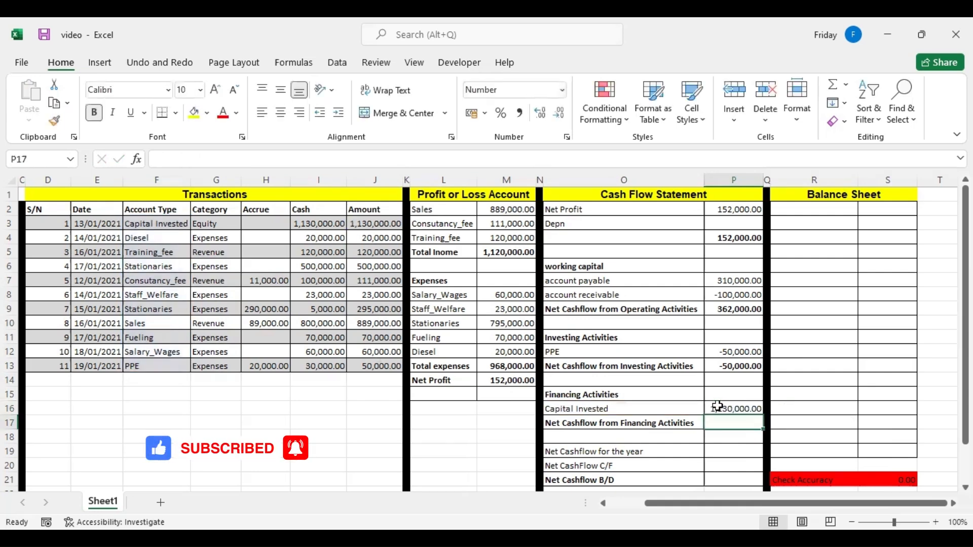
Link Net Cashflow from Financing Activities in P17 to the Capital Invested amount in P16.
type("=")
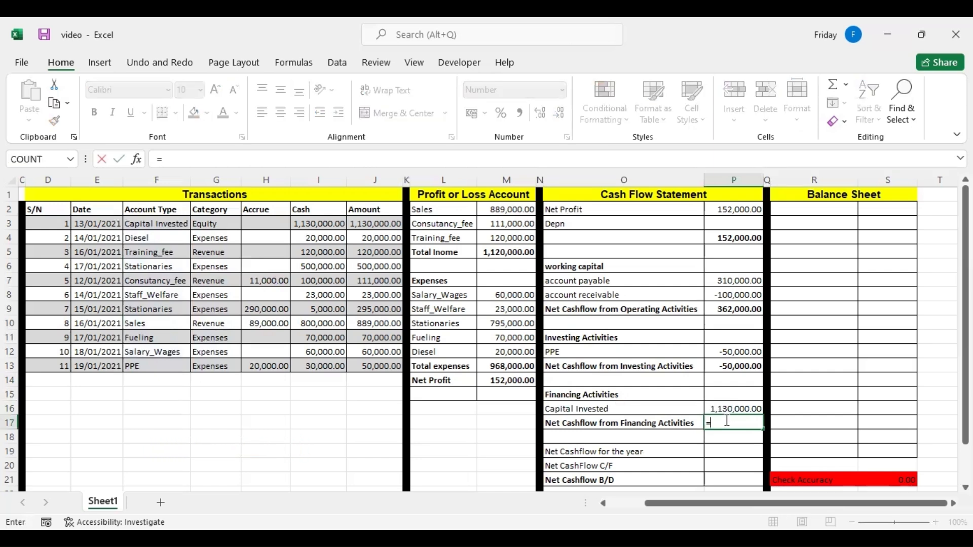
left_click(725, 411)
key("Return")
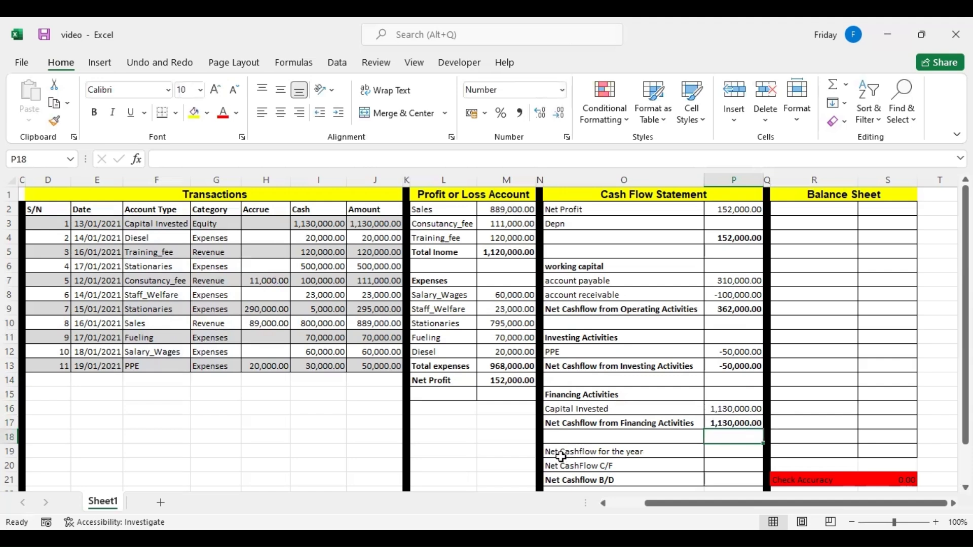
Calculate Net Cashflow for the year in P19 by adding the operating, investing and financing totals P9, P13 and P17.
left_click(721, 452)
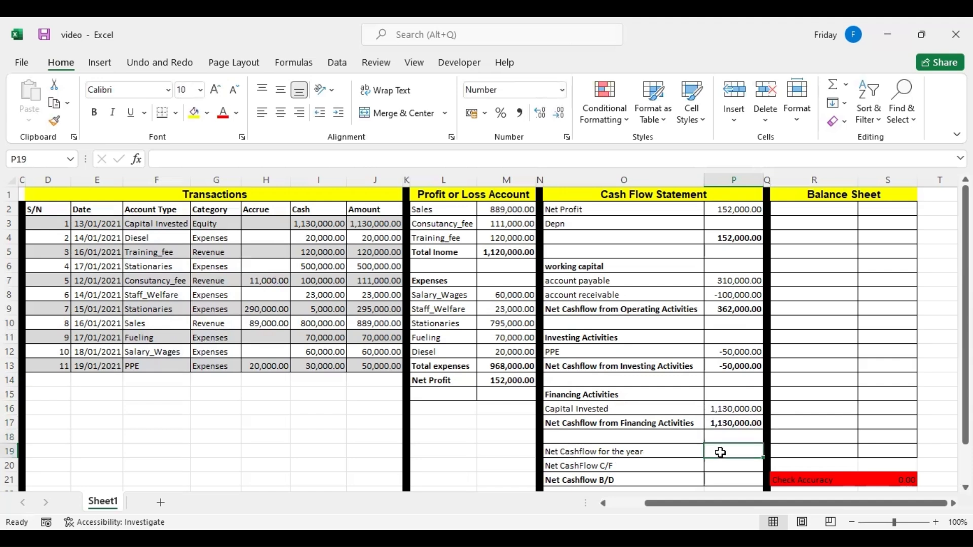
type("=")
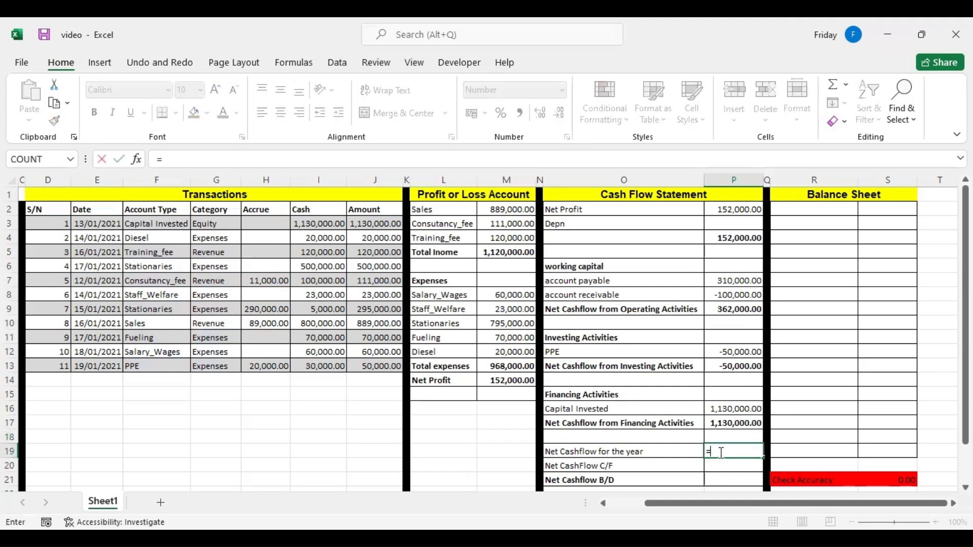
left_click(732, 309)
type("+")
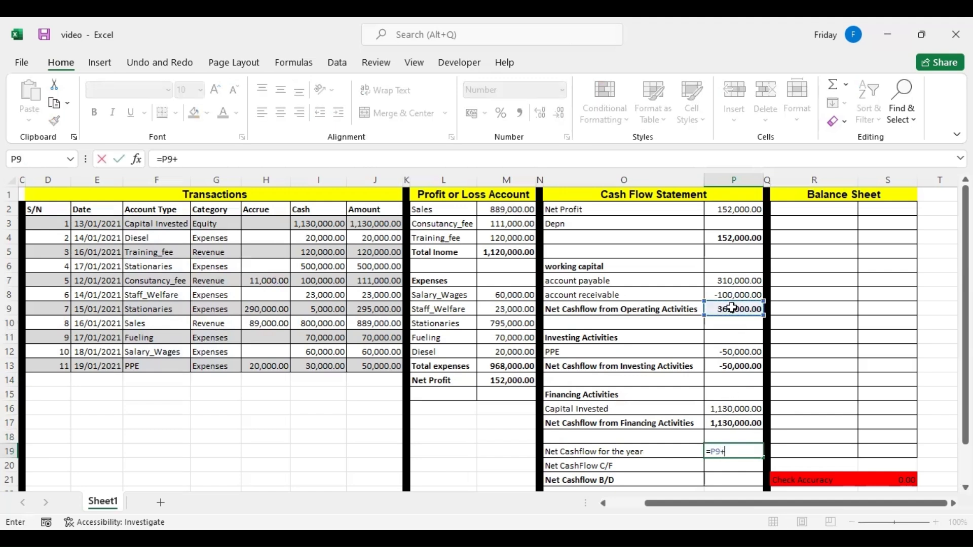
left_click(727, 366)
type("+")
left_click(729, 423)
key("Return")
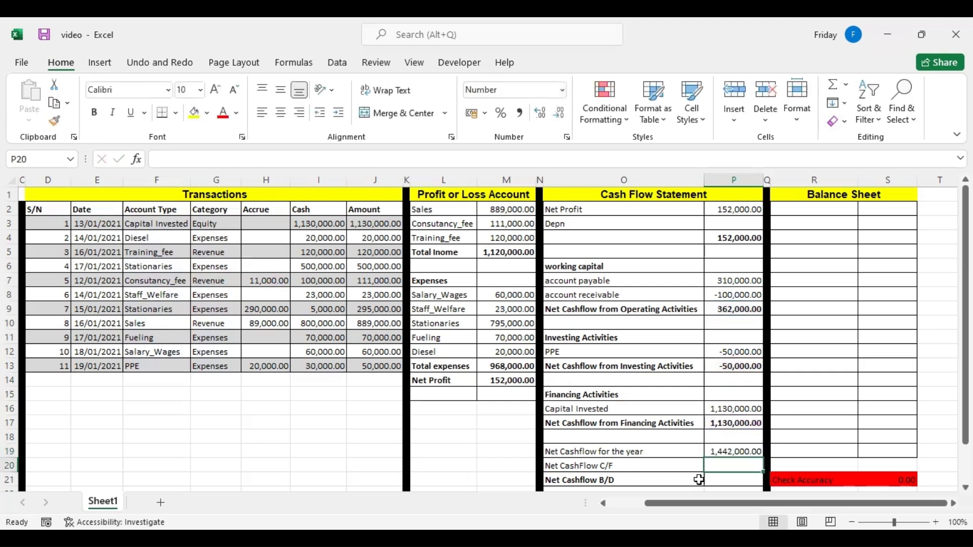
Calculate Net Cashflow B/D in P21 as the year's net cashflow P19 plus Net CashFlow C/F in P20.
left_click(723, 477)
type("=")
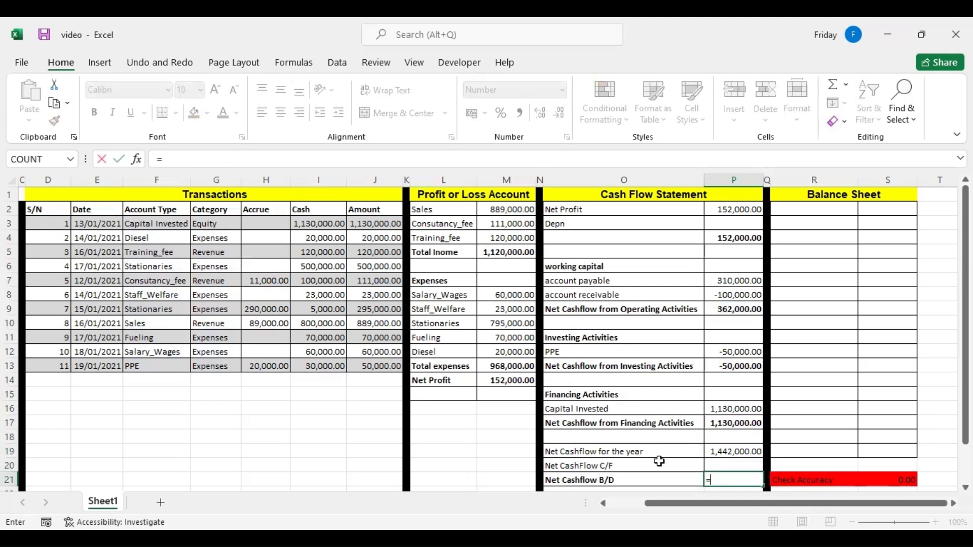
left_click(744, 450)
type("+")
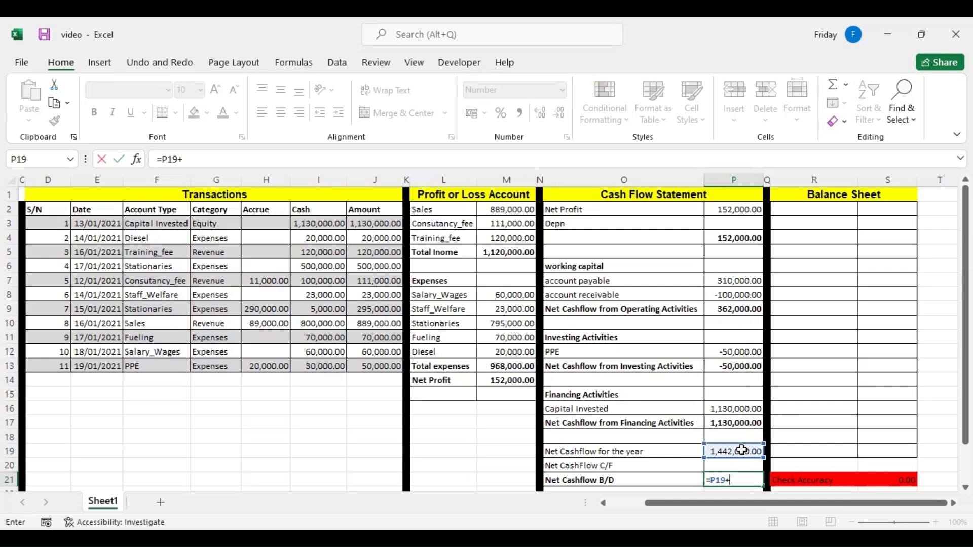
left_click(733, 464)
key("Return")
Complete the Net Cashflow B/D formula in P21 with Net CashFlow C/F in P20, and select the Balance Sheet heading.
left_click(735, 465)
key("Right")
key("Right")
key("Up")
key("Up")
key("Up")
key("Up")
key("Up")
key("Up")
key("Up")
key("Up")
key("Up")
key("Up")
key("Up")
key("Up")
key("Up")
key("Up")
key("Up")
key("Up")
key("Up")
key("Up")
key("Up")
key("Up")
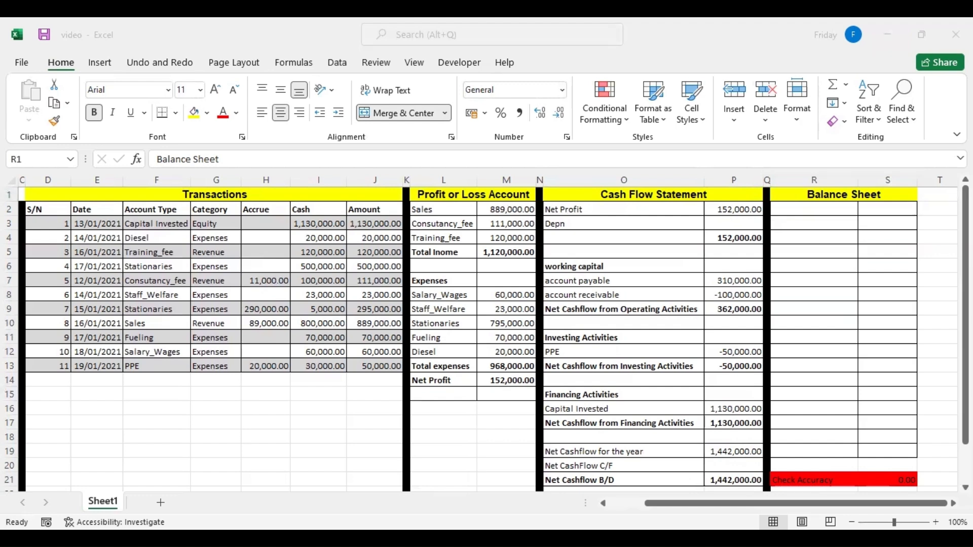
Paste the copied balance sheet line labels, from PPE down to Net Asset, into column R starting at R2.
key("ctrl+c")
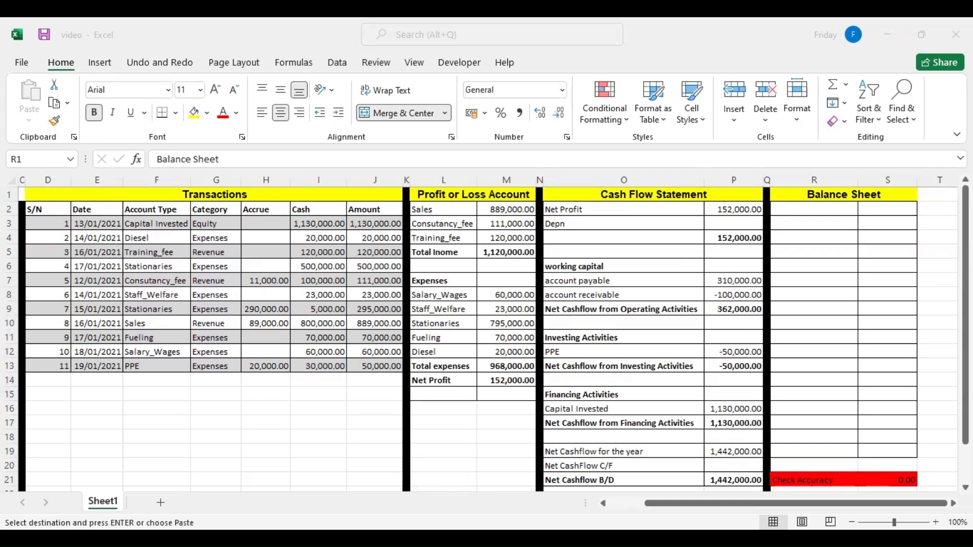
left_click(793, 209)
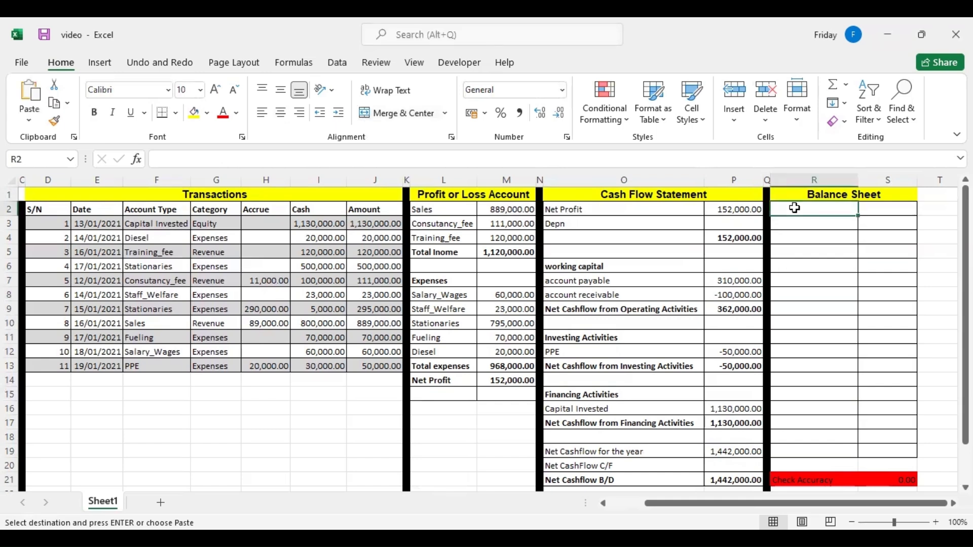
right_click(843, 218)
left_click(852, 223)
left_click(816, 250)
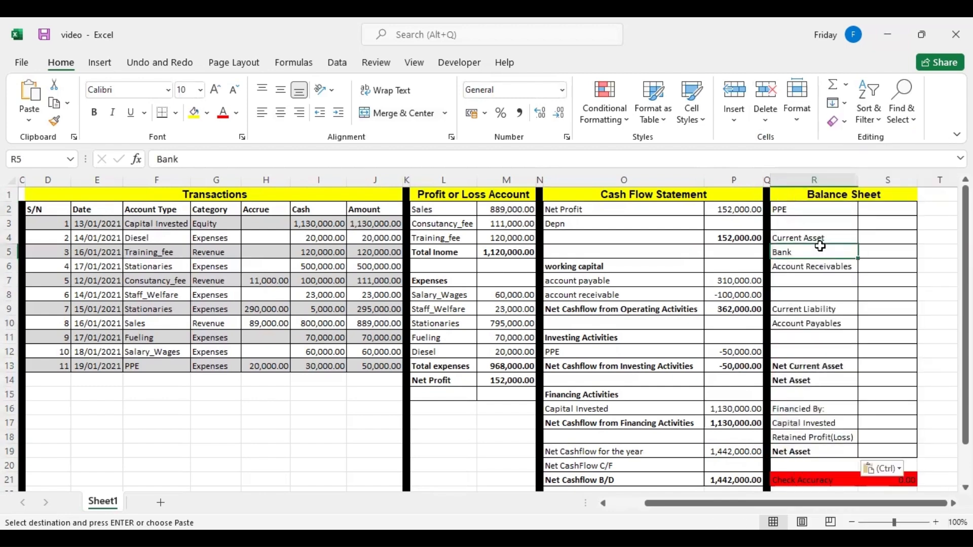
Calculate PPE in S2 with a SUMIF over account types F3:F13, criterion R2 and sum range J3:J13.
left_click(878, 209)
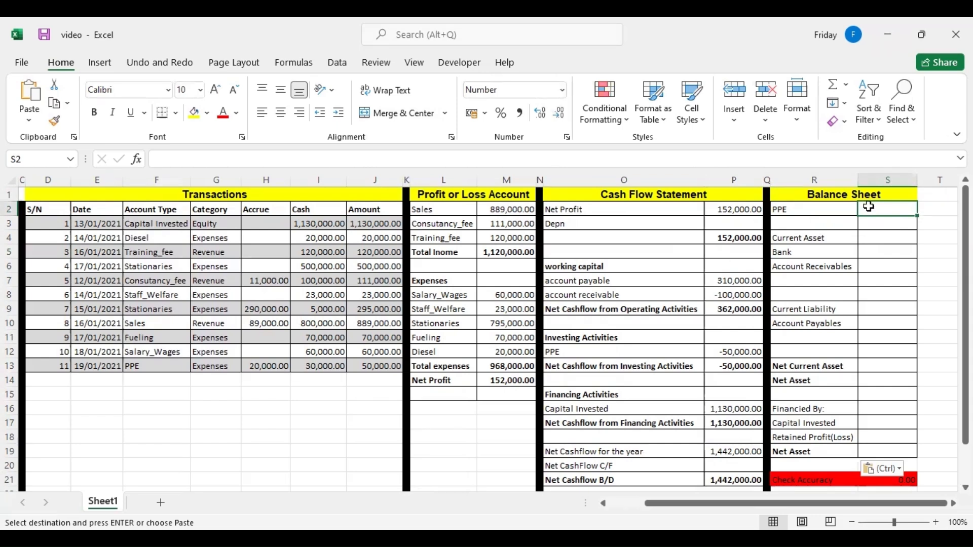
type("=")
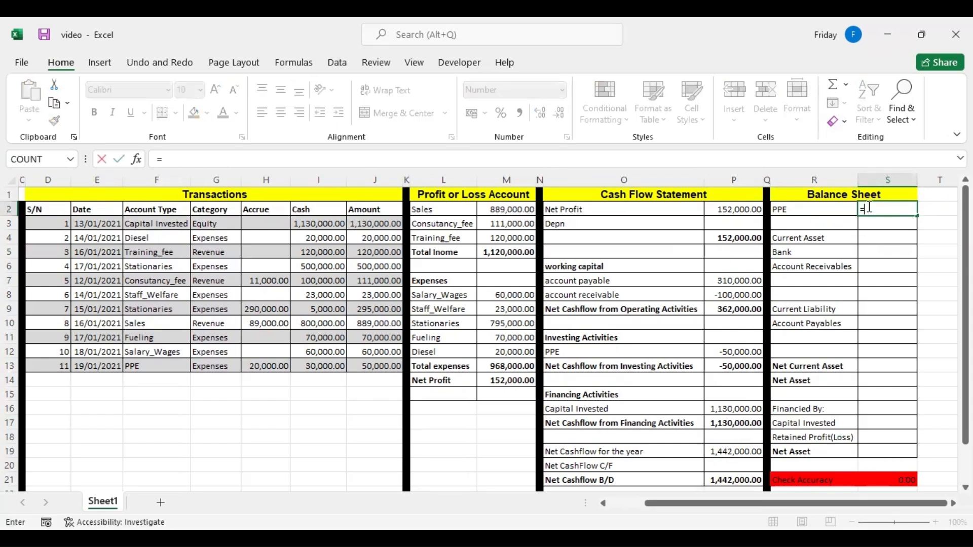
type("sum")
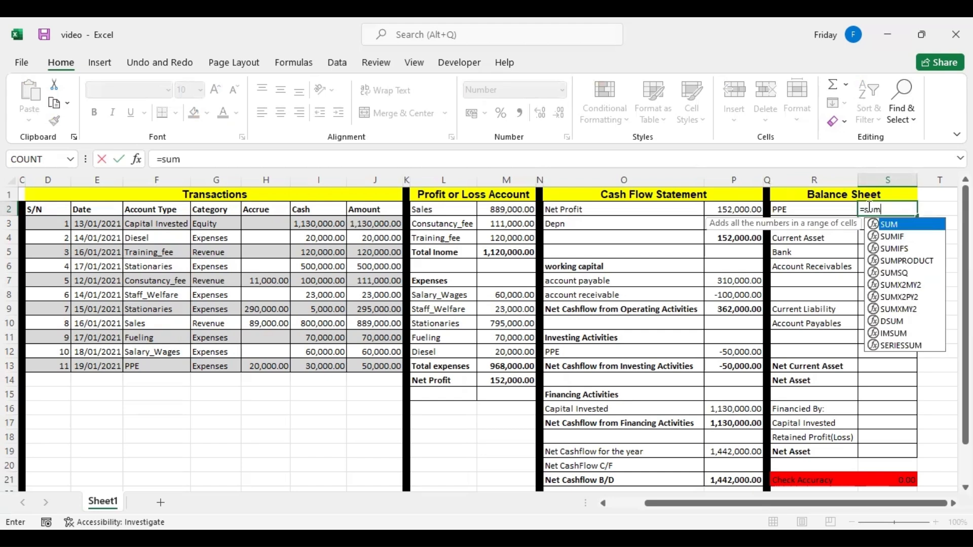
left_click(892, 237)
key("Tab")
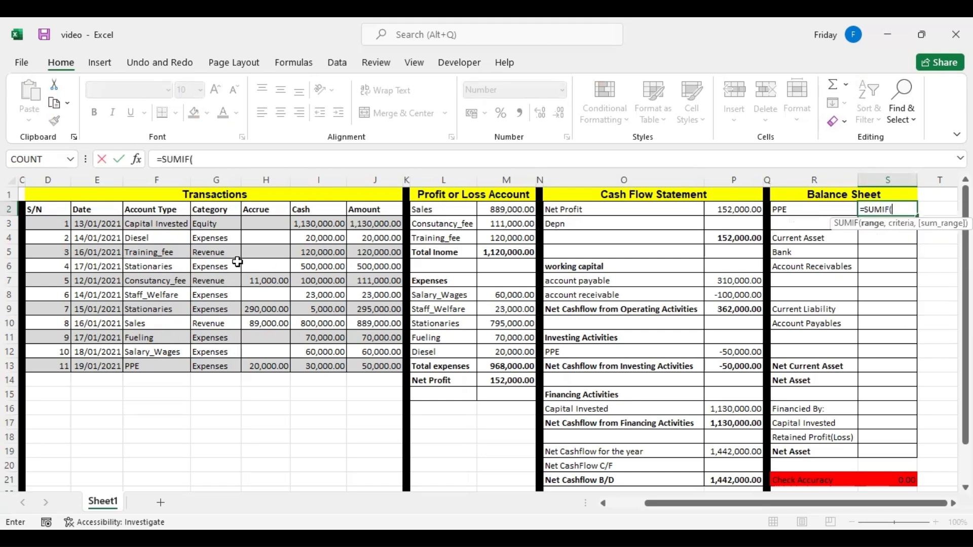
left_click_drag(158, 223, 161, 365)
type(",")
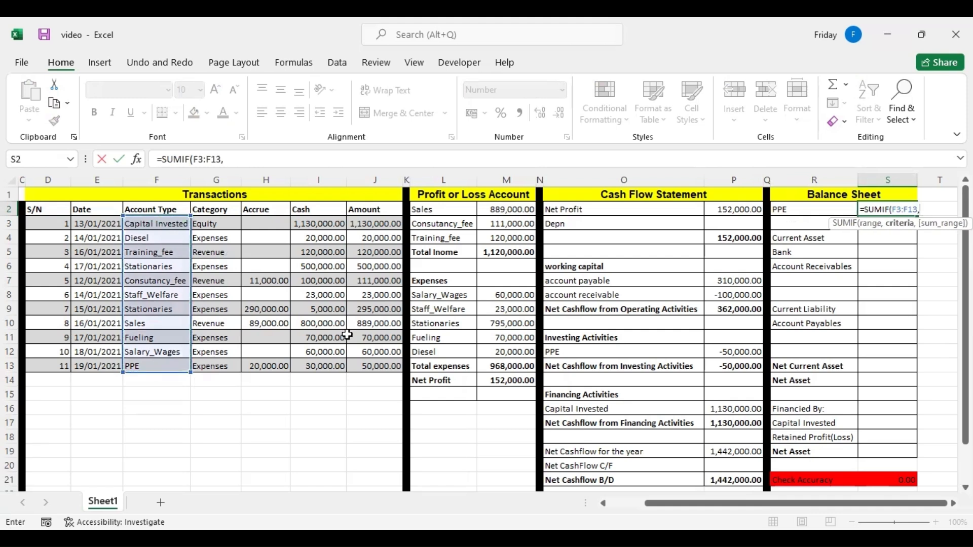
left_click(787, 212)
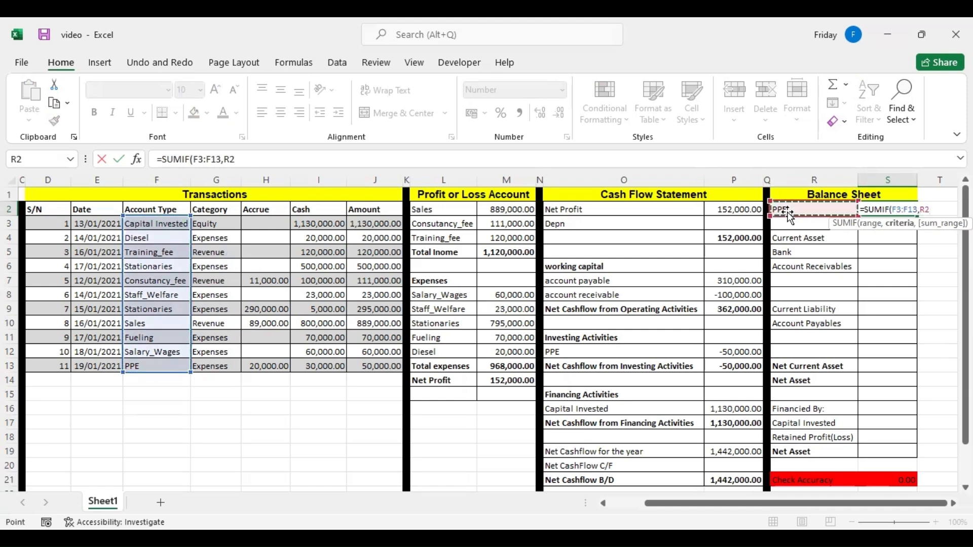
type(",")
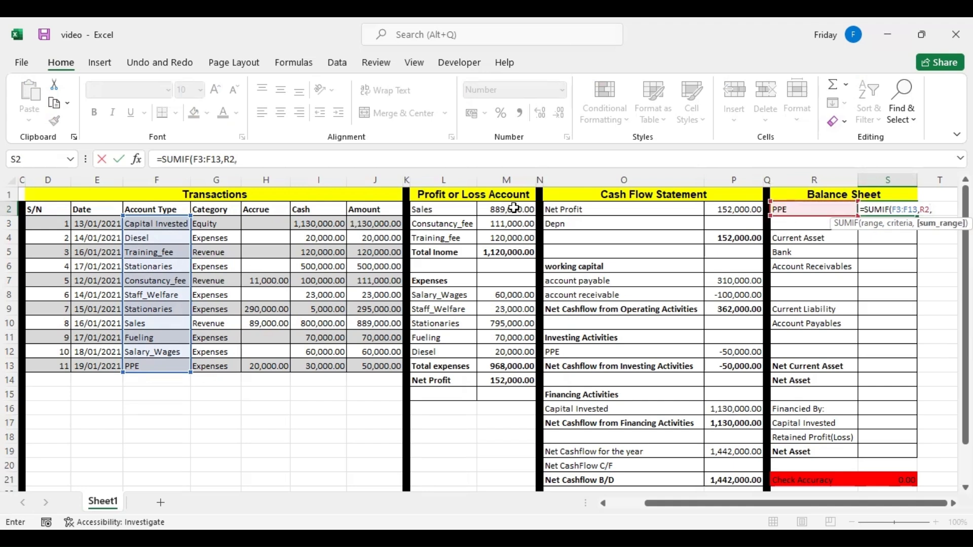
left_click(372, 223)
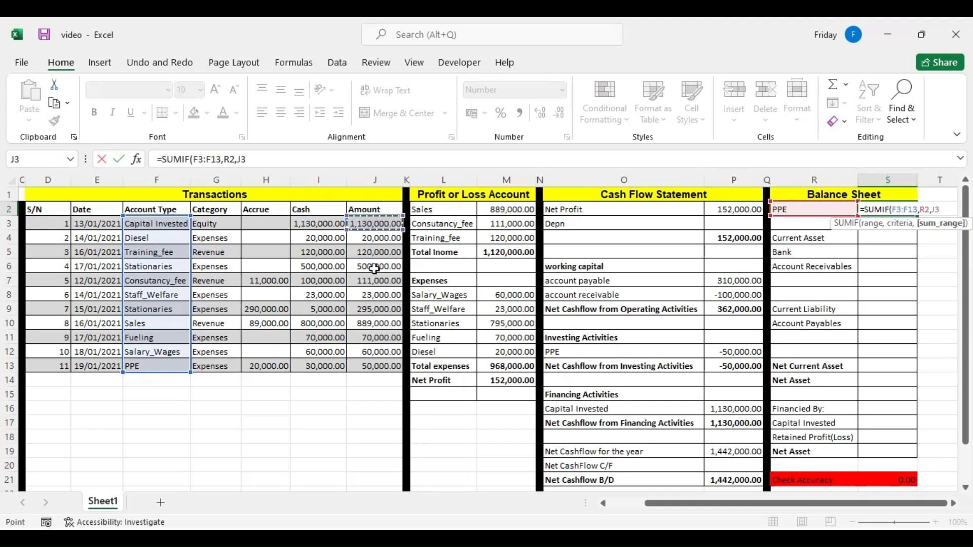
left_click(375, 364, "shift")
key("Return")
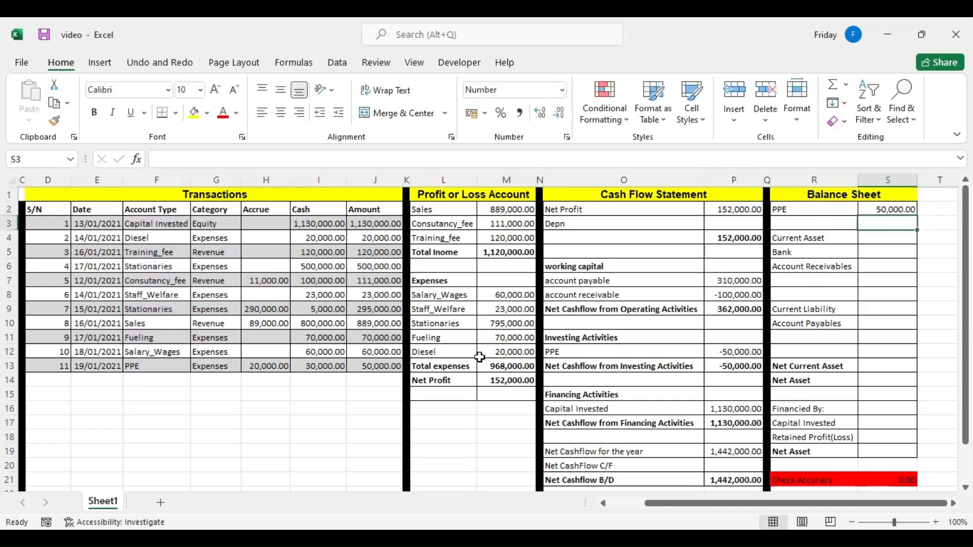
left_click(886, 208)
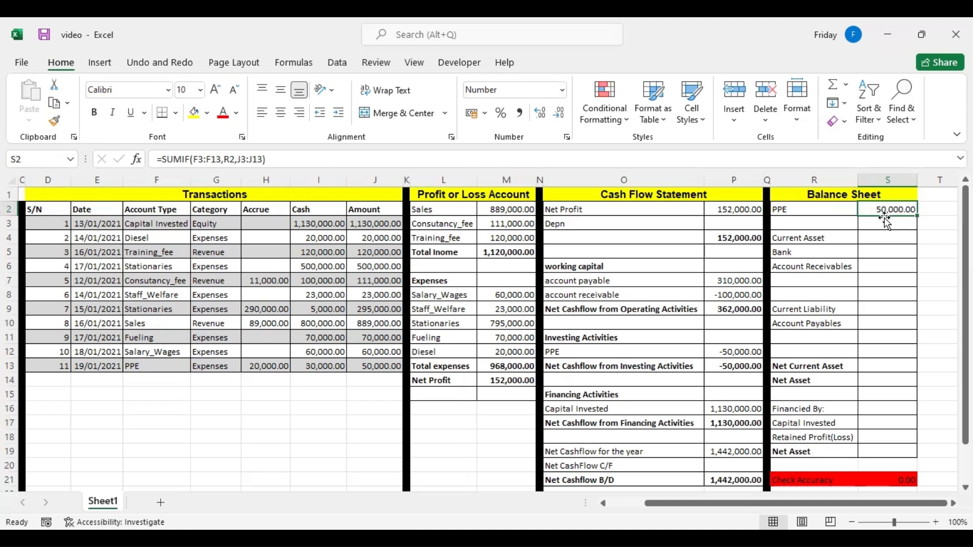
Link the balance sheet's Bank amount in S5 to Net Cashflow B/D in P21.
left_click(875, 252)
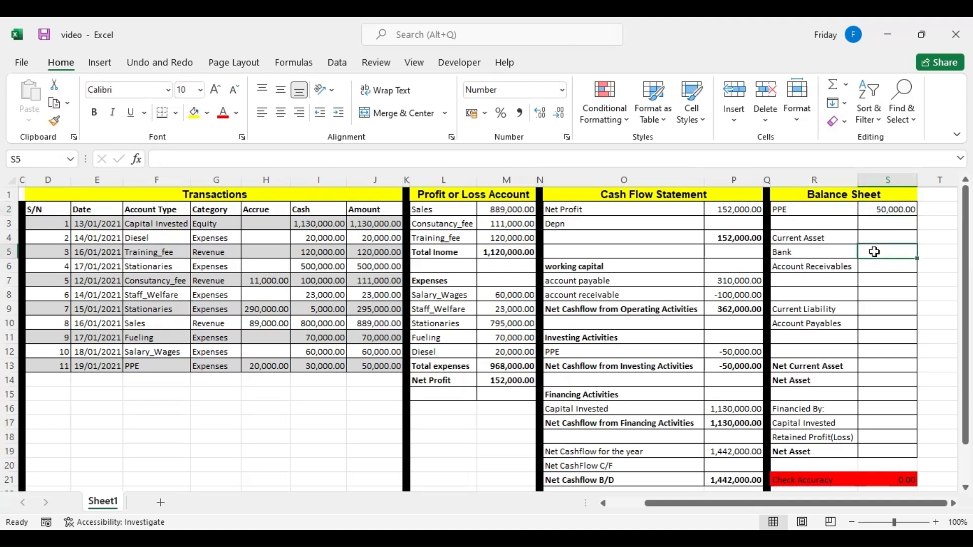
type("=")
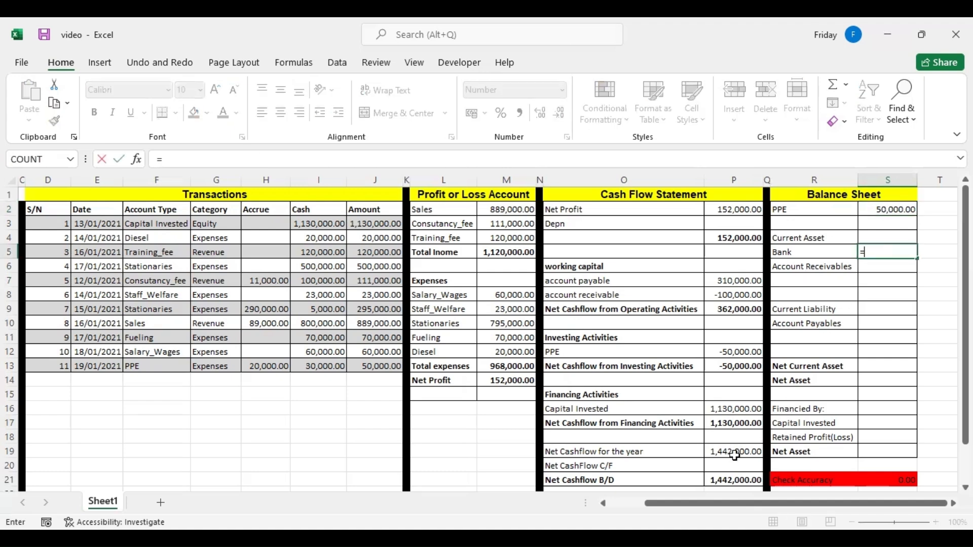
left_click(731, 483)
key("Return")
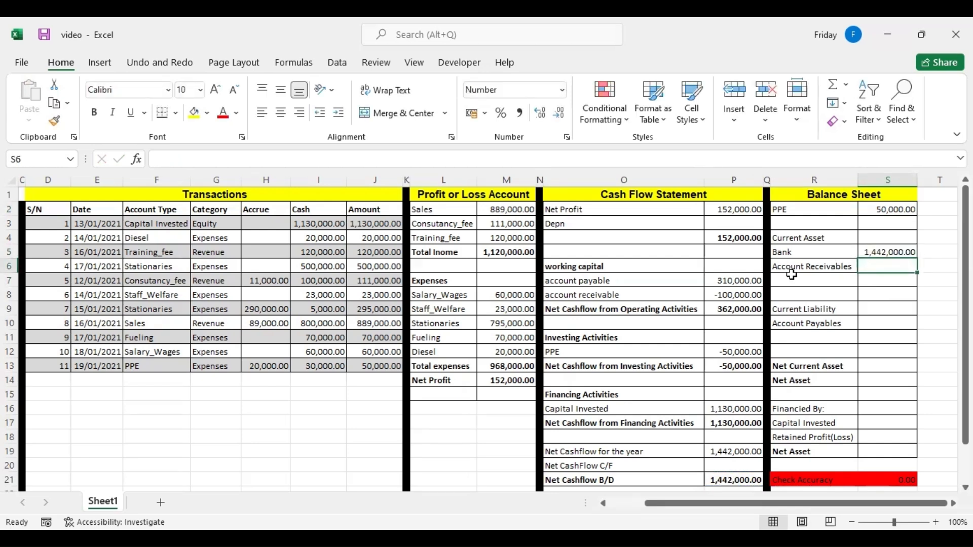
Calculate Account Receivables in S6 with a SUMIF over categories G3:G13, criterion "Revenue" and accrued amounts H3:H13.
type("=")
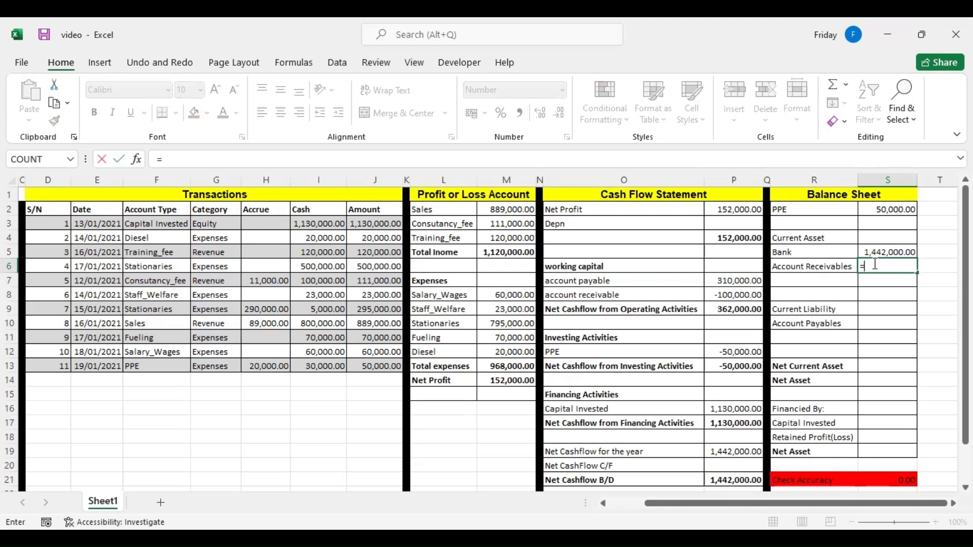
type("sumi")
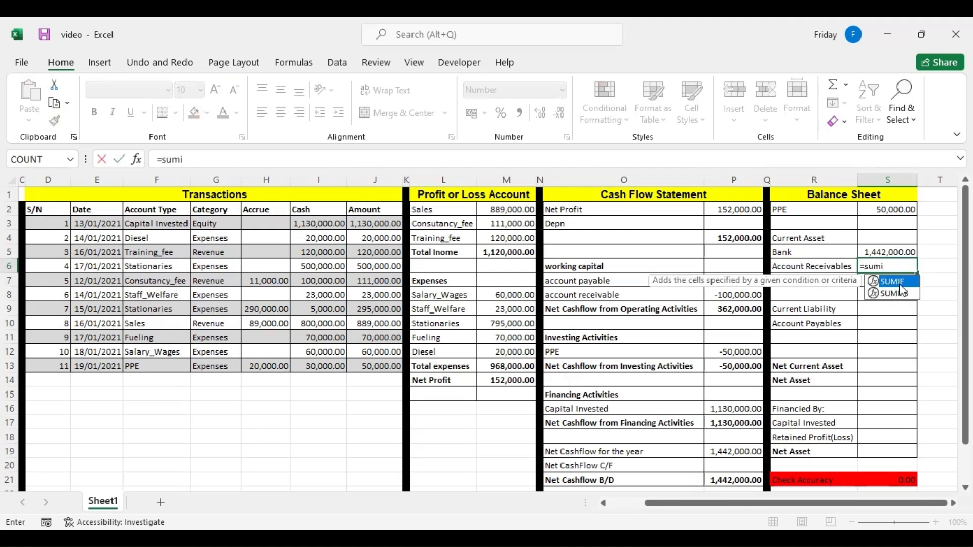
key("Tab")
left_click(212, 226)
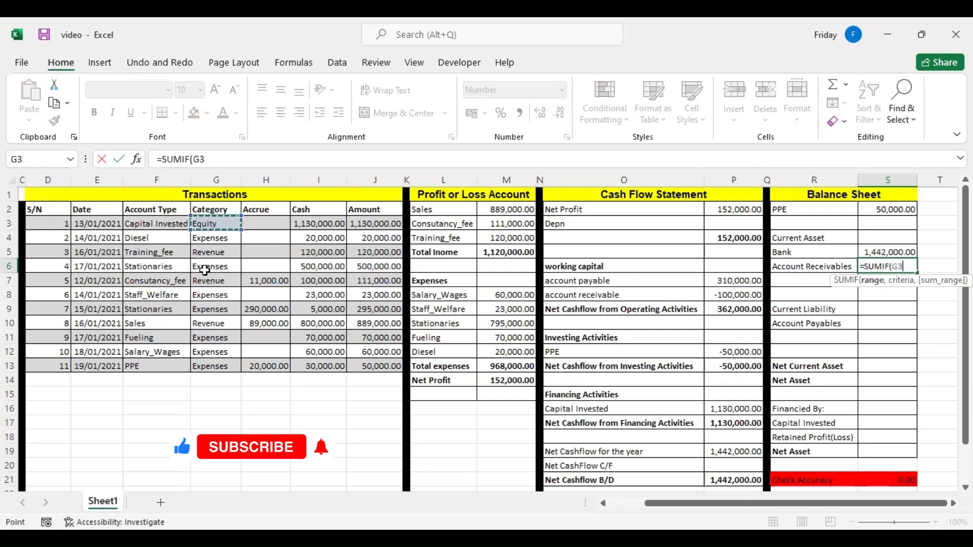
left_click(210, 360, "shift")
type(",")
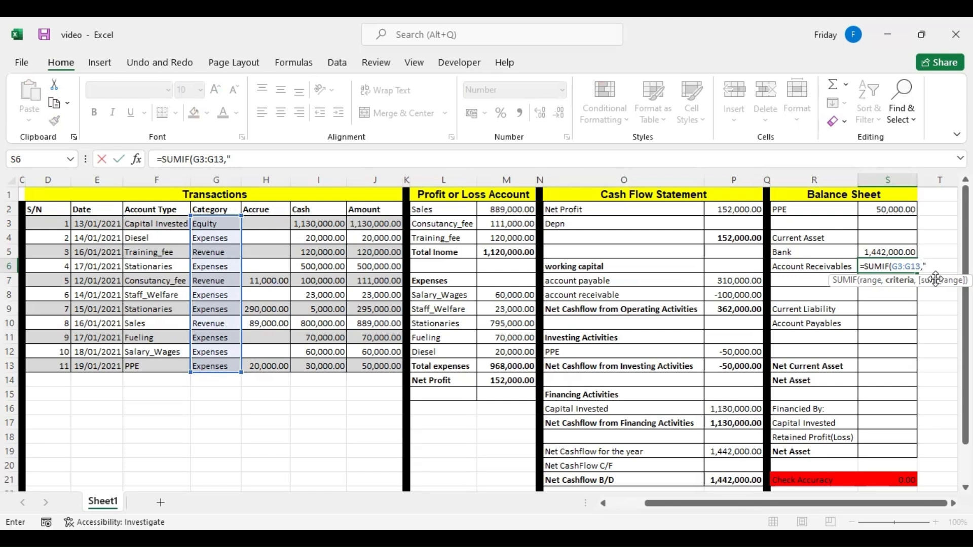
type("Revenue")
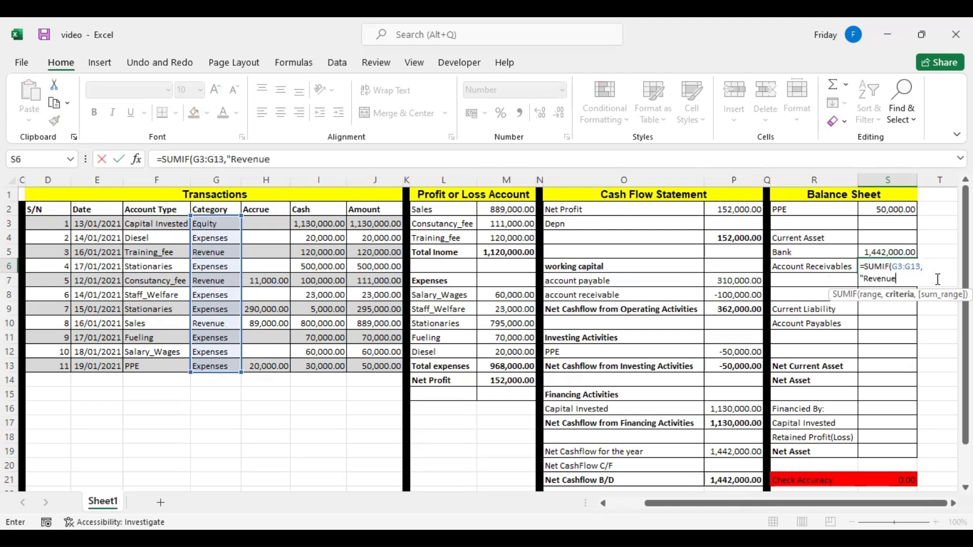
type("\",")
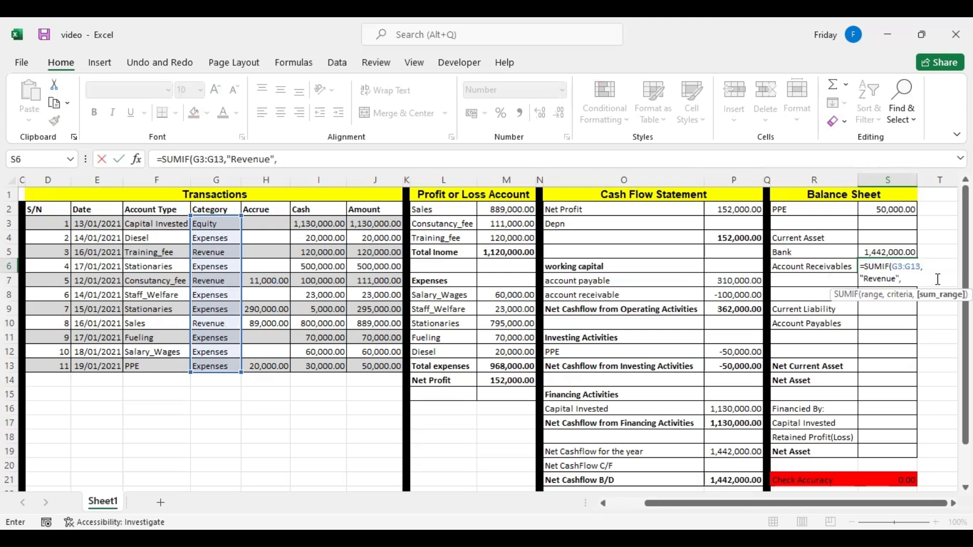
left_click(268, 225)
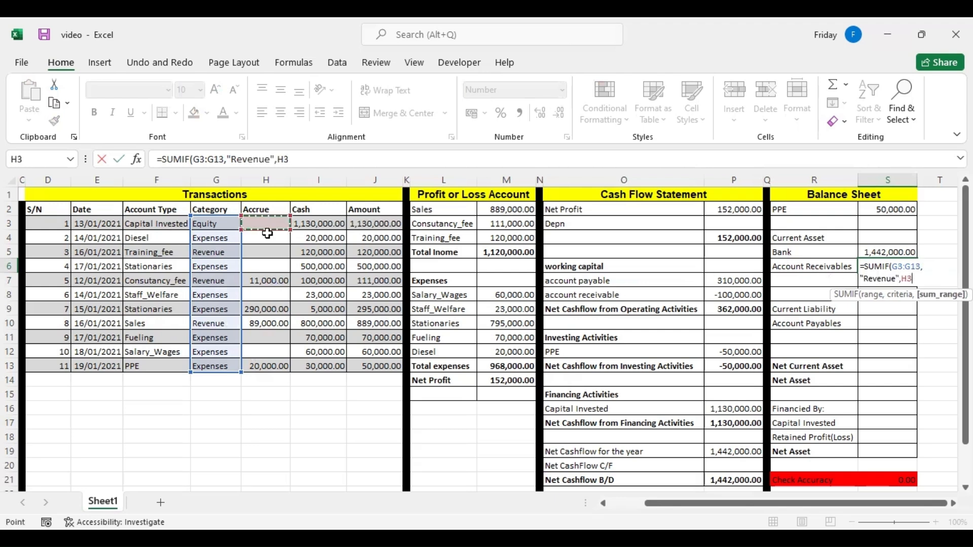
left_click(273, 361, "shift")
key("Return")
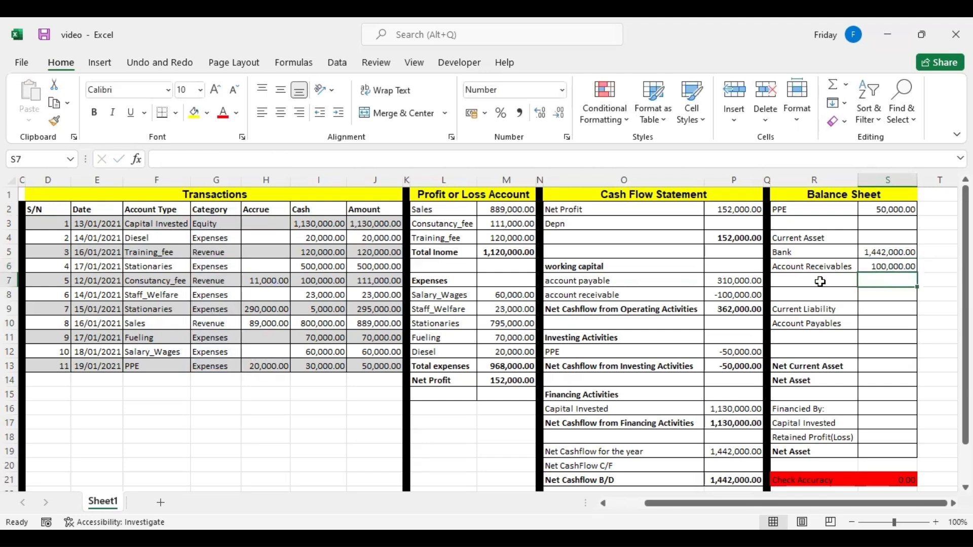
left_click(877, 265)
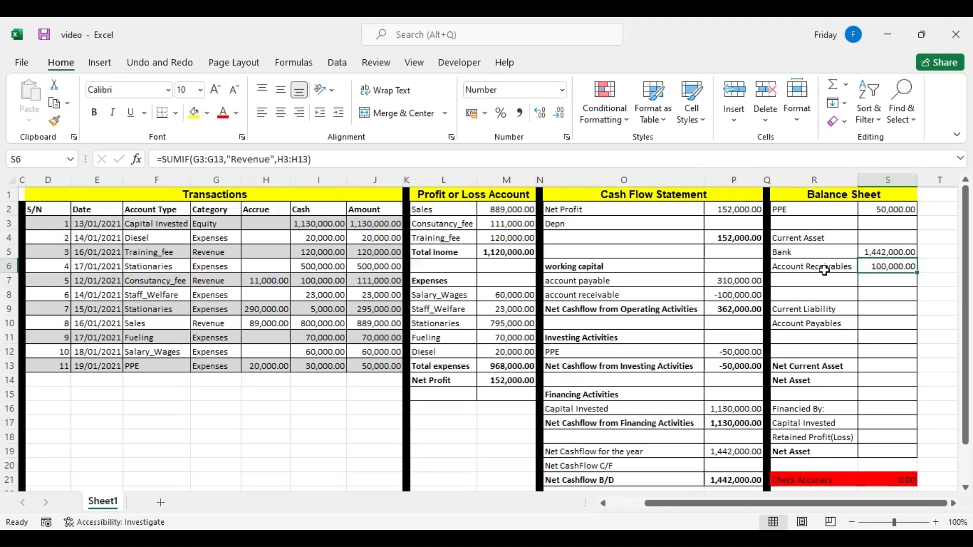
Total the current assets in S7 with a SUM of Bank and Account Receivables, S5:S6.
left_click(882, 283)
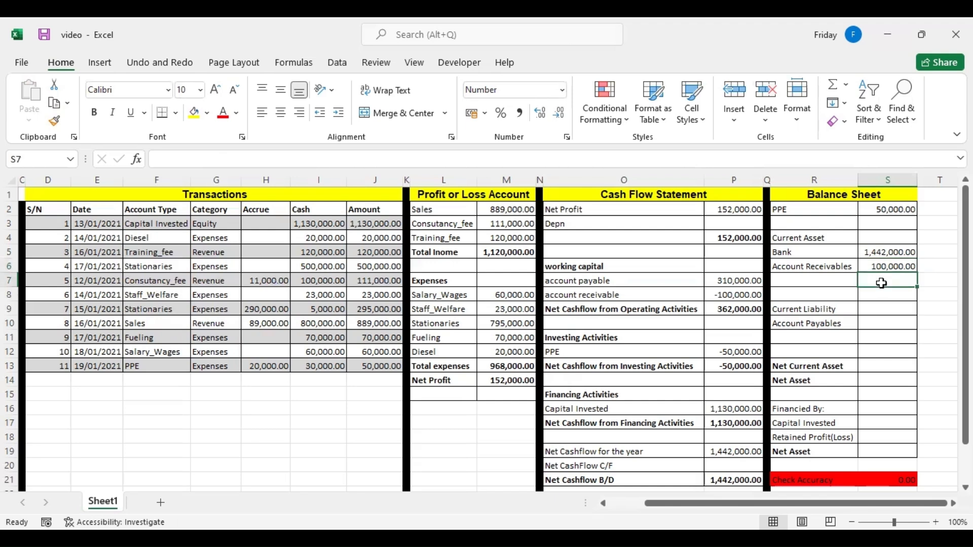
type("=")
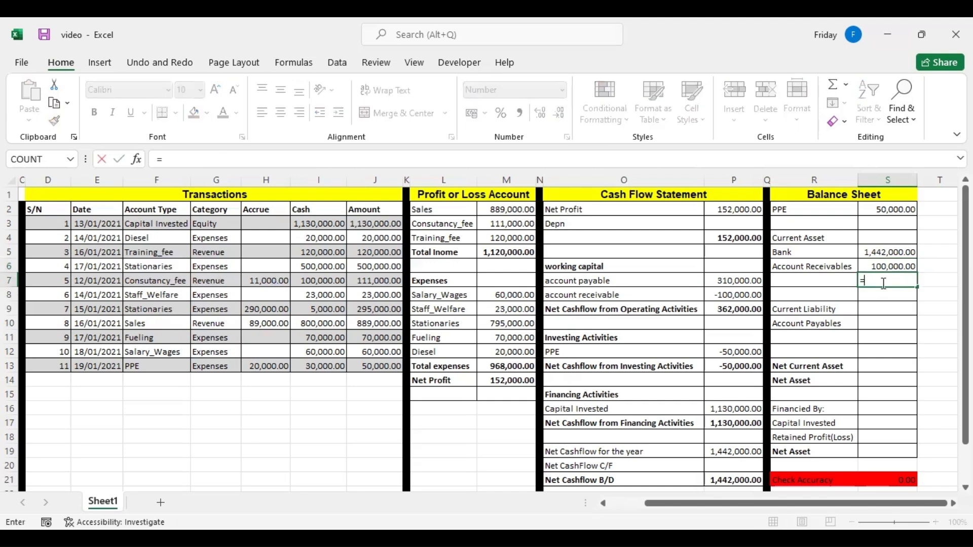
type("sum")
key("Tab")
left_click(884, 259)
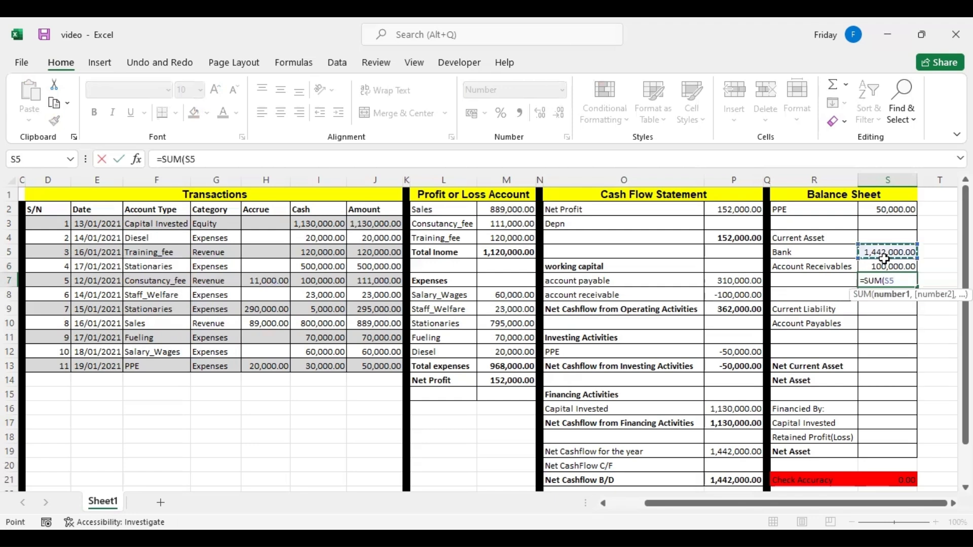
left_click_drag(884, 265, 884, 267)
key("Return")
left_click(881, 279)
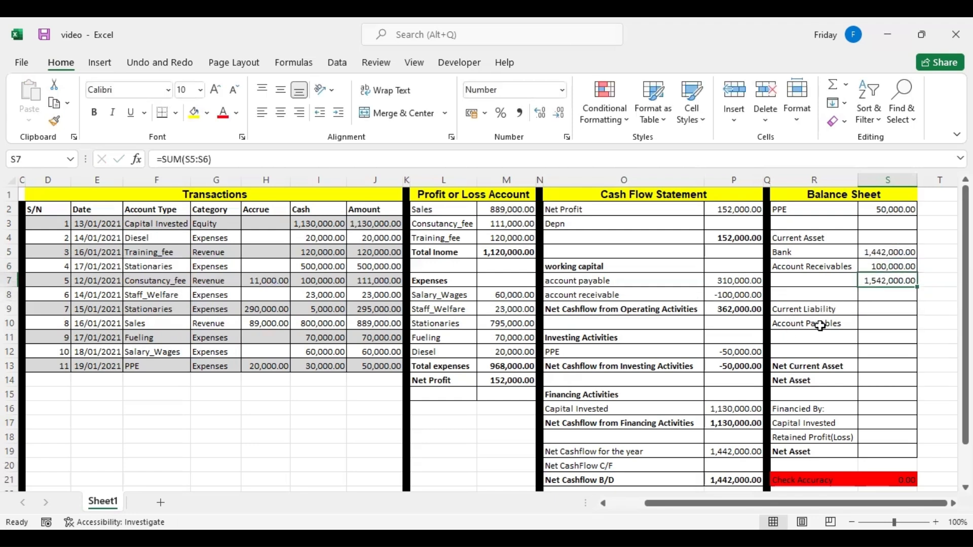
Calculate Account Payables in S10 with a SUMIF over categories G3:G13, criterion "Expenses" and accrued amounts H3:H13.
left_click(863, 324)
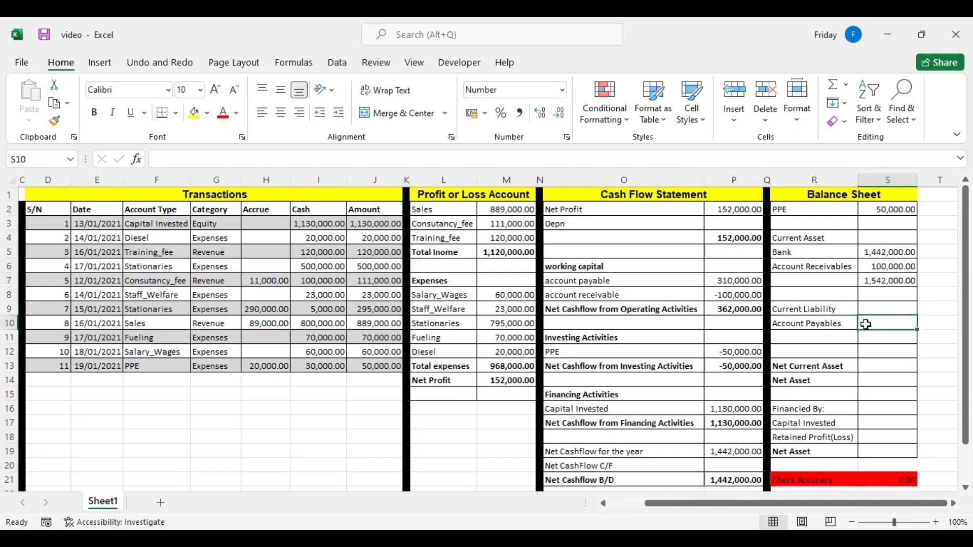
type("=")
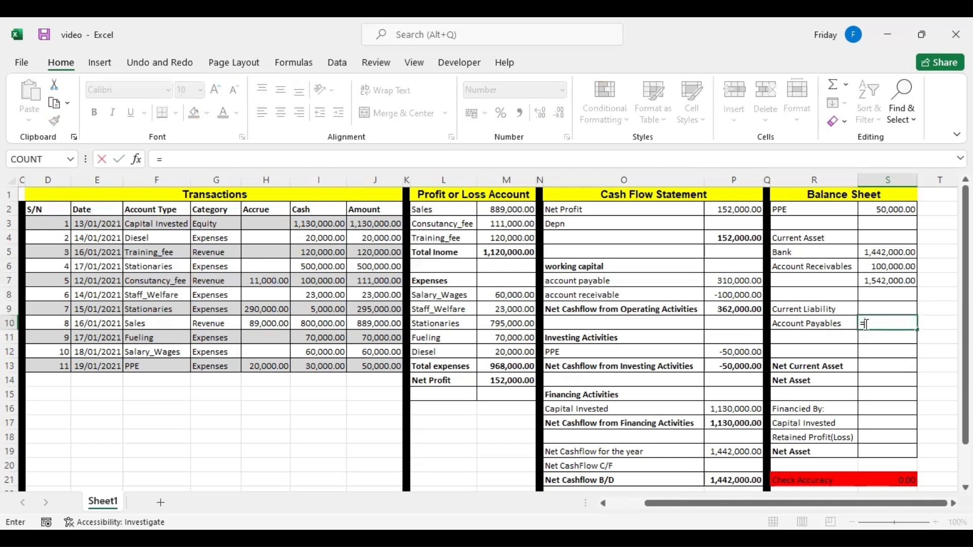
type("sumi")
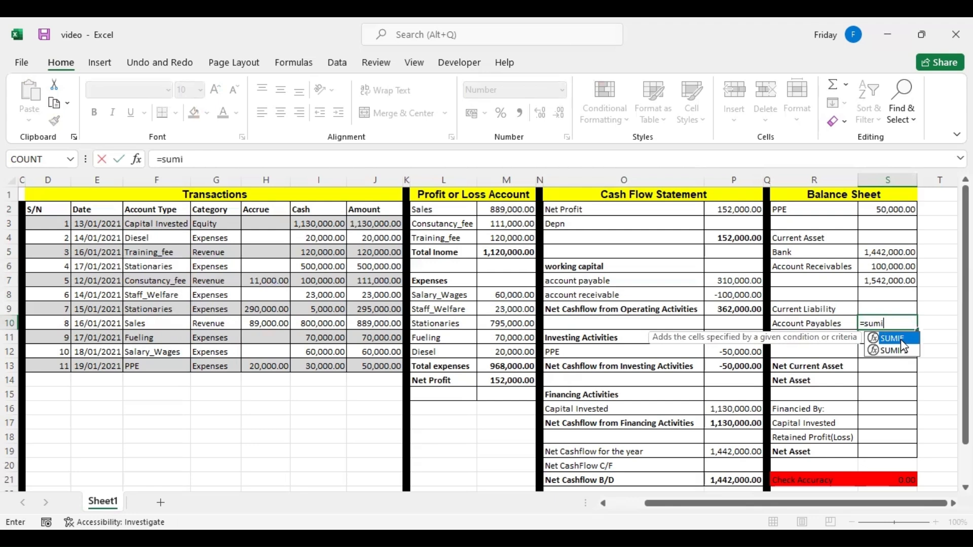
double_click(901, 339)
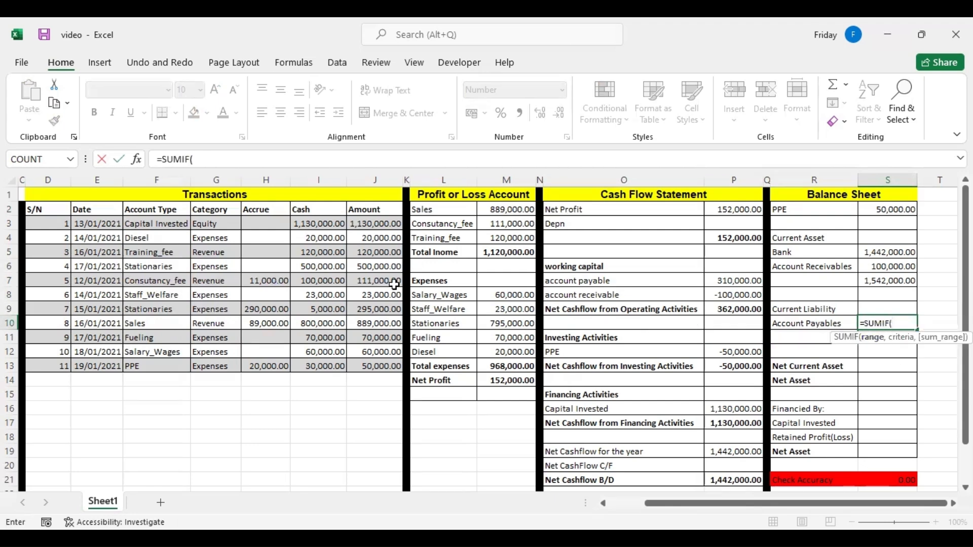
left_click(205, 224)
left_click_drag(207, 354, 208, 360)
type(",")
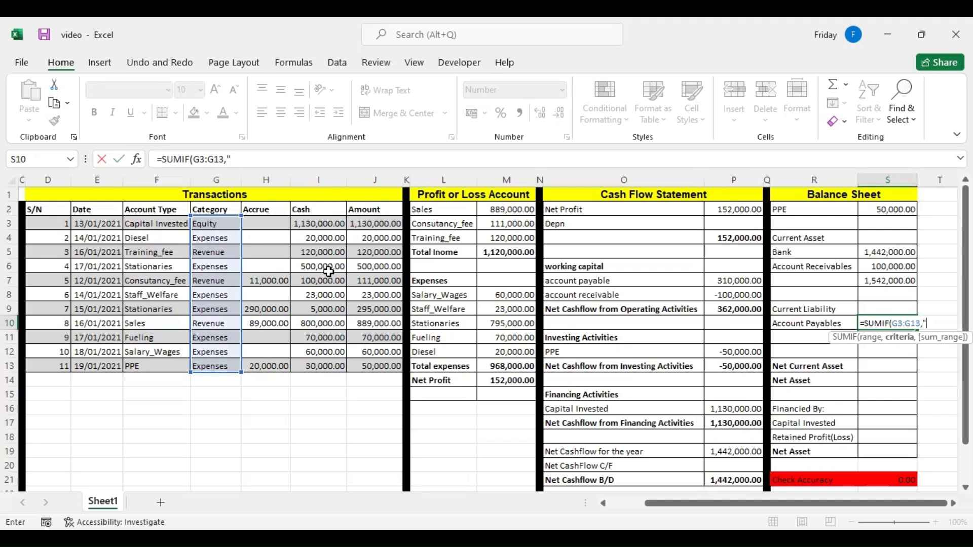
type("\"Expenses")
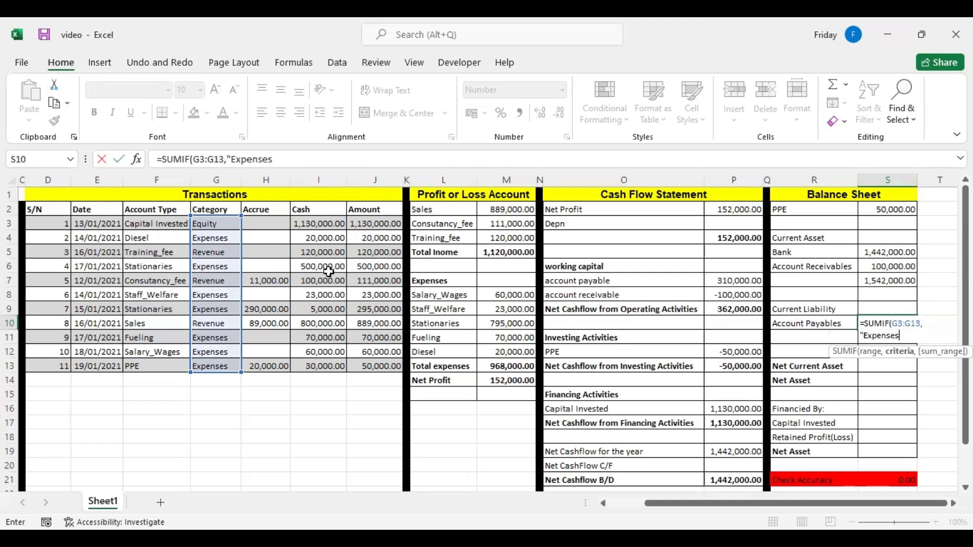
type("\",")
left_click(267, 228)
left_click(264, 359, "shift")
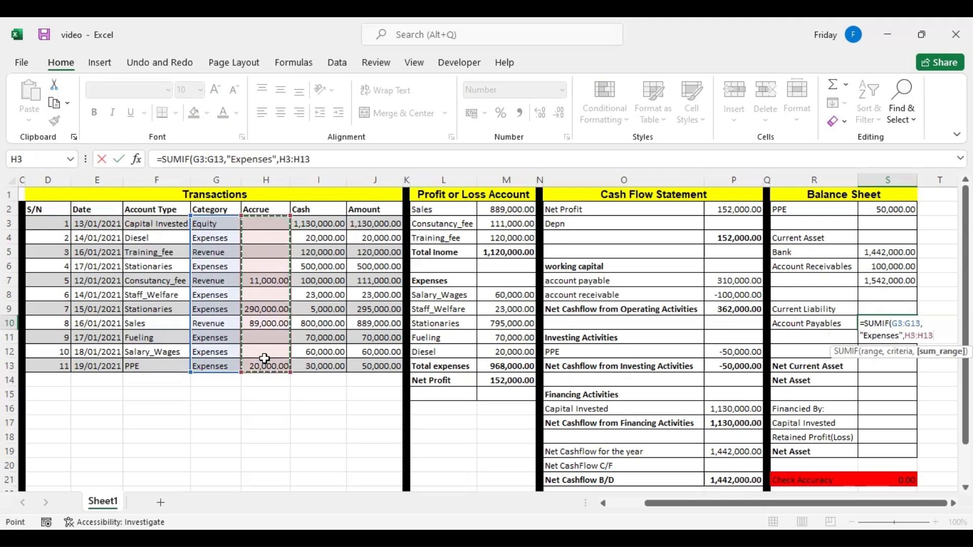
key("Return")
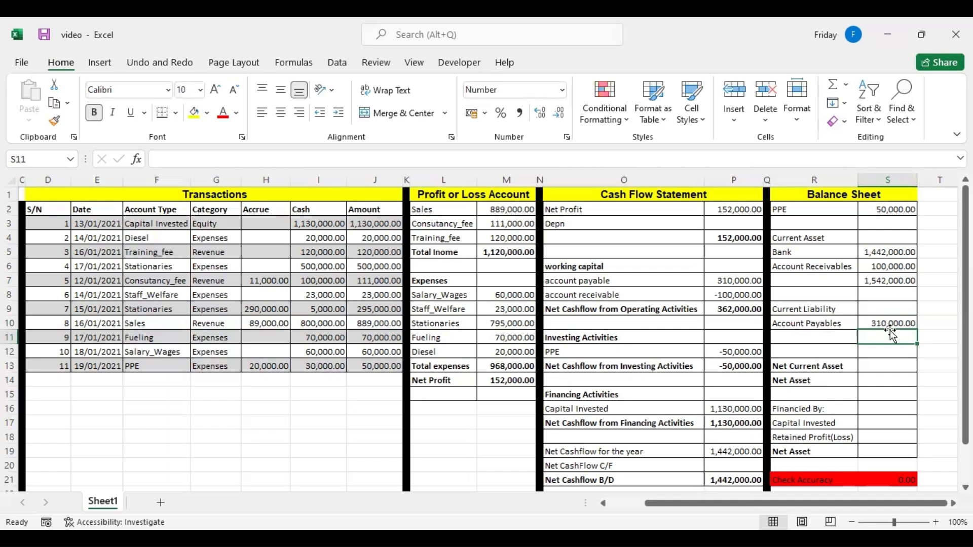
Set the current liability total in S11 equal to the Account Payables amount in S10.
type("=")
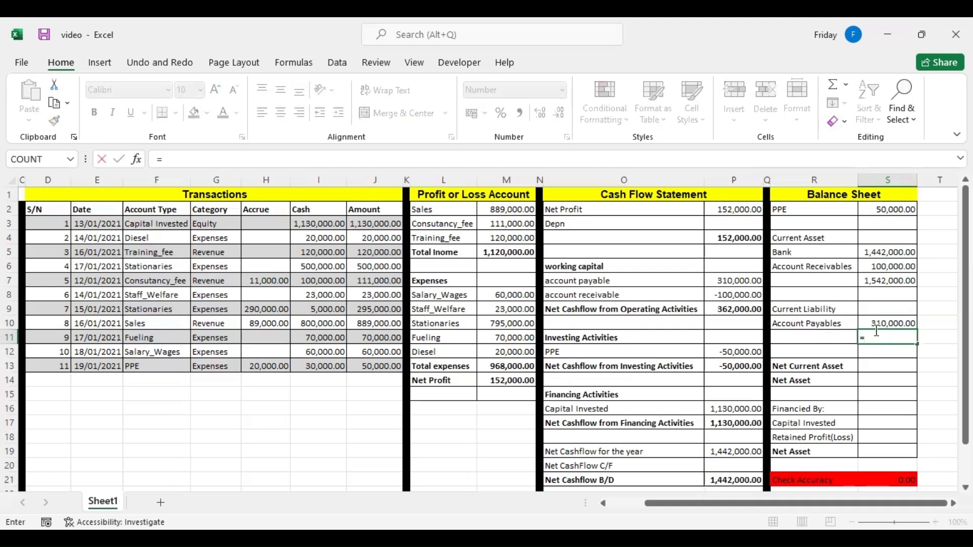
left_click(876, 324)
key("Return")
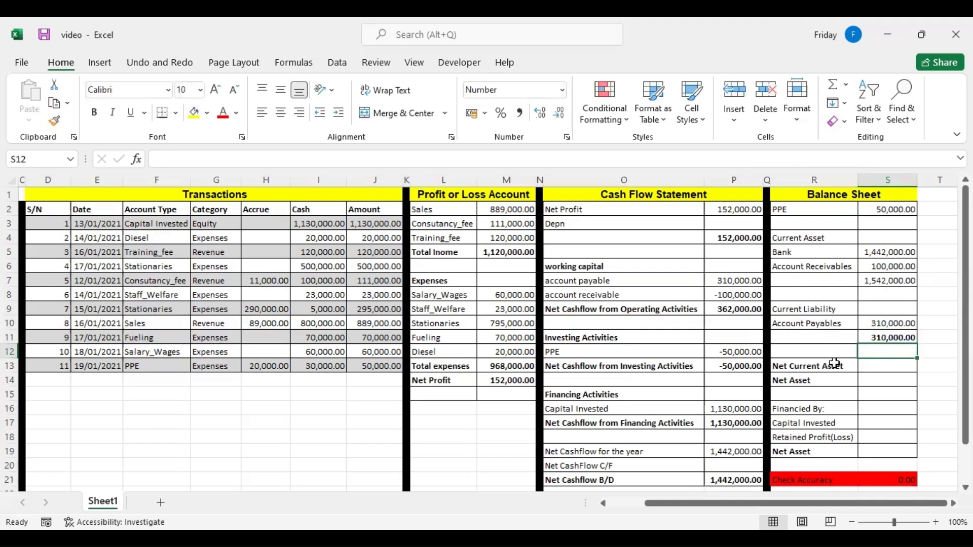
Calculate Net Current Asset in S13 by subtracting total current liabilities from total current assets, =S7-S11.
left_click(874, 369)
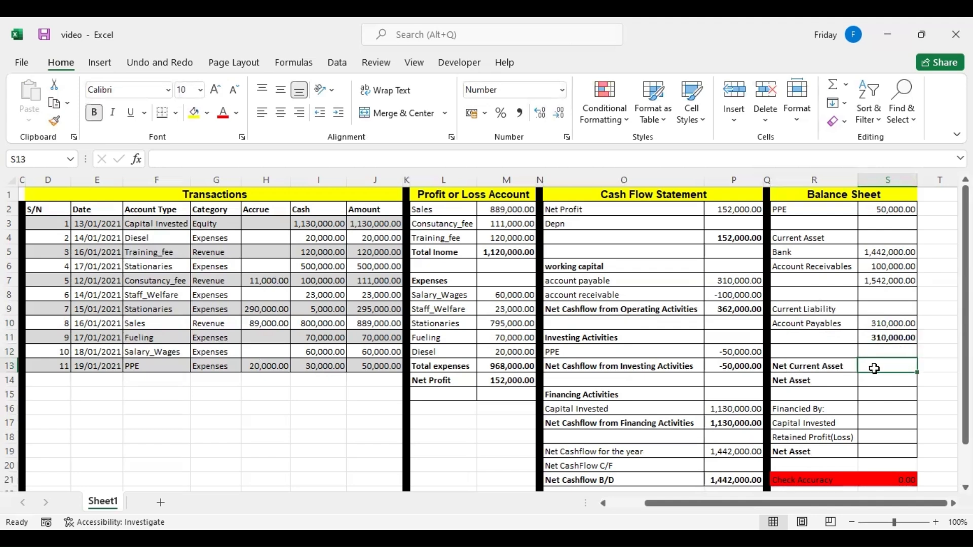
type("=")
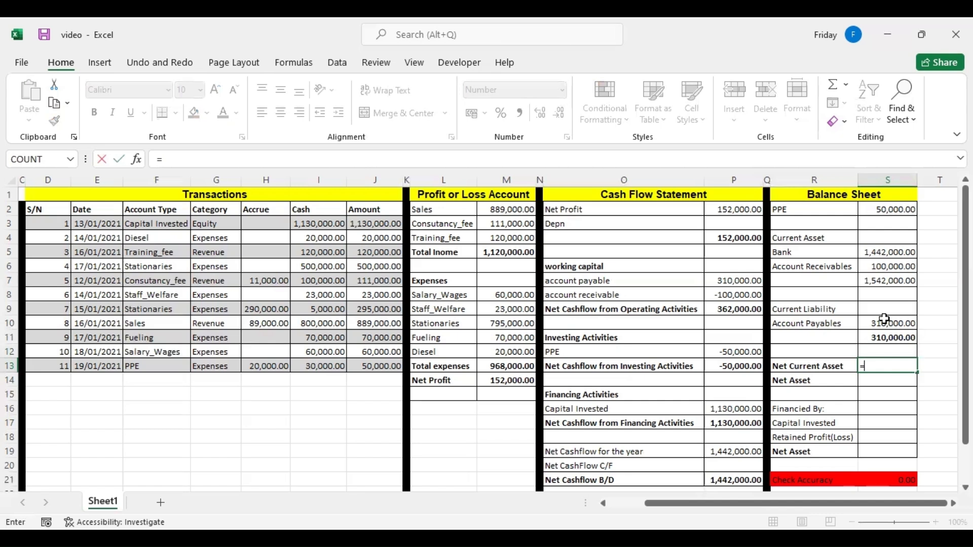
left_click(879, 282)
type("-")
left_click(884, 336)
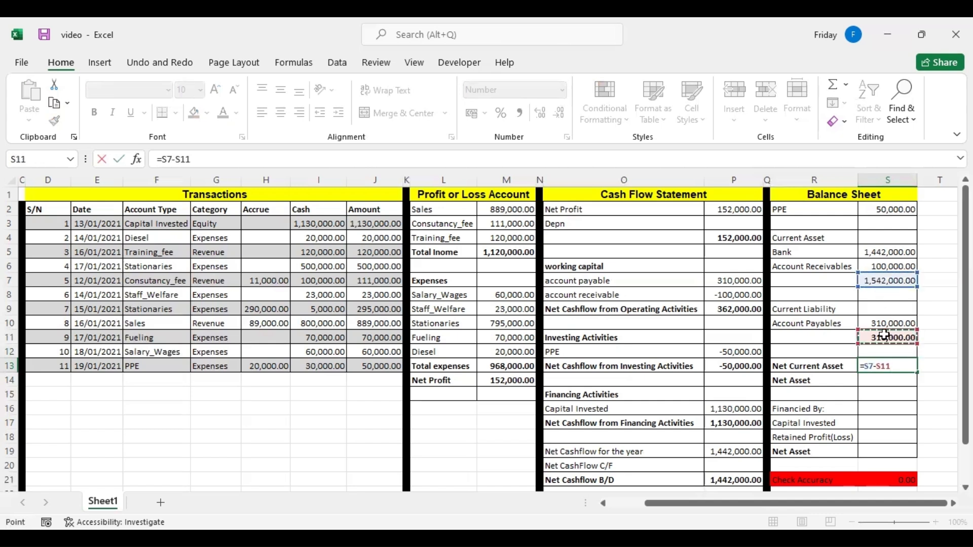
key("Return")
left_click(875, 365)
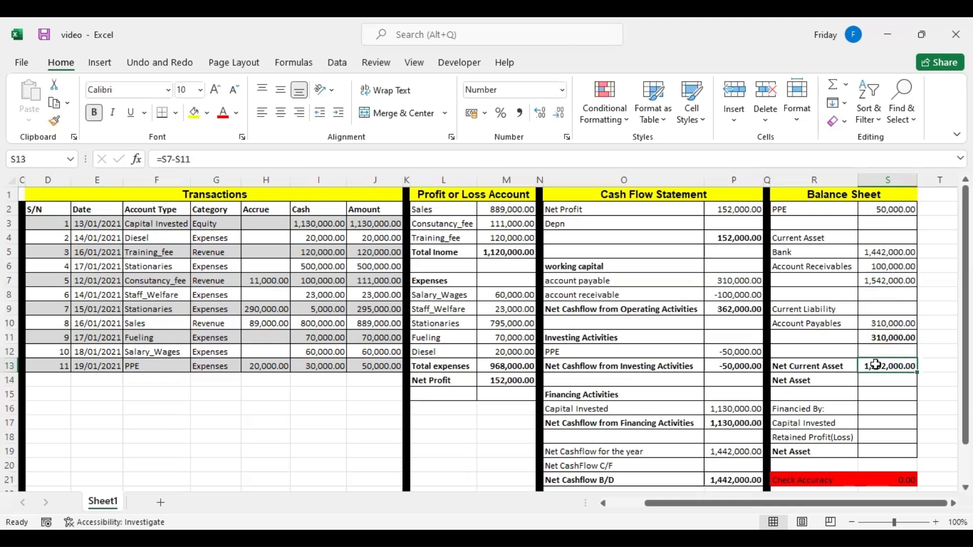
Calculate Net Asset in S14 by adding PPE and Net Current Asset, =S2+S13.
left_click(881, 379)
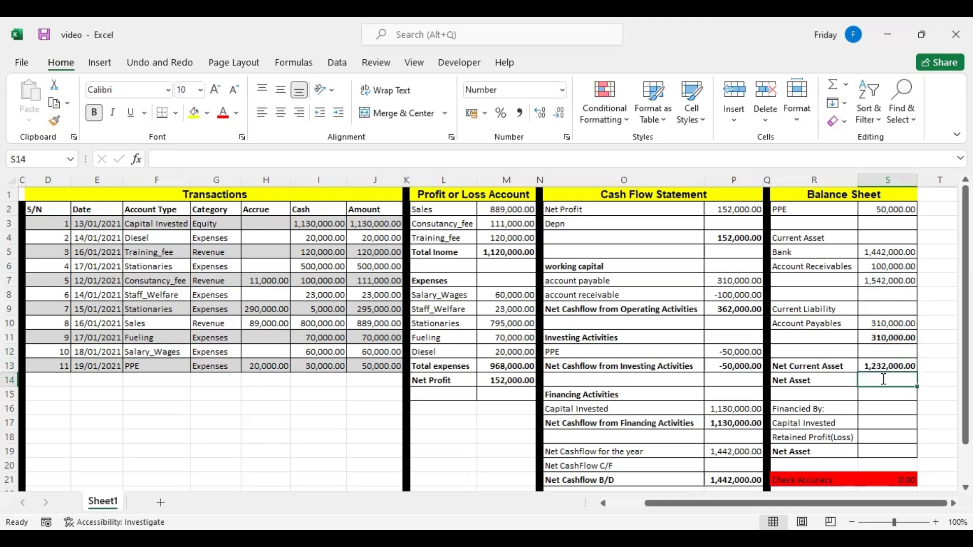
type("=")
left_click(888, 209)
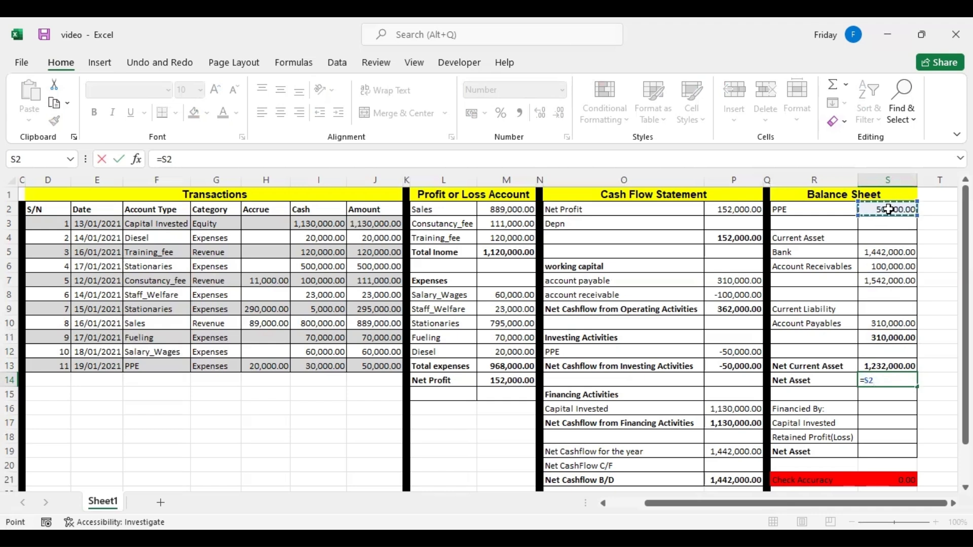
type("+")
left_click(881, 364)
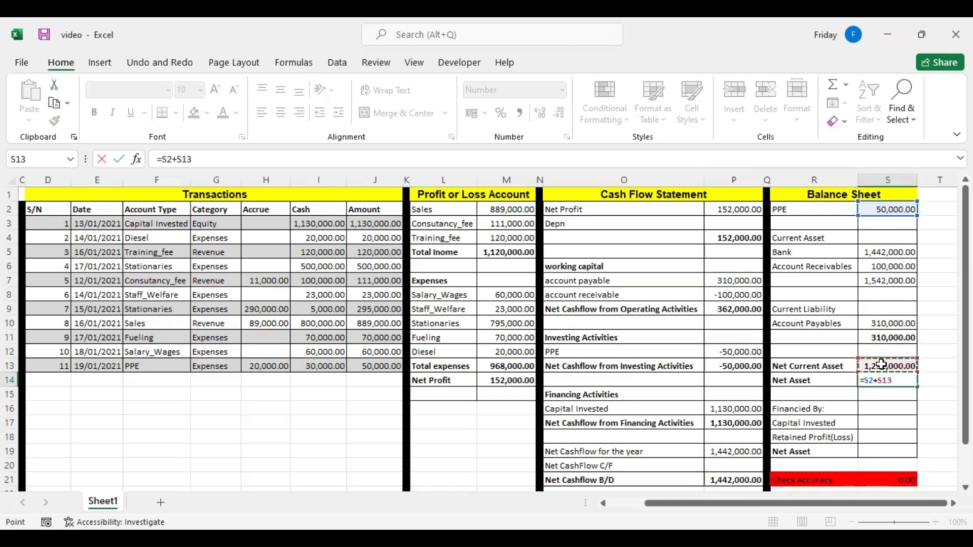
key("Return")
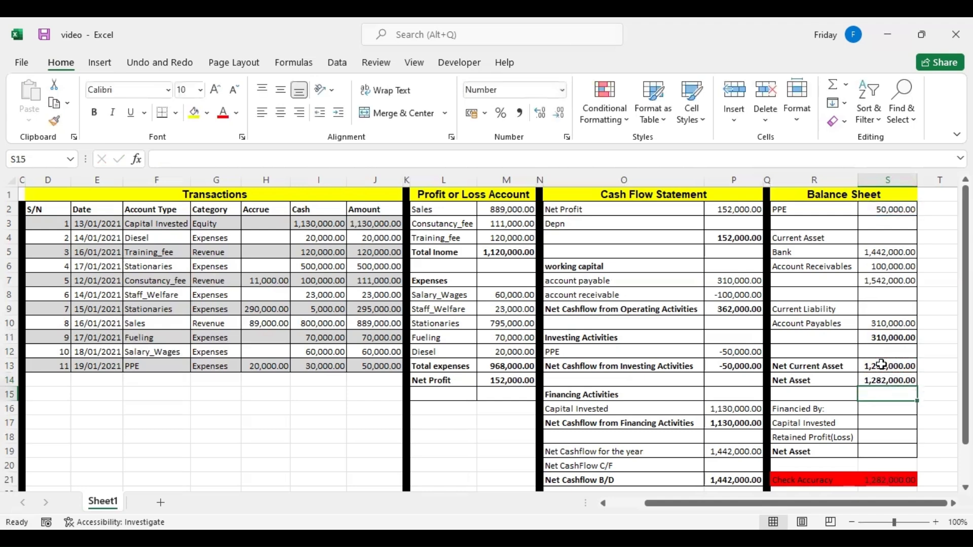
left_click(885, 379)
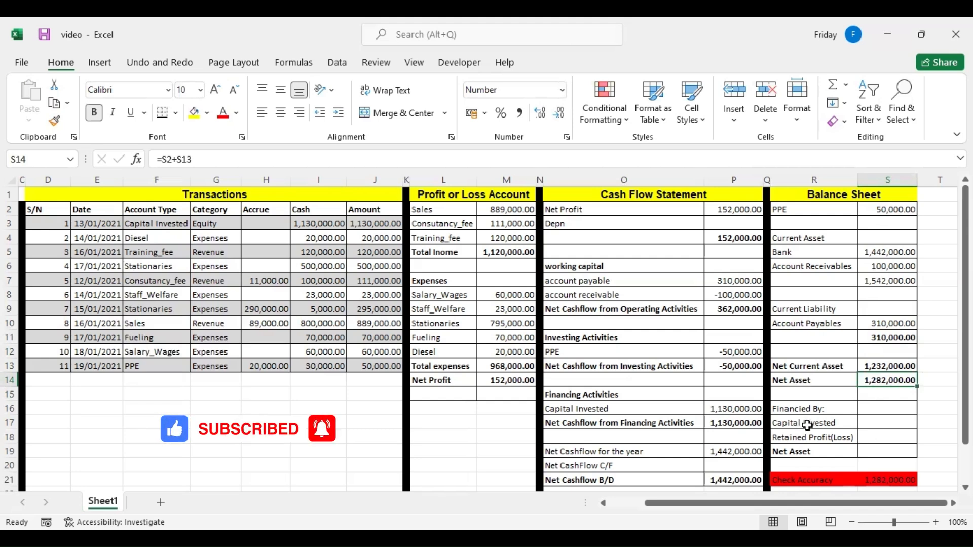
Link Retained Profit(Loss) in S18 to the Net Profit in M14 of the profit or loss account.
left_click(869, 433)
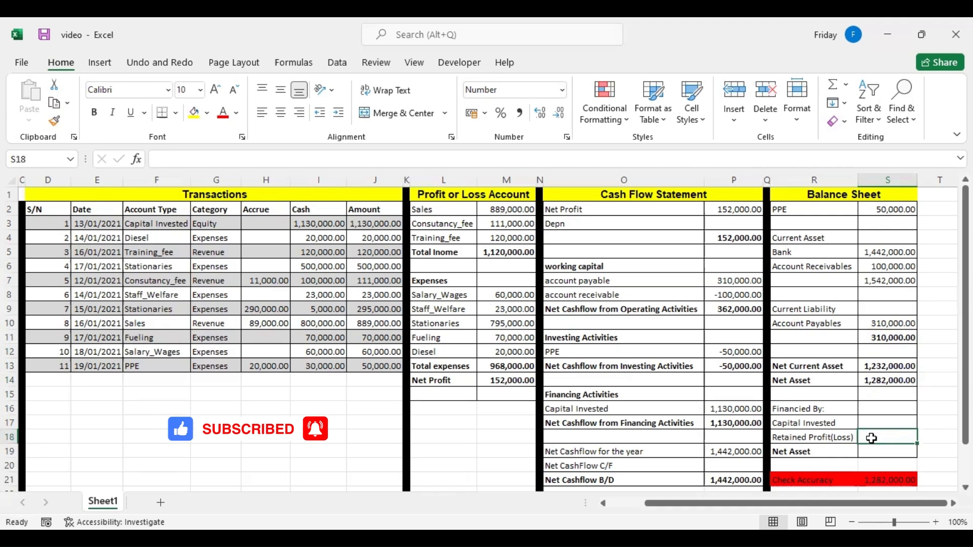
type("=")
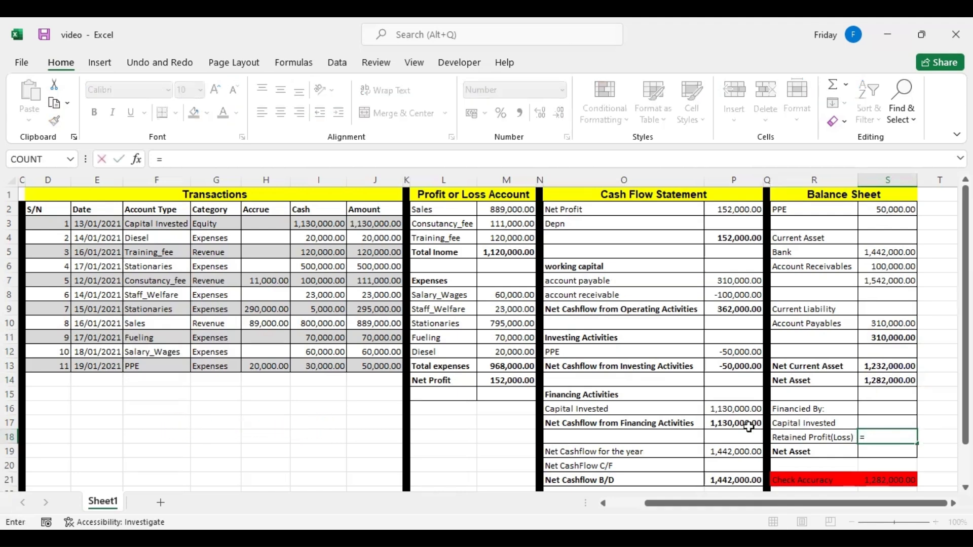
left_click(512, 381)
key("Return")
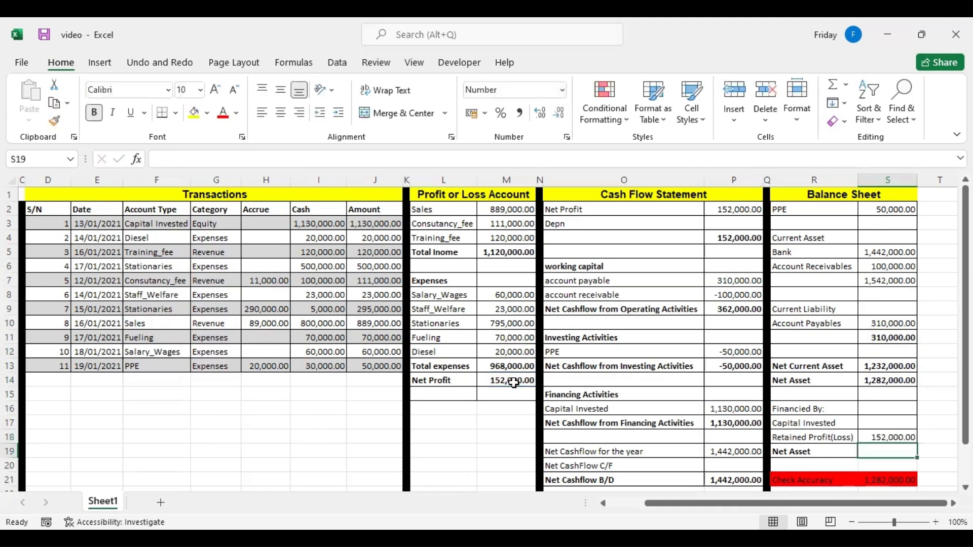
Calculate Capital Invested in S17 with a SUMIF over account types F3:F13, criterion R17, summing the Amount column from J3.
left_click(874, 422)
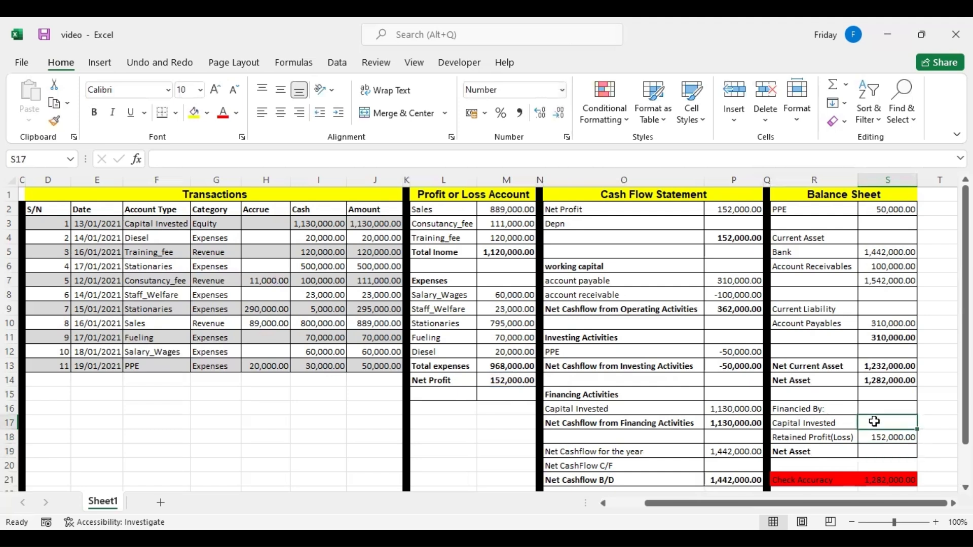
type("=")
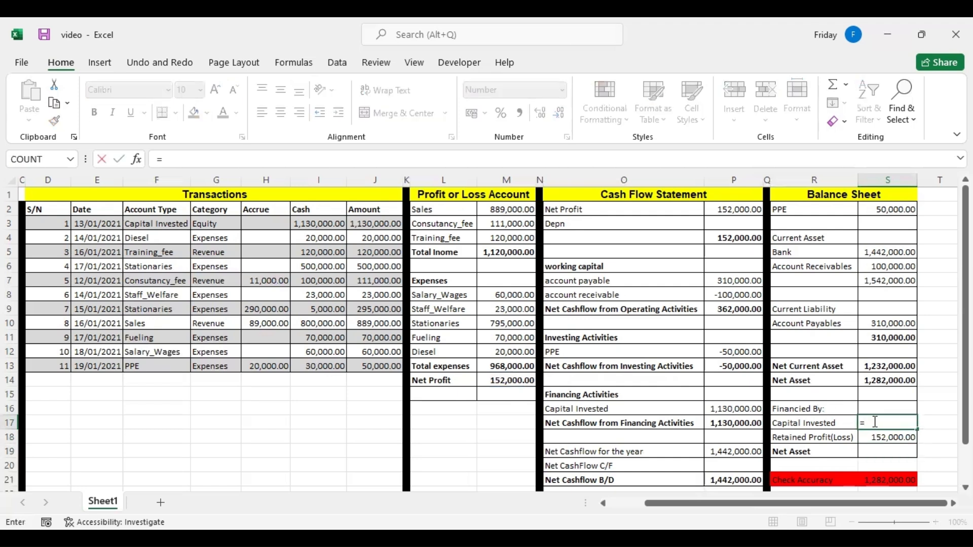
type("sumif")
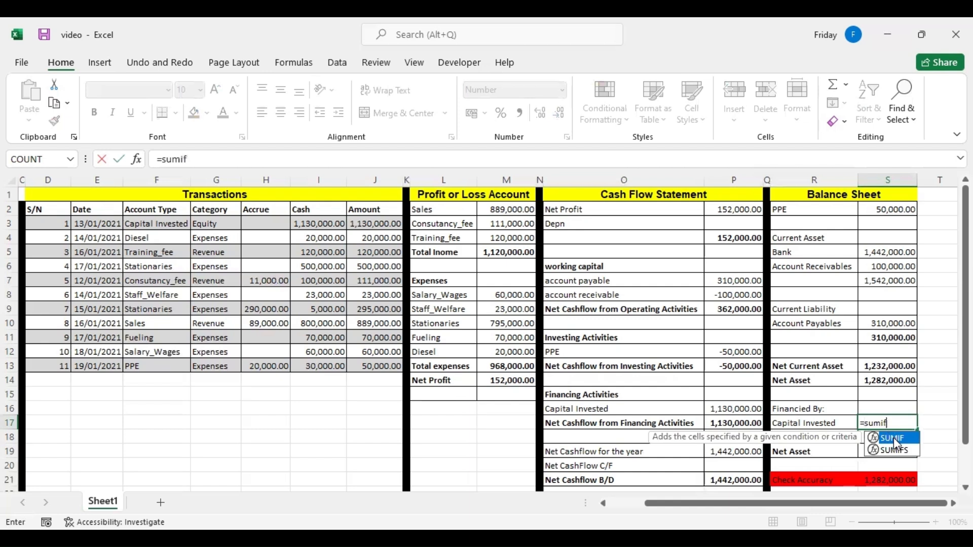
key("Tab")
left_click(155, 223)
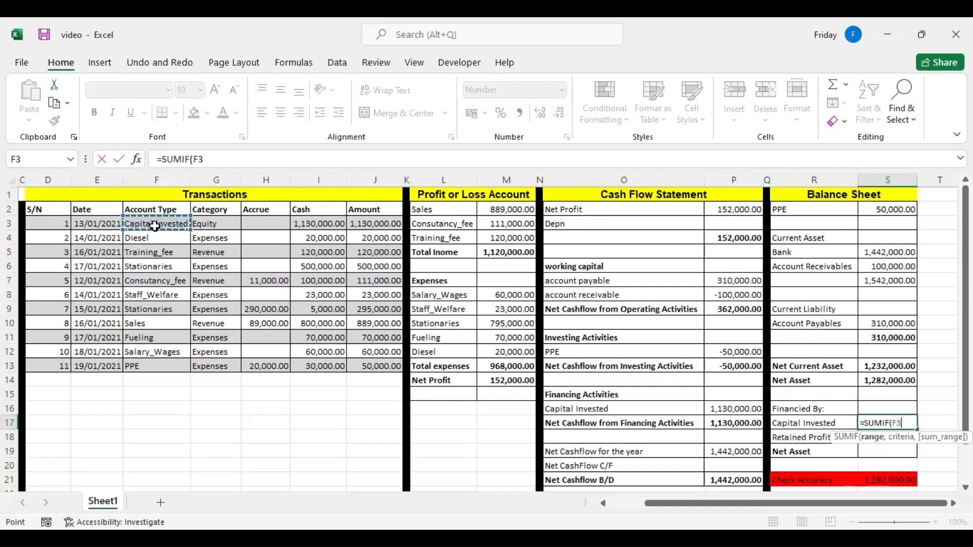
left_click(149, 361, "shift")
type(",")
left_click(796, 421)
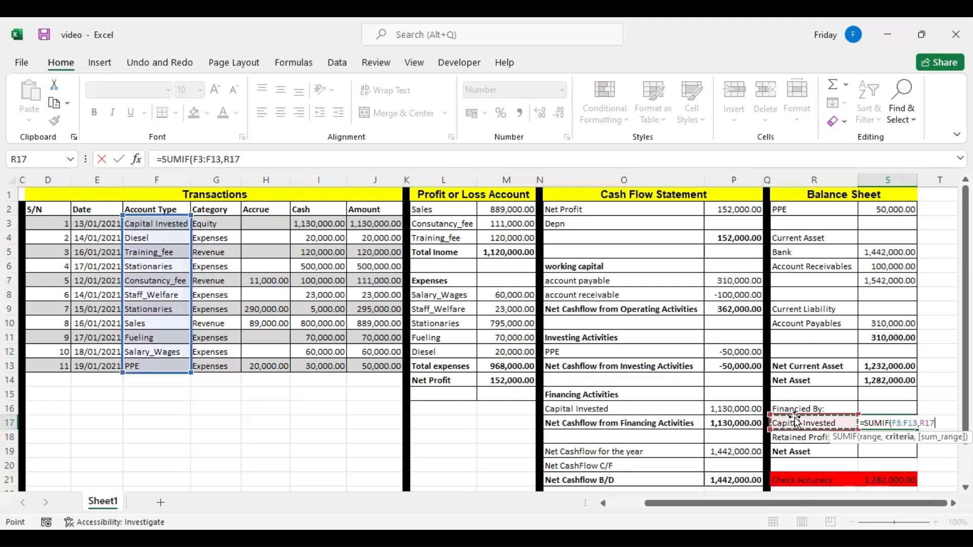
type(",")
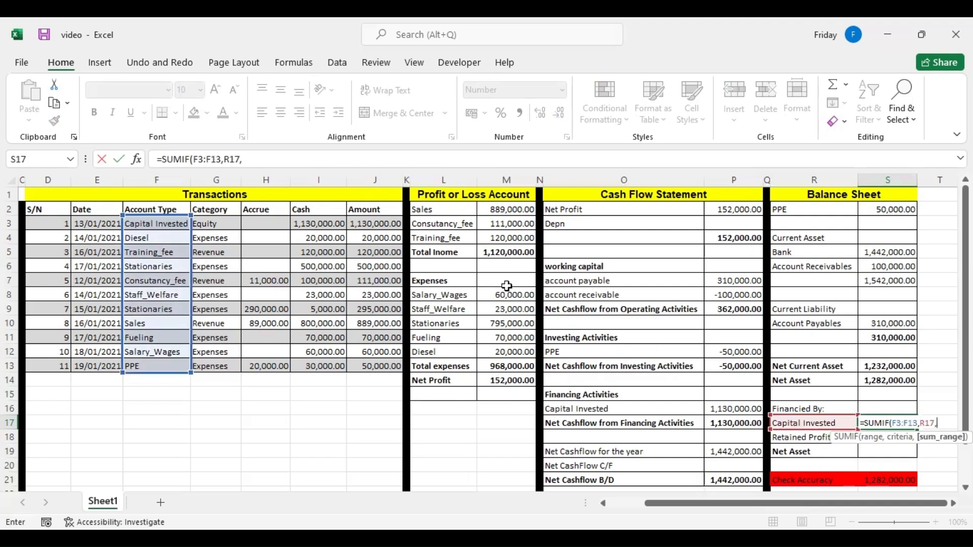
left_click(361, 224)
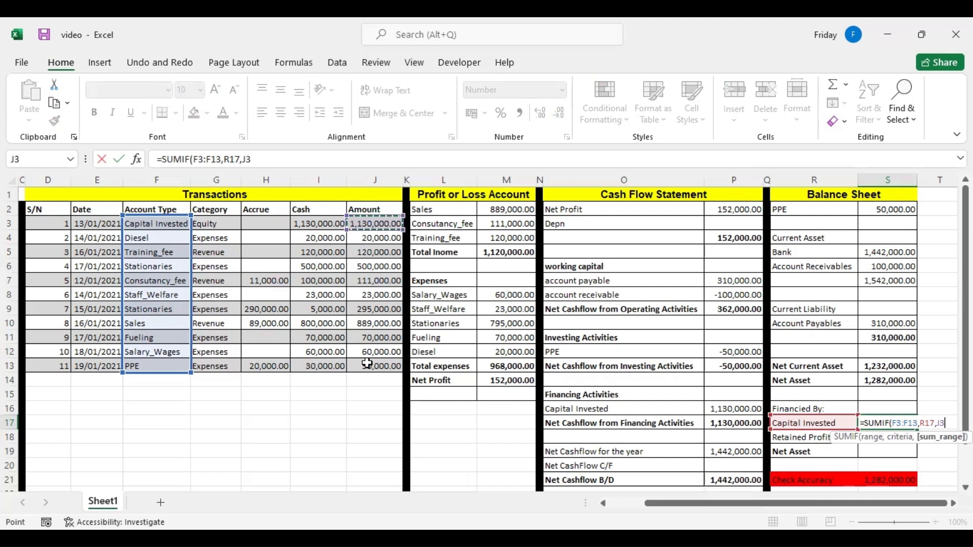
key("Return")
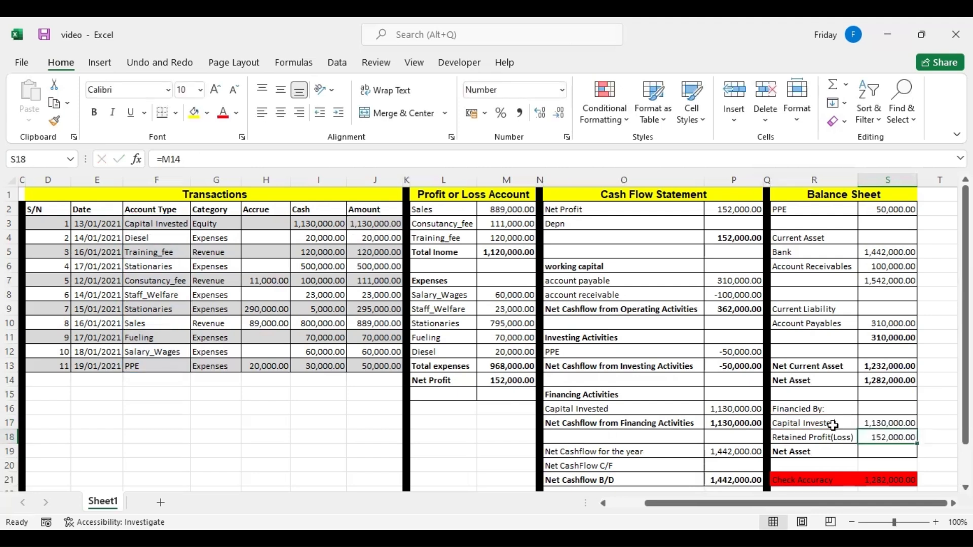
Total the financing section's Net Asset in S19 with a SUM of Capital Invested and Retained Profit(Loss), S17:S18.
left_click(885, 452)
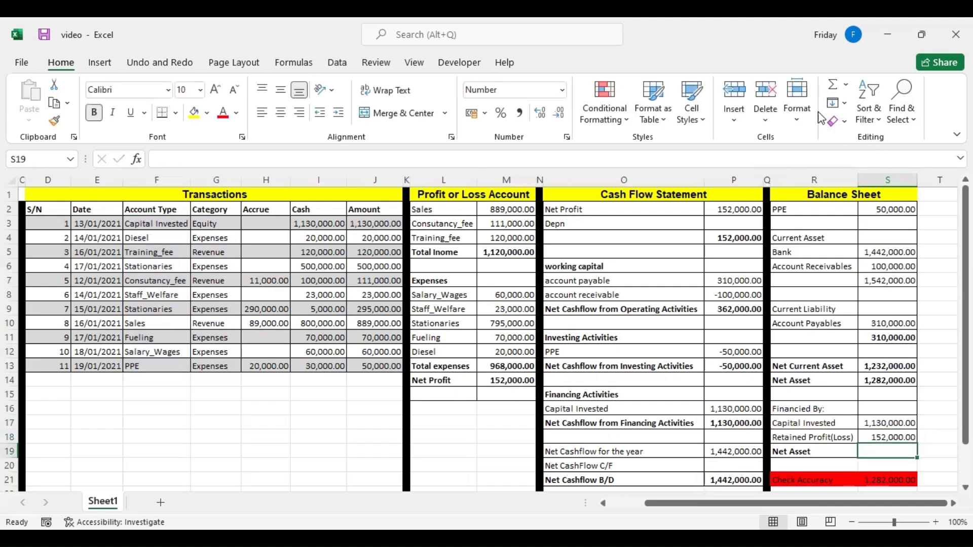
left_click(834, 87)
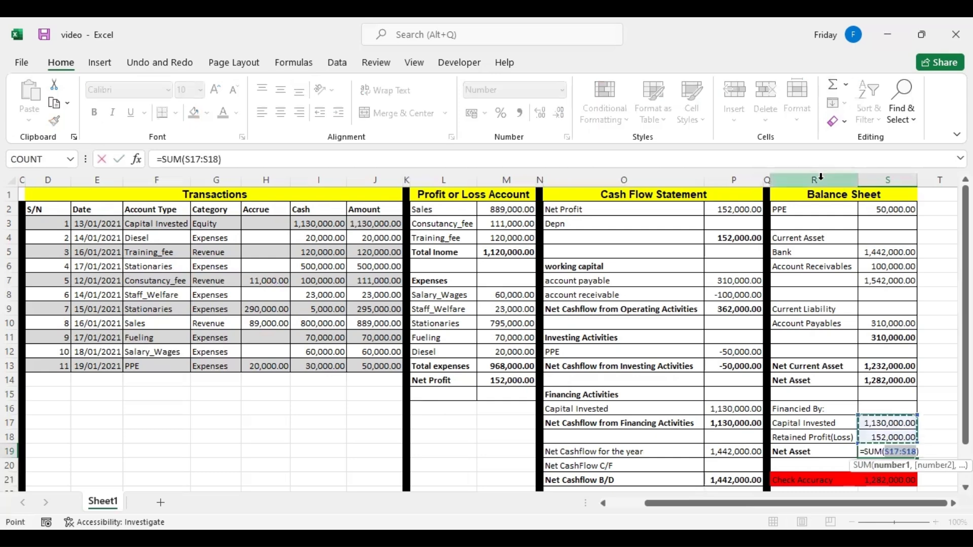
key("Return")
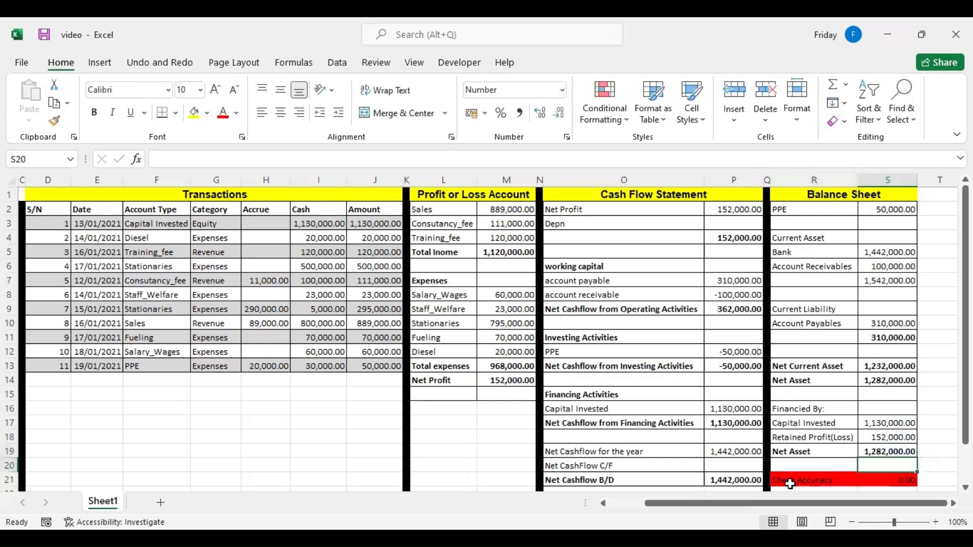
Inspect the Check Accuracy formula in S21 and the cells it compares.
double_click(888, 480)
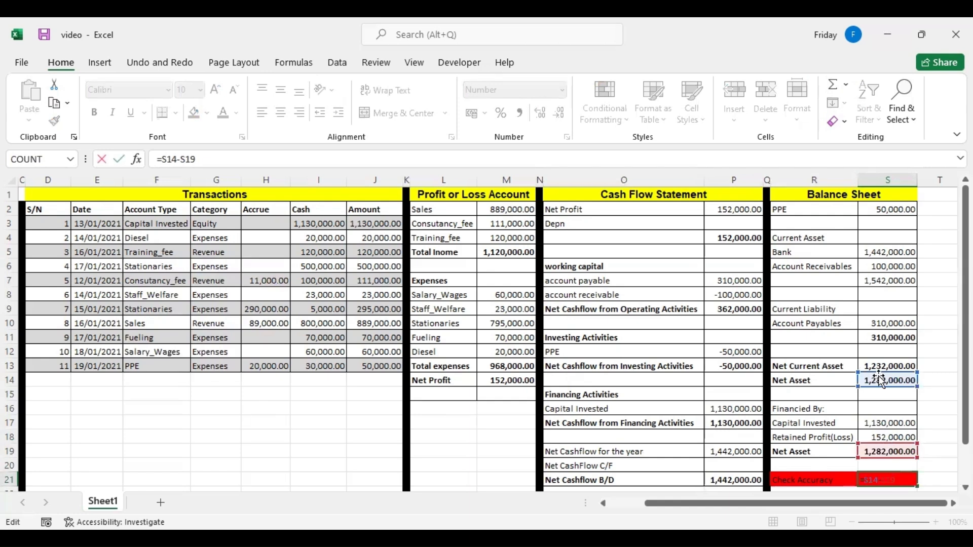
left_click(933, 465)
left_click(880, 481)
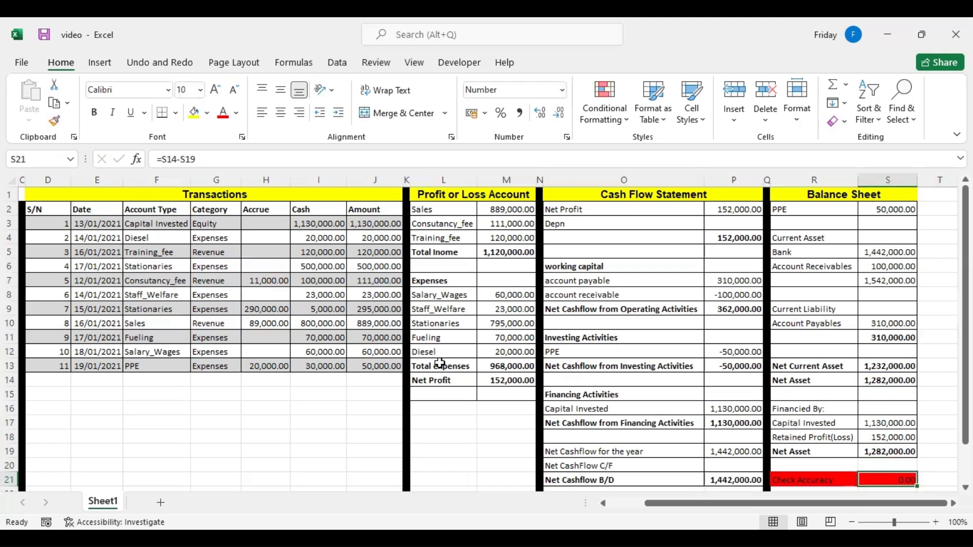
Insert cells above Total expenses in the profit or loss account and label the new expense line in L13 Depreciation.
left_click_drag(424, 364, 482, 363)
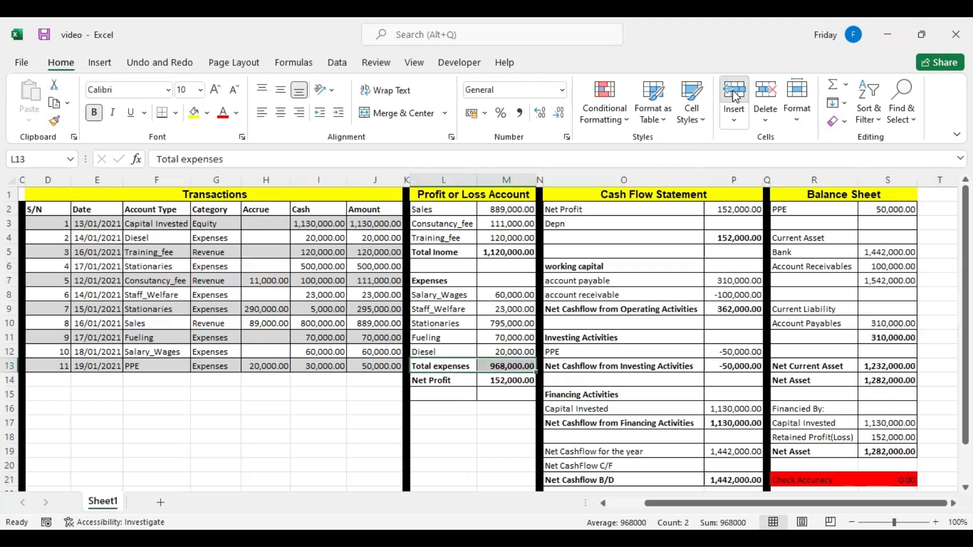
left_click(735, 97)
left_click(446, 362)
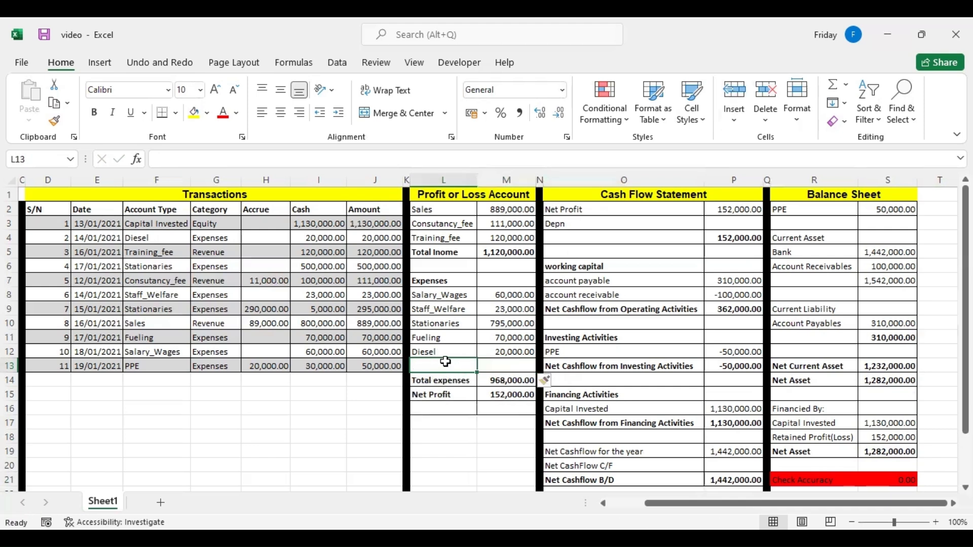
type("Depreciation")
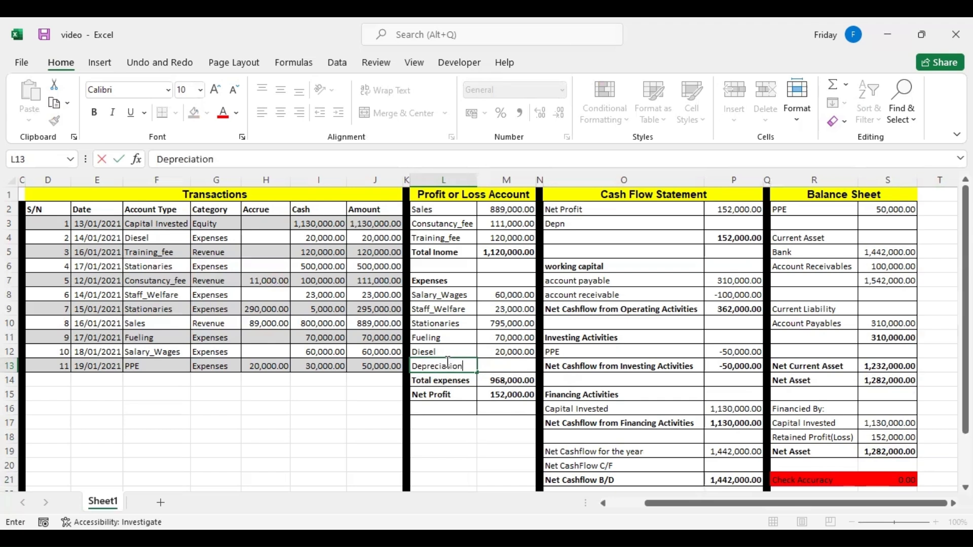
Enter 5000 as the Depreciation amount in M13.
left_click(487, 365)
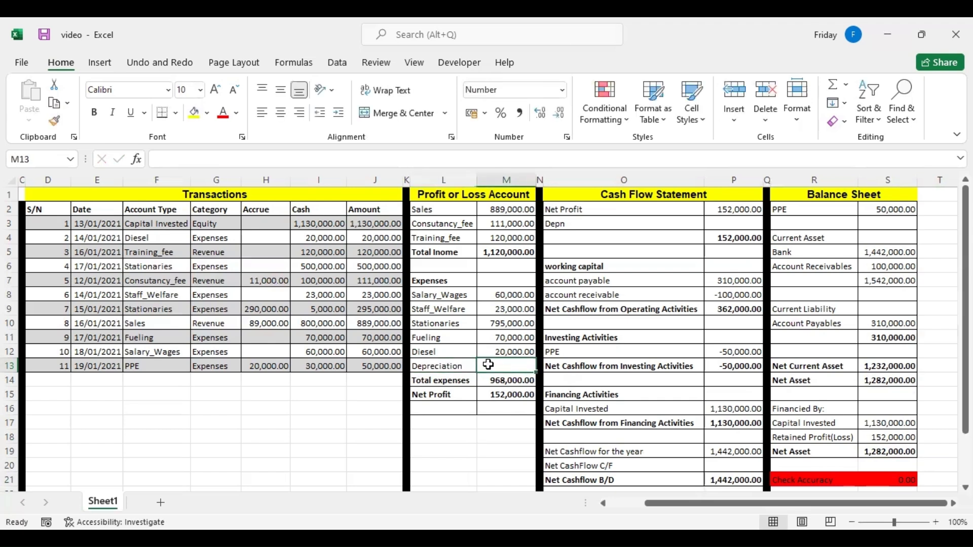
type("500")
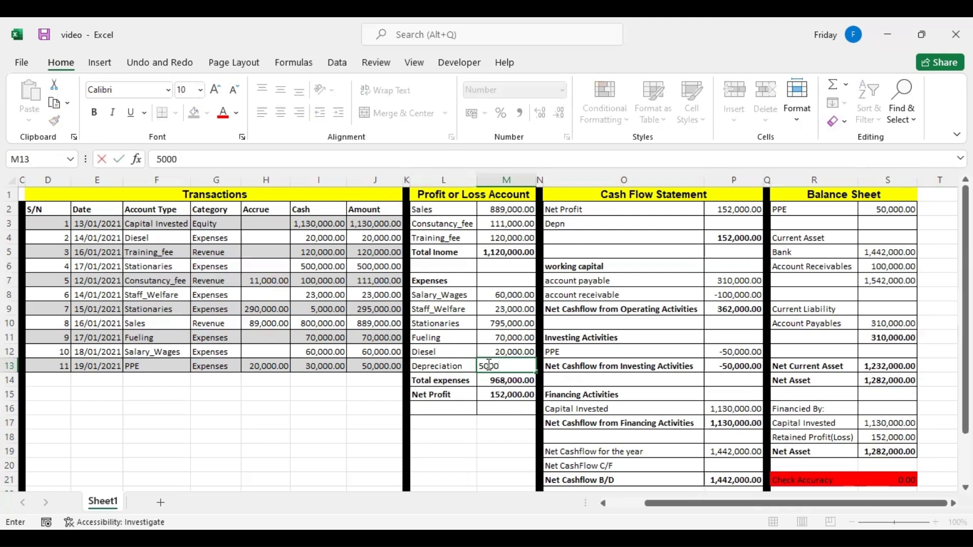
type("0")
key("Tab")
left_click(510, 365)
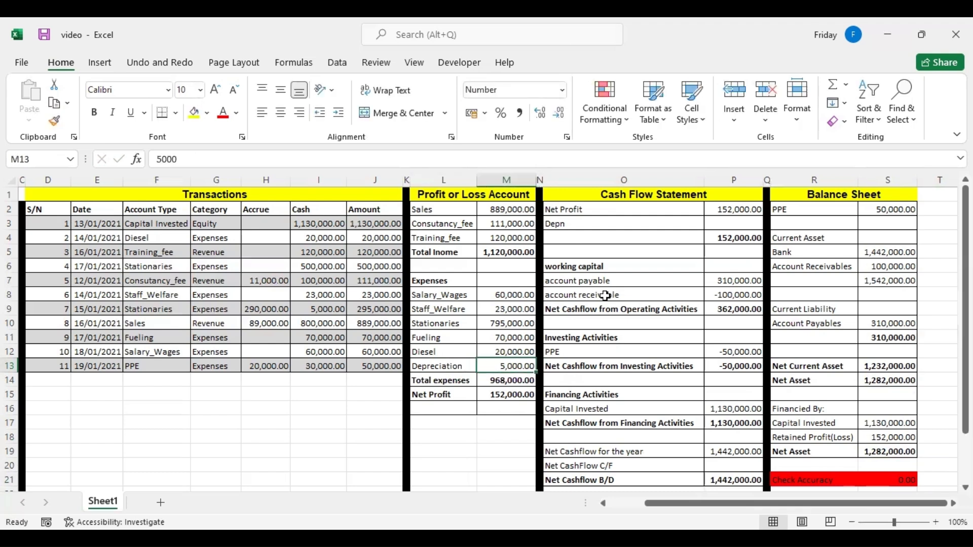
Extend the Total expenses SUM in M14 to cover M8:M13 so it includes the Depreciation line.
left_click(743, 223)
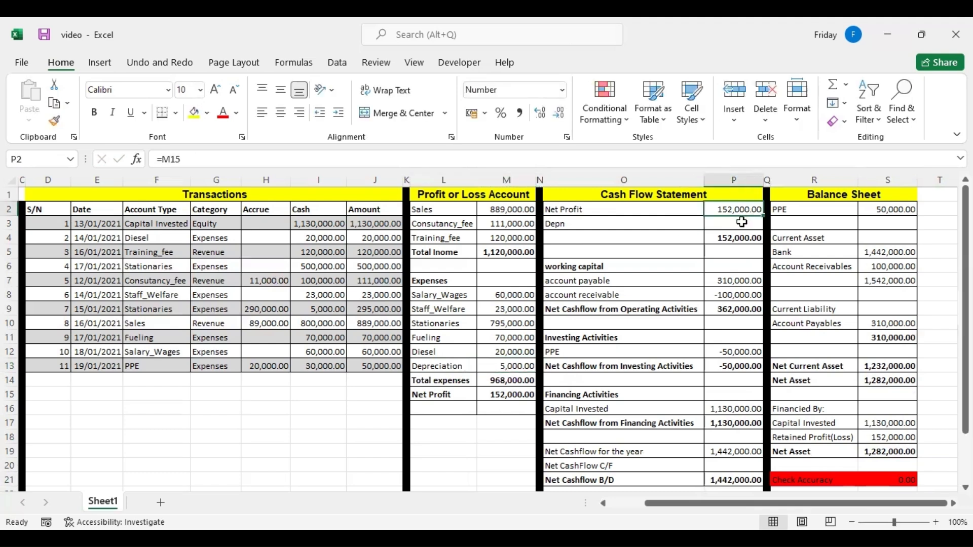
double_click(509, 381)
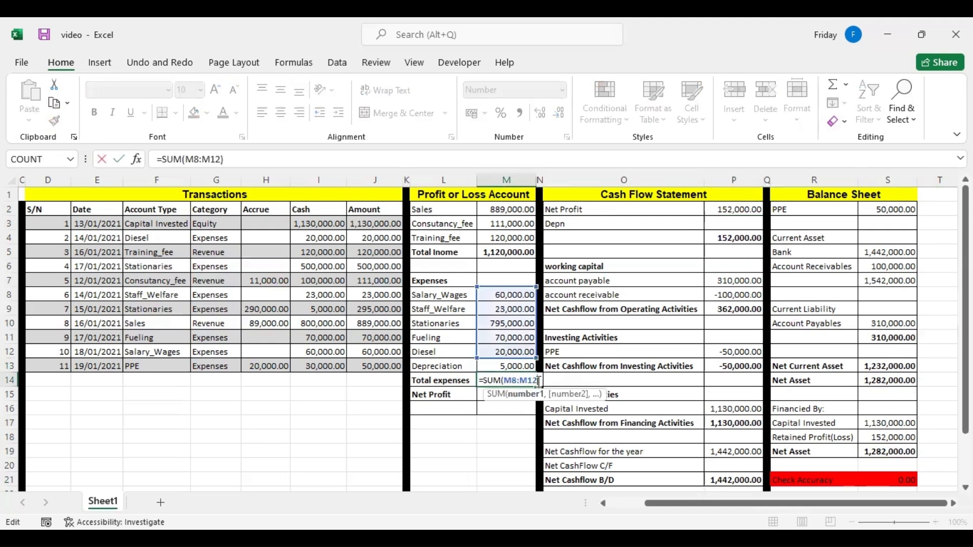
key("BackSpace")
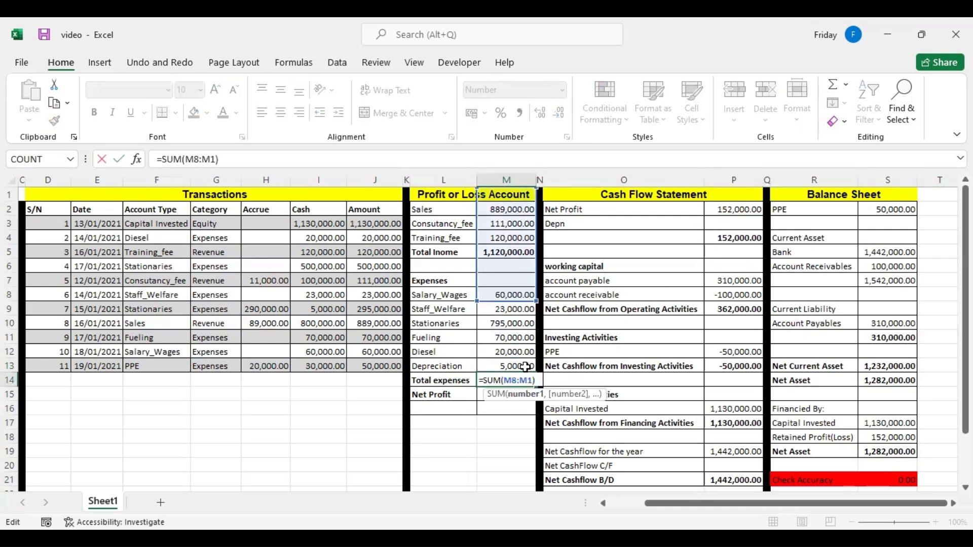
type("3")
key("Return")
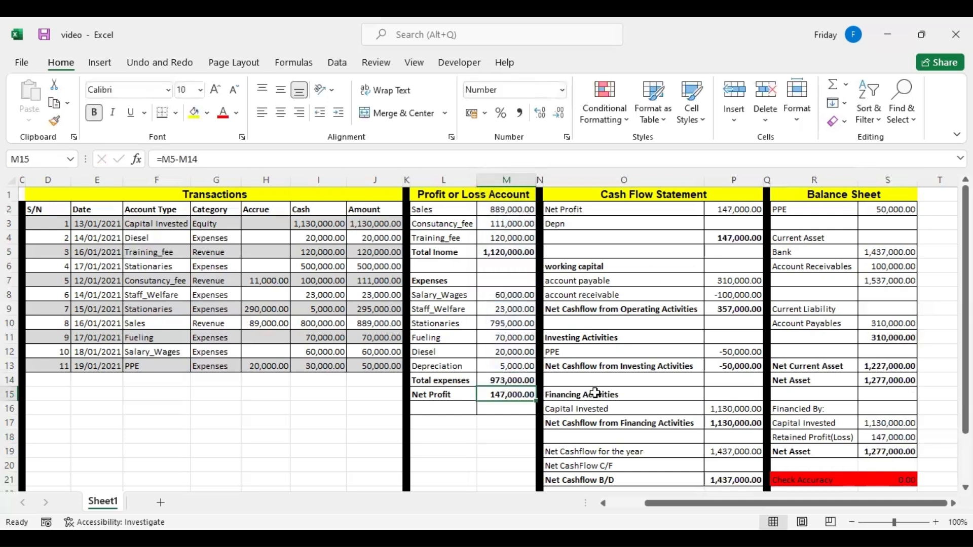
left_click(504, 378)
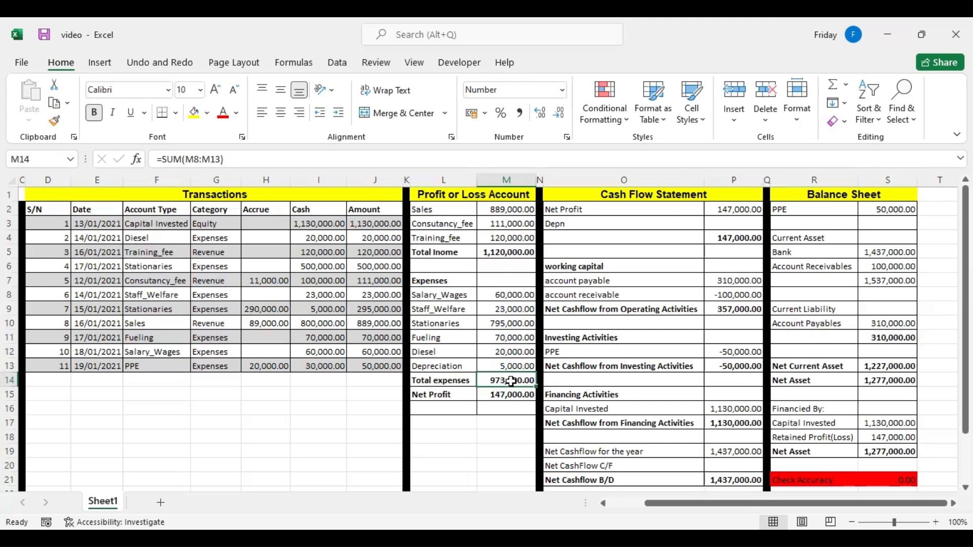
Link Depn in P3 of the cash flow statement to the Depreciation amount in M13.
left_click(723, 224)
type("=")
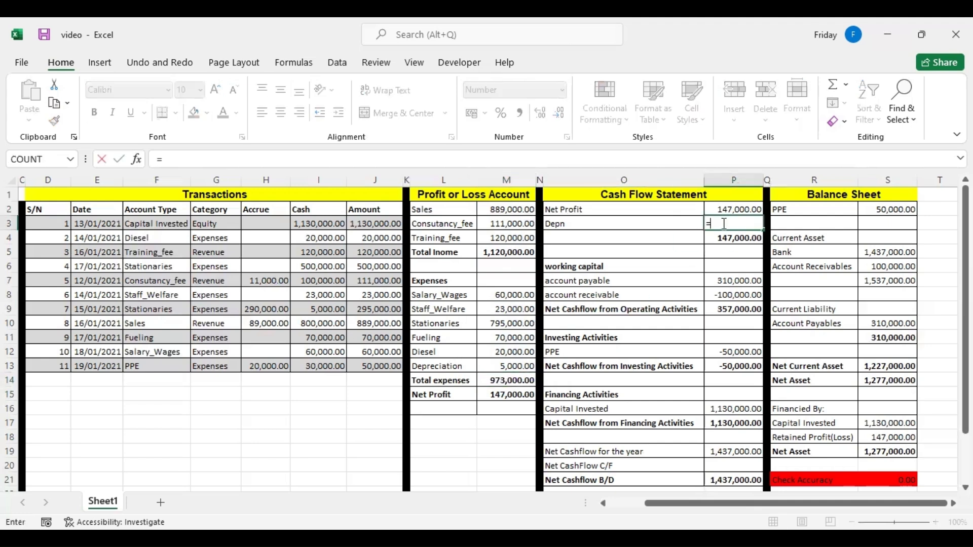
left_click(514, 367)
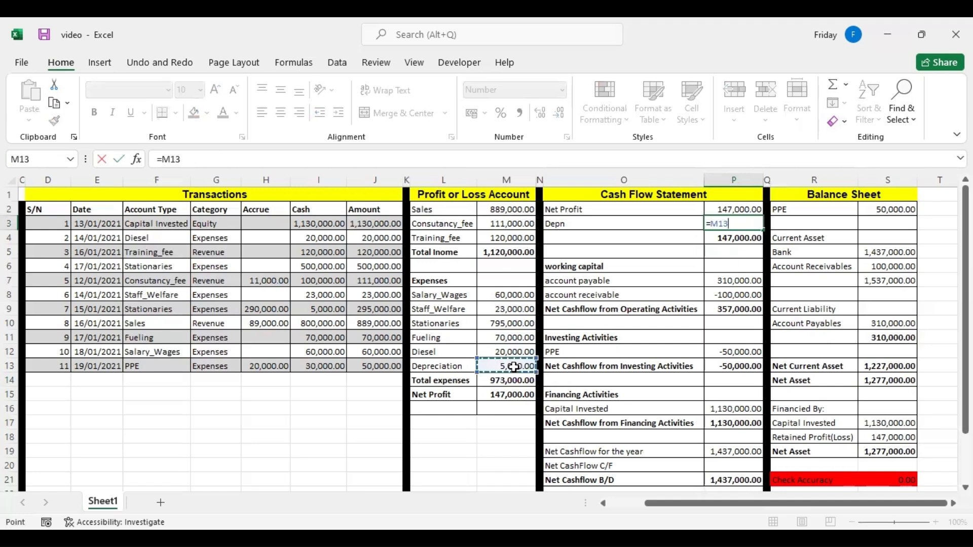
key("Return")
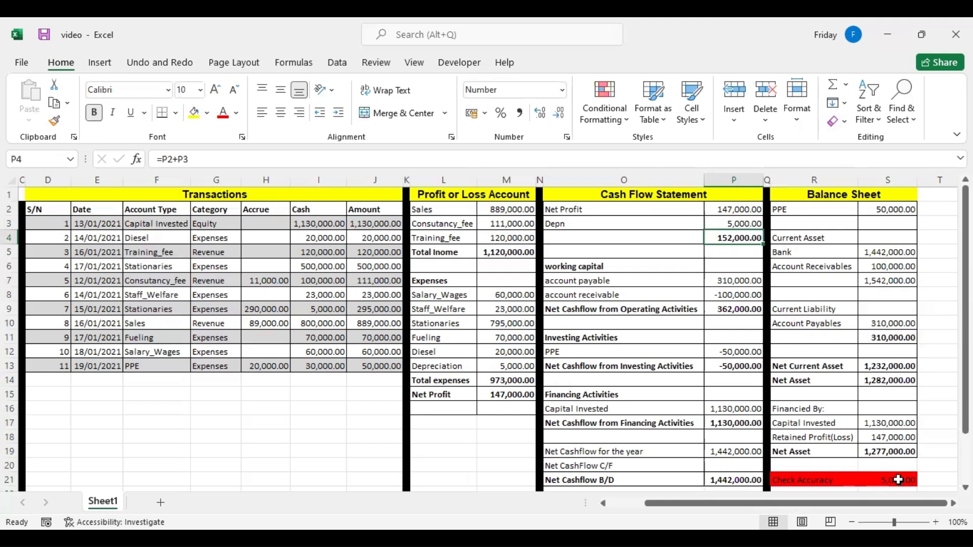
Deduct the cash flow depreciation in P3 from the balance sheet's PPE formula in S2, giving =SUMIF(F3:F13,R2,J3:J13)-P3.
left_click(796, 210)
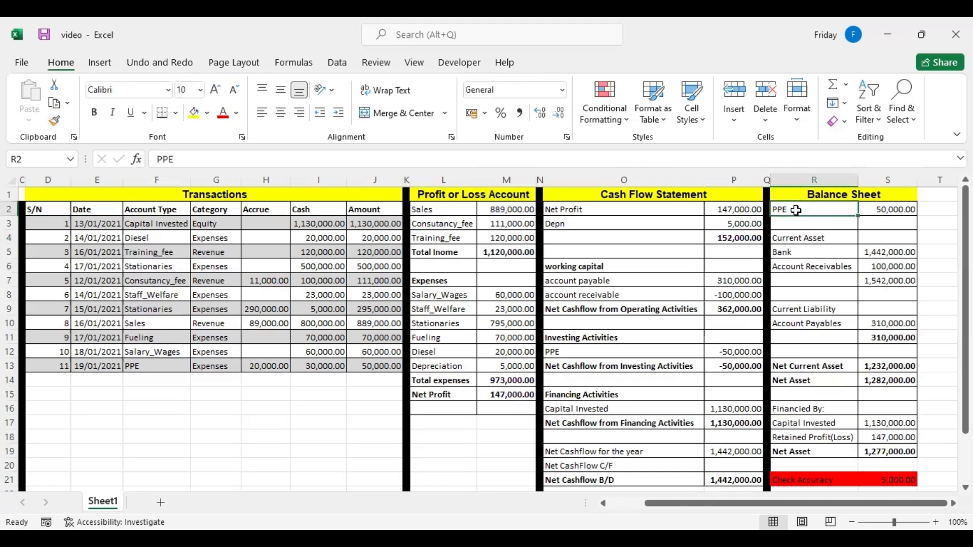
double_click(877, 210)
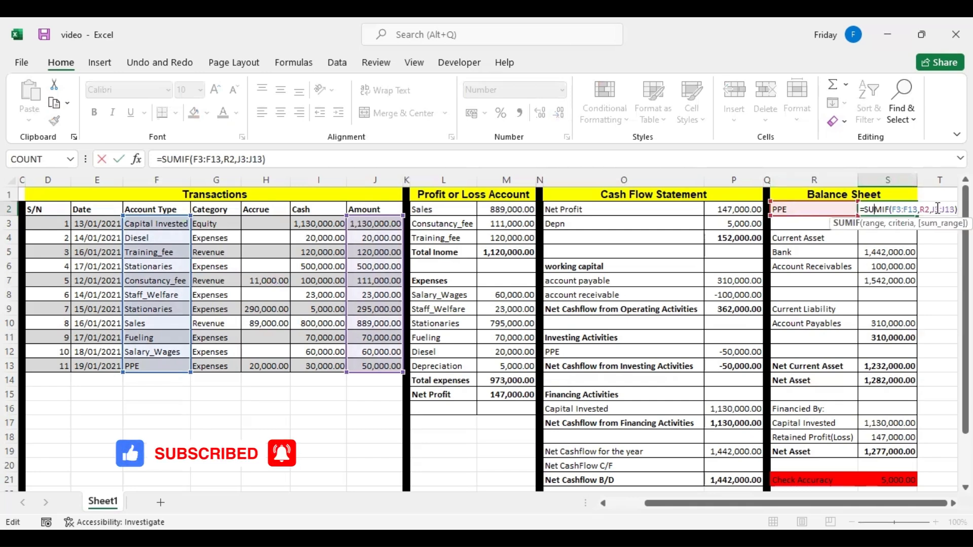
key("End")
type("-")
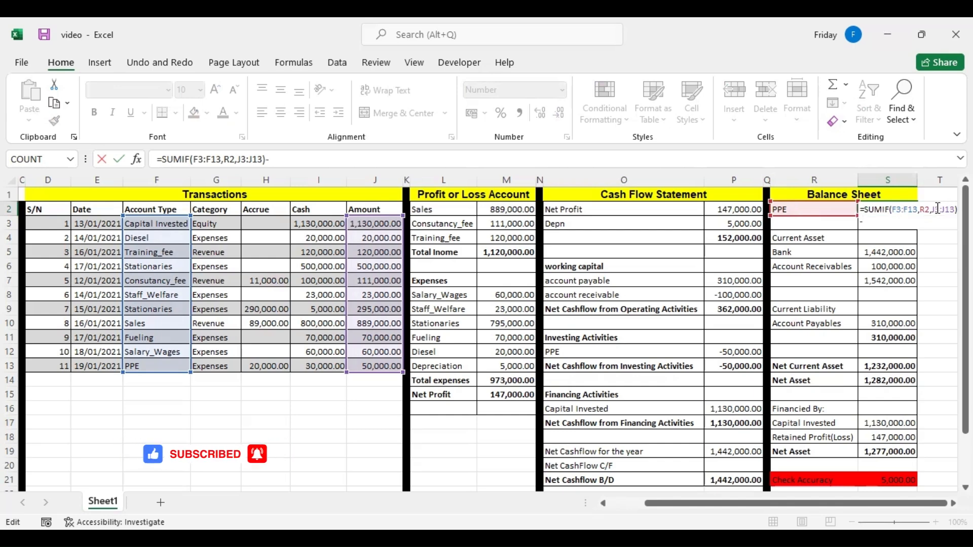
left_click(749, 222)
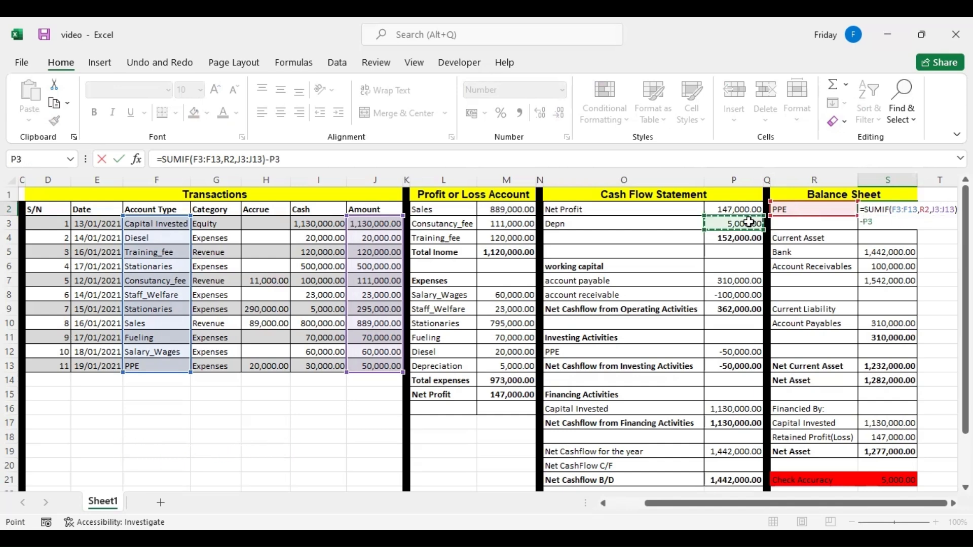
key("Return")
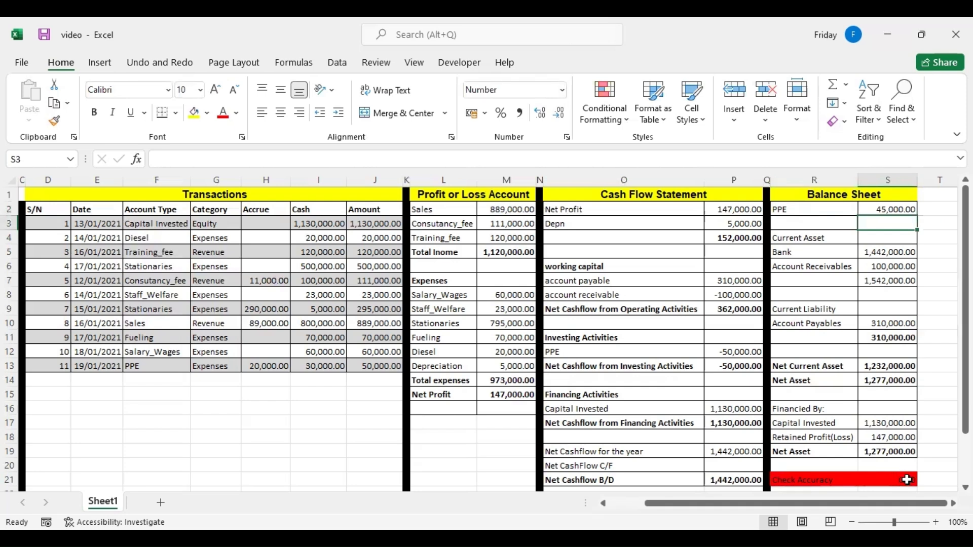
Compare the two Net Asset lines of the balance sheet and look across the account list, transactions and statements.
left_click(806, 380)
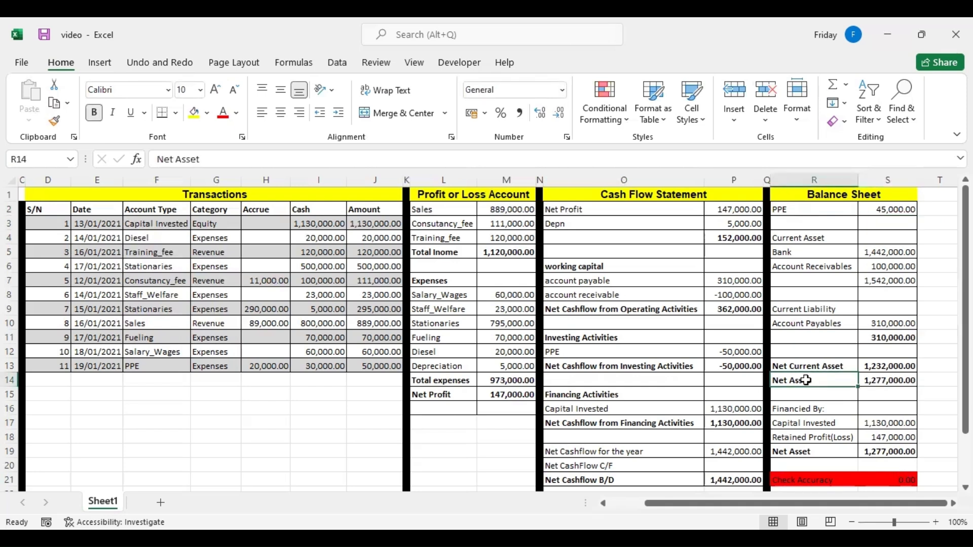
left_click(808, 450)
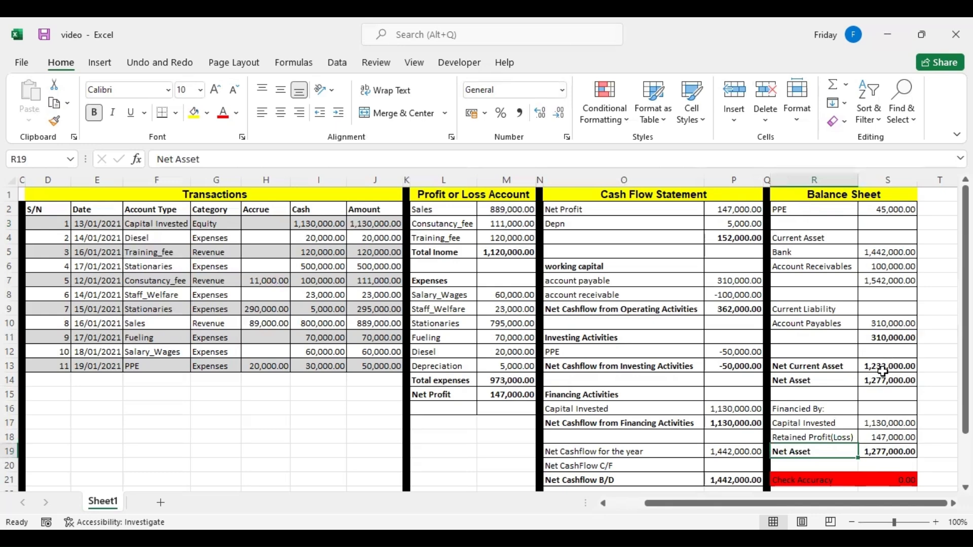
left_click(297, 254)
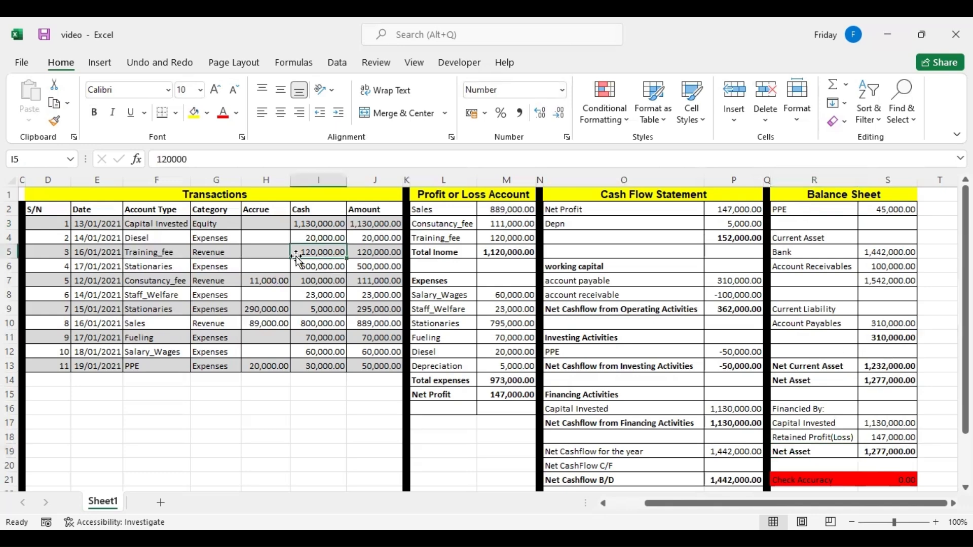
key("Left")
key("Left")
key("Left")
key("Left")
key("Left")
key("Left")
key("Left")
key("Left")
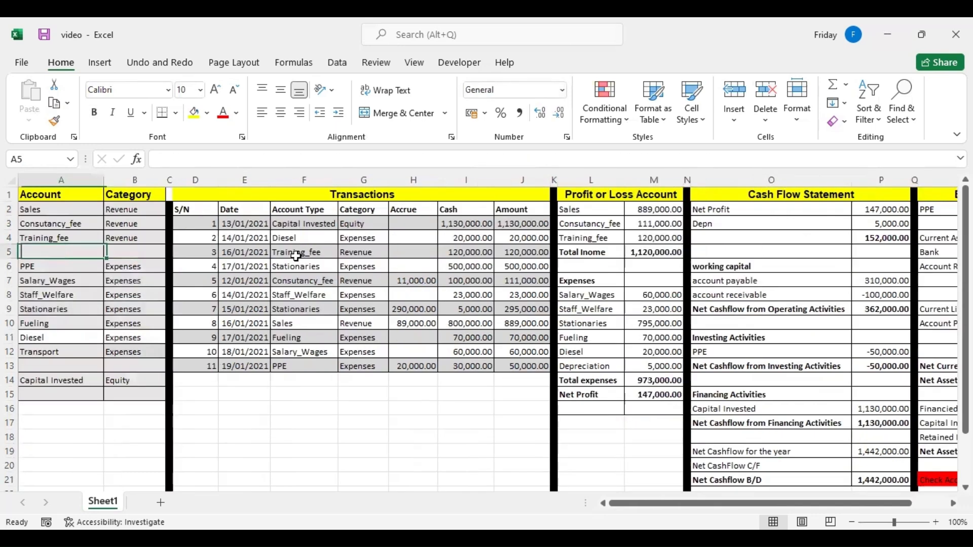
key("Right")
key("Right")
key("Right")
key("Right")
key("Right")
key("Right")
key("Right")
key("Right")
key("Right")
key("Right")
key("Right")
key("Right")
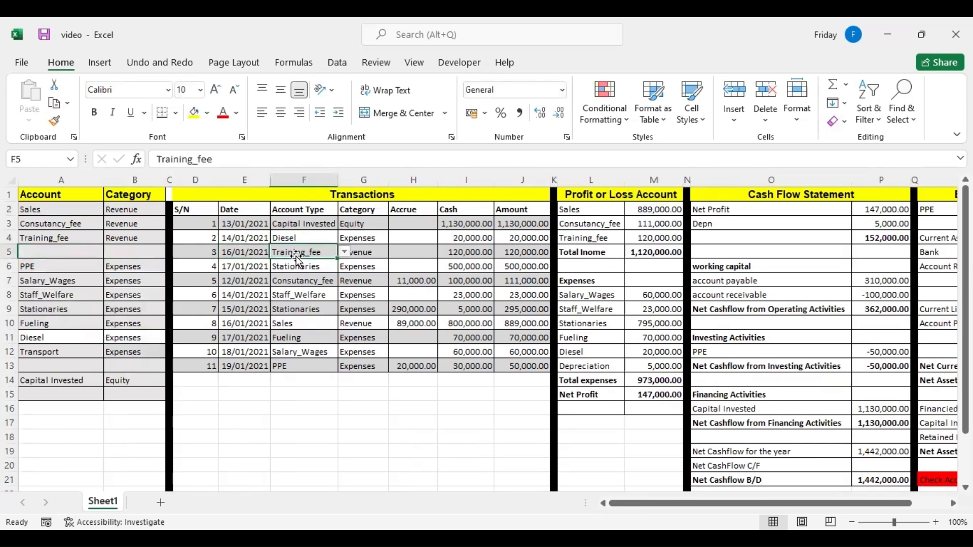
key("Right")
key("Right")
key("Right")
key("Right")
key("Right")
key("Right")
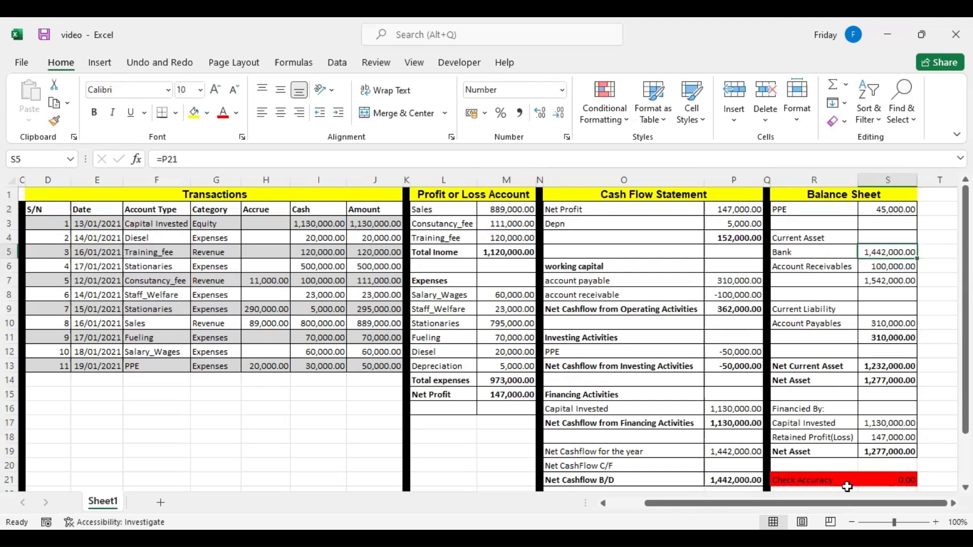
Change the account type of transaction 2 in F4 to Sales, chosen from the account list.
left_click(173, 268)
left_click(176, 239)
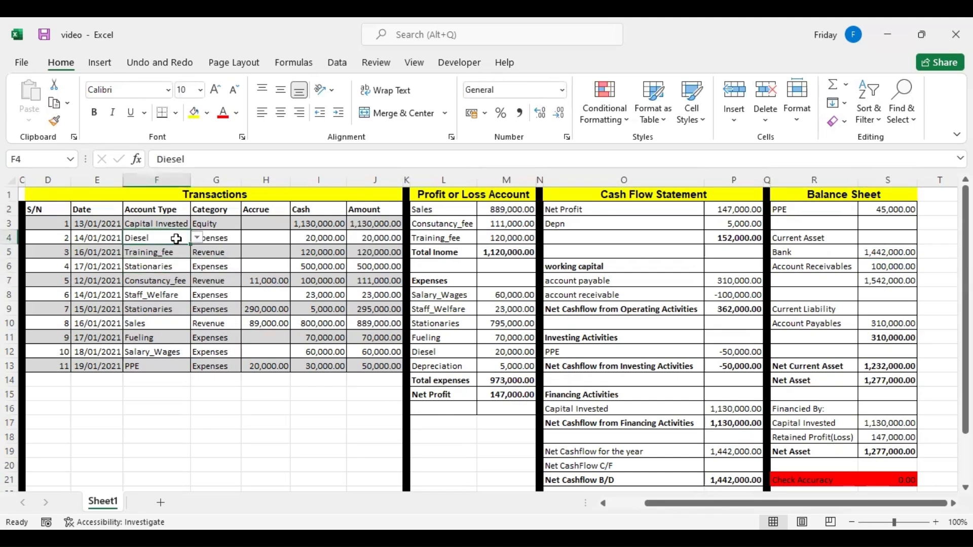
left_click(196, 237)
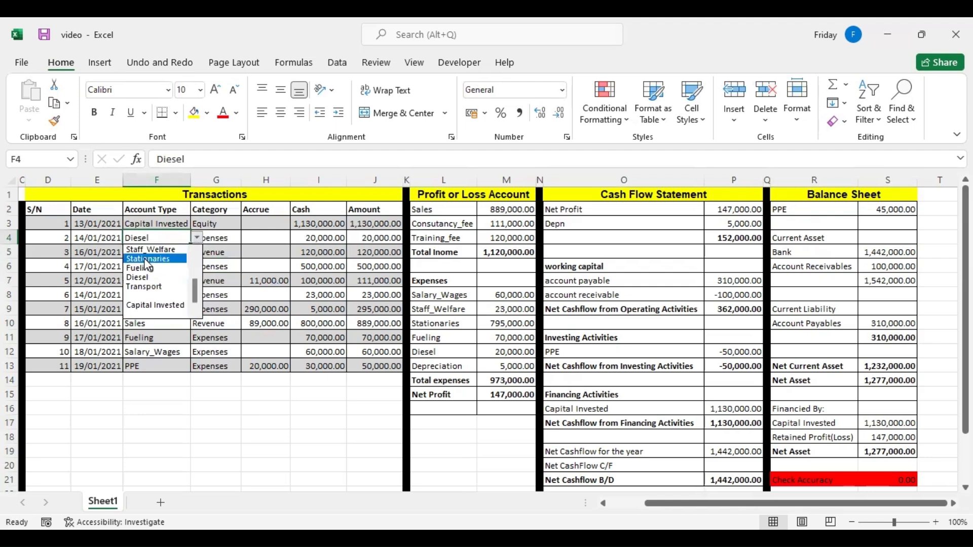
scroll(180, 276, "up", 2)
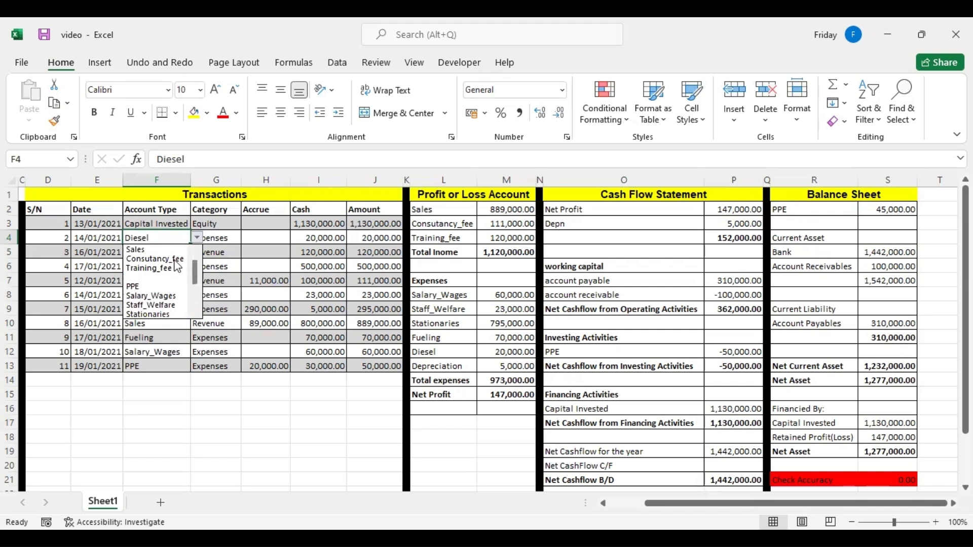
left_click(157, 249)
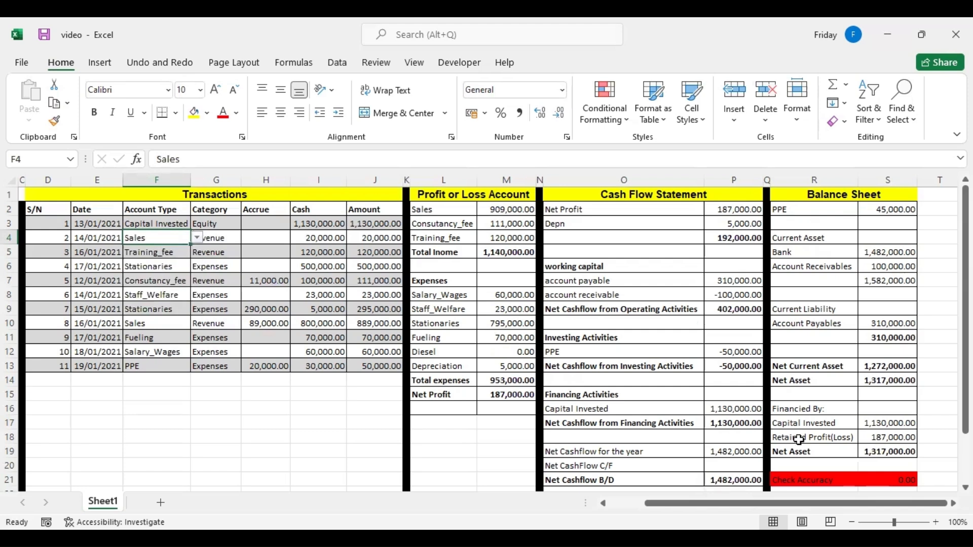
Enter an accrued amount of 100,000 for transaction 2 in H4 and check the Net Profit and Net Cashflow B/D cells.
left_click(261, 236)
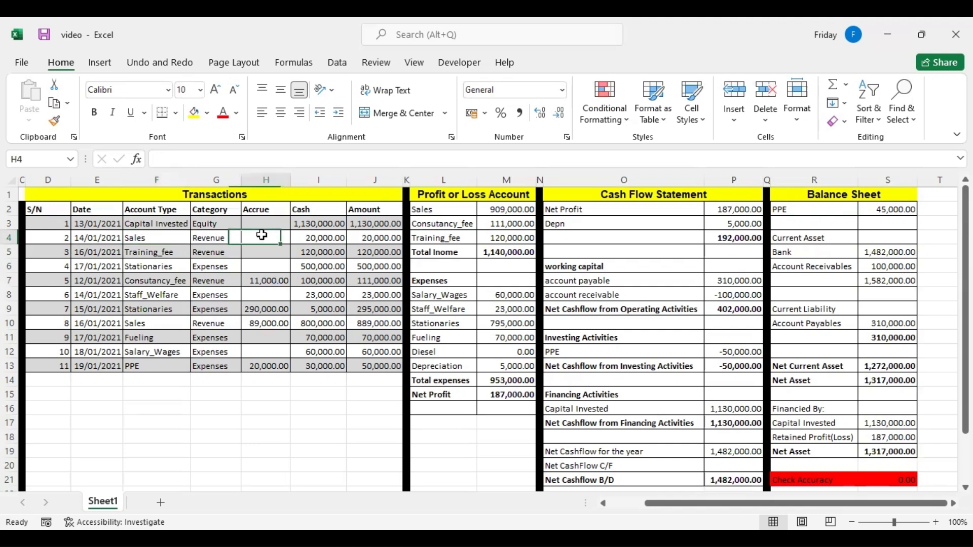
type("100")
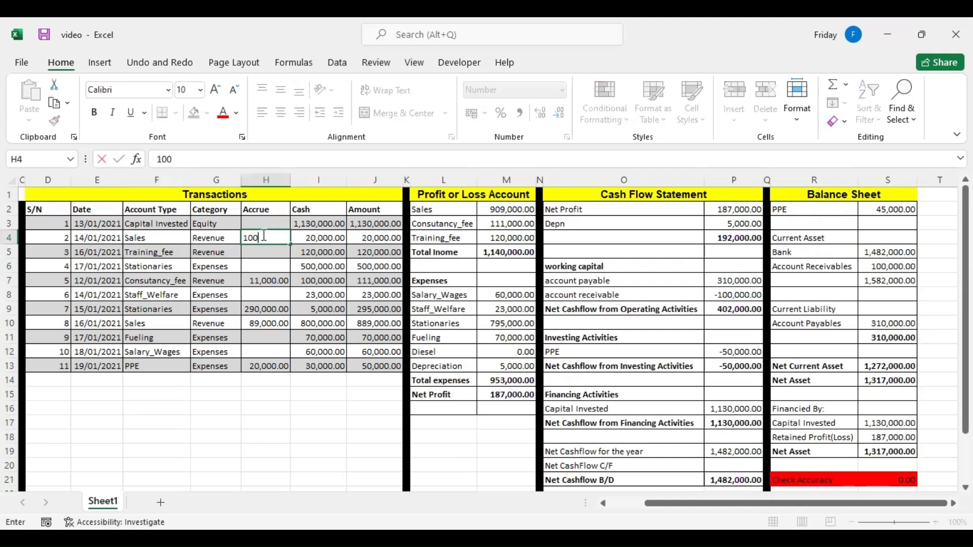
type(",000")
left_click(278, 261)
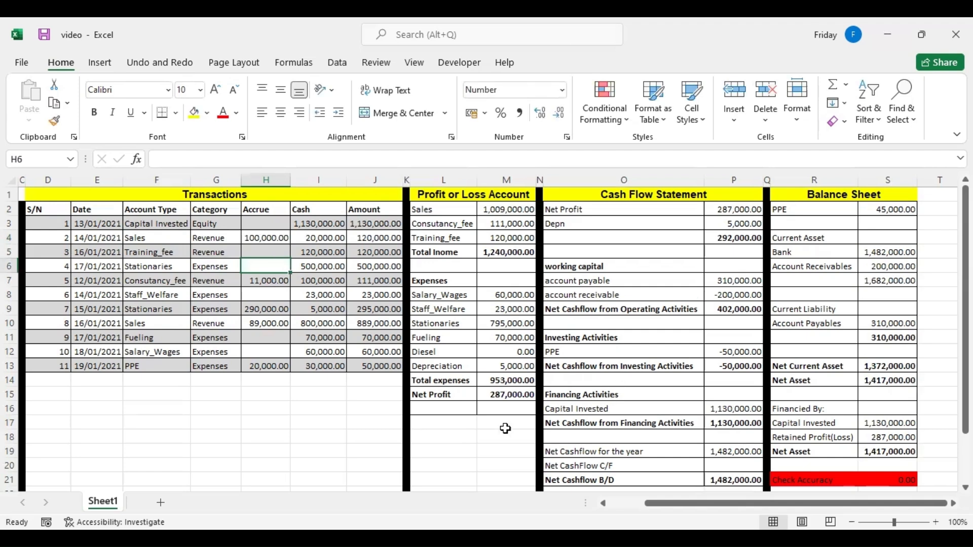
left_click(492, 393)
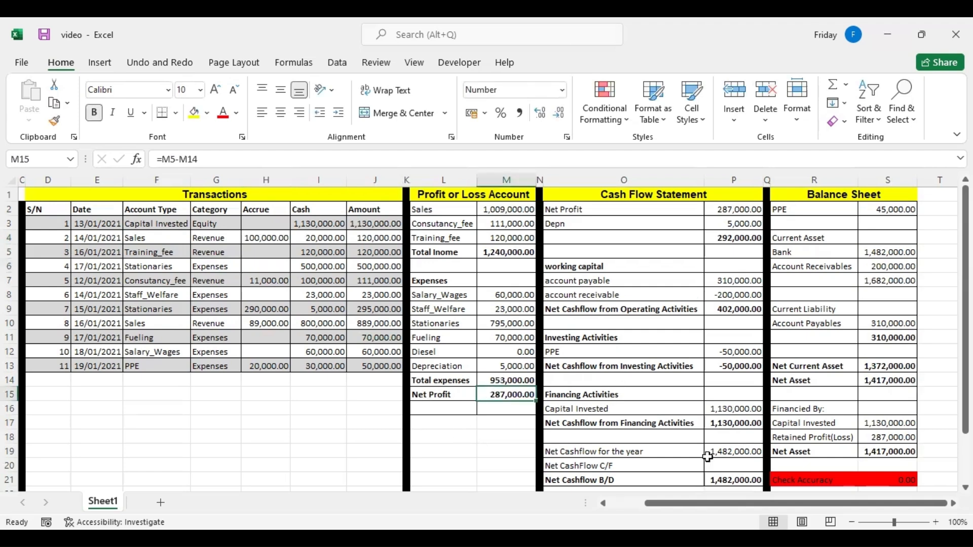
left_click(731, 478)
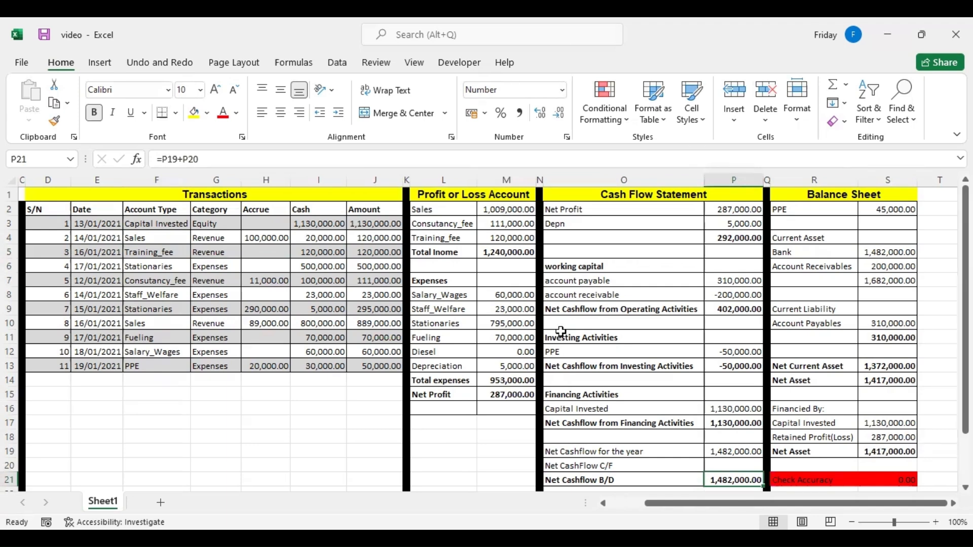
left_click(263, 237)
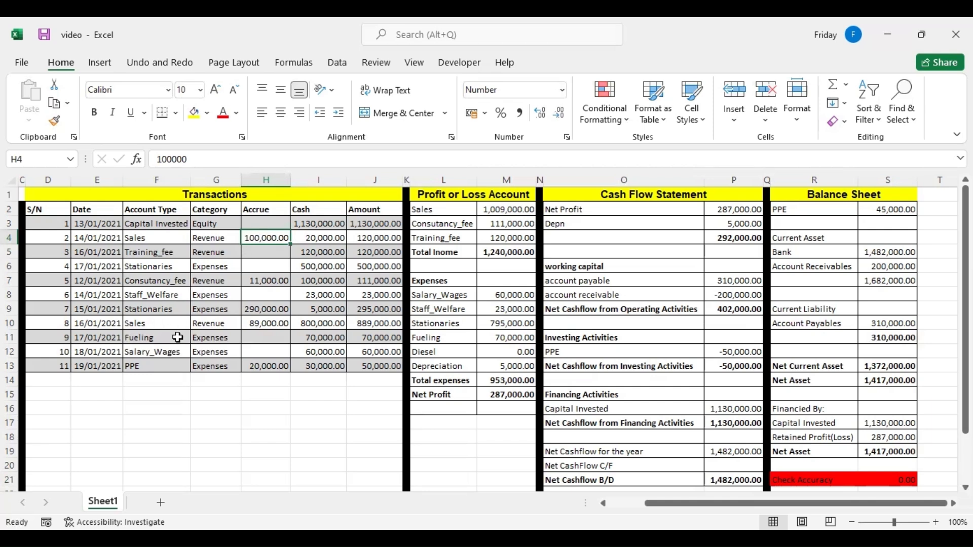
Enter an accrued amount of 1,500,000 for the Fueling transaction in H11 and check the balance sheet's Net Asset in S19.
left_click(245, 338)
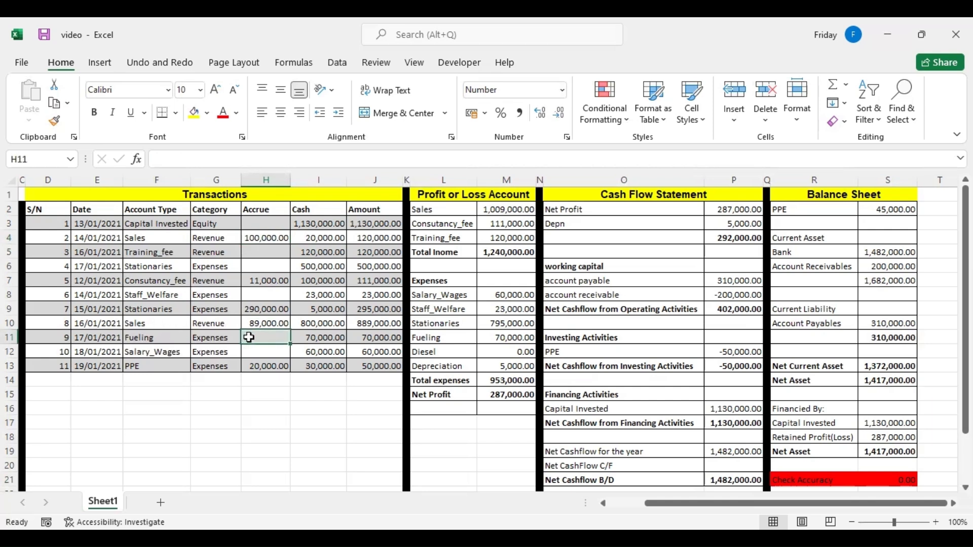
type("1500000")
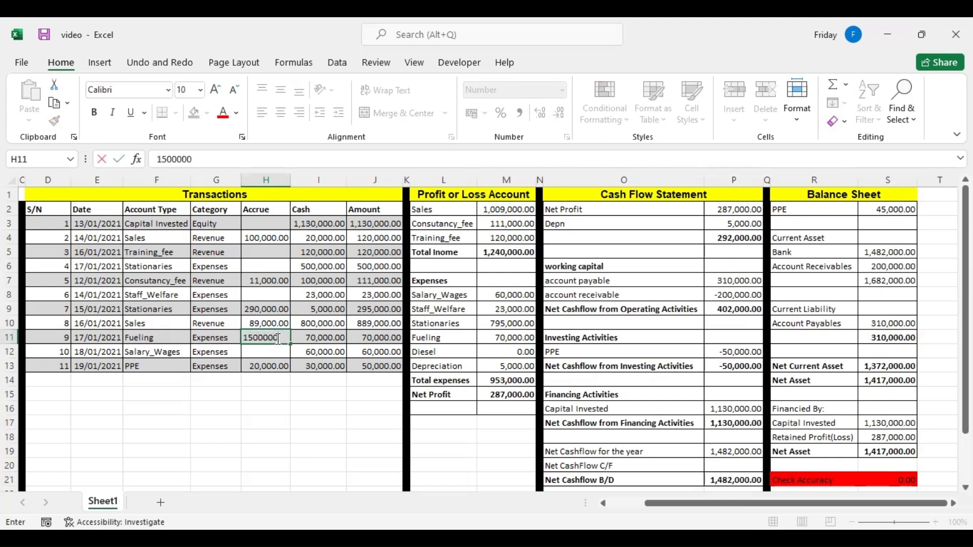
key("Return")
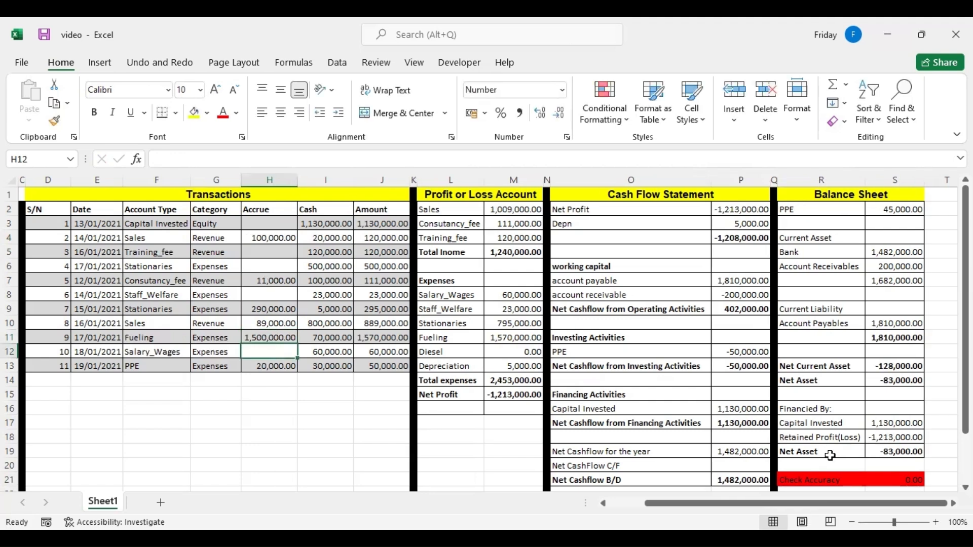
left_click(888, 454)
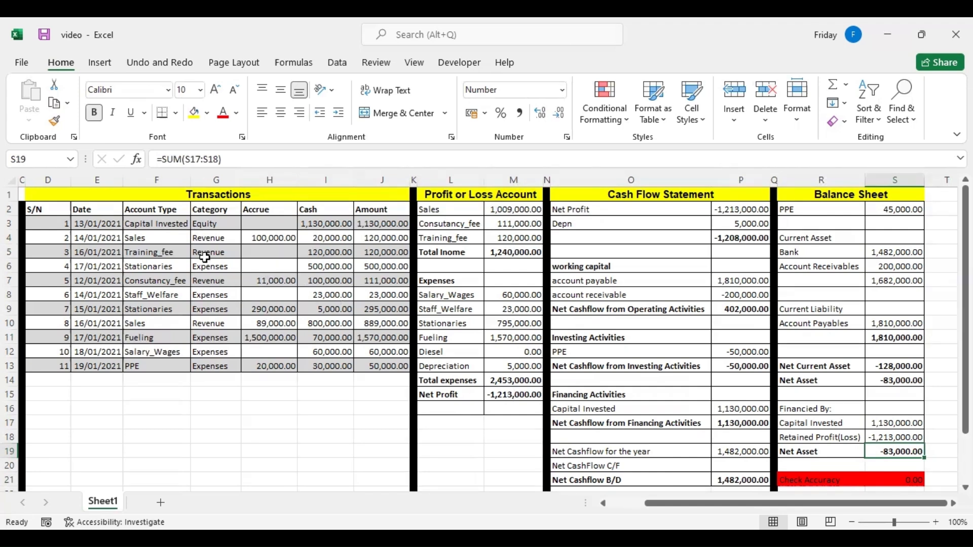
Look over the account list, transactions, profit or loss account, cash flow statement and balance sheet, including their lower rows.
left_click(122, 230)
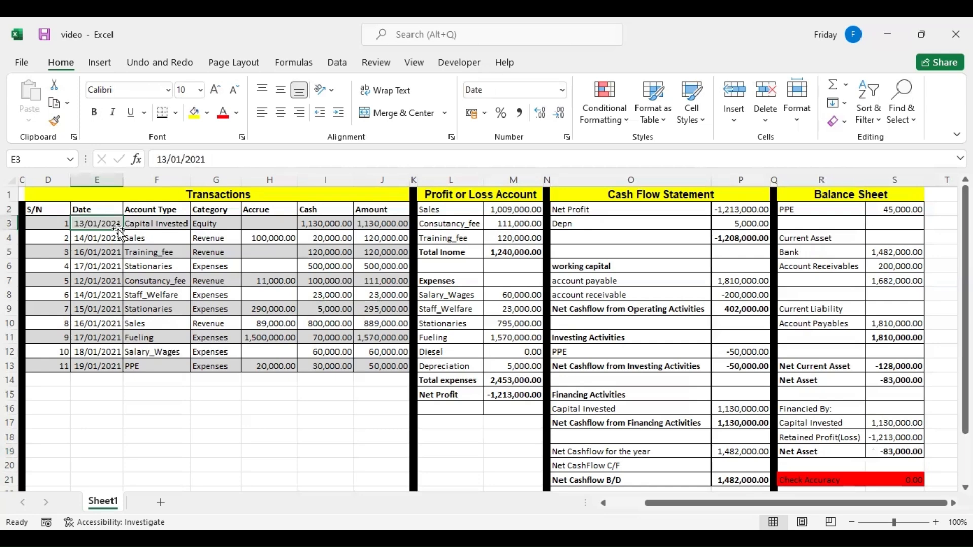
key("Left")
key("Left")
key("Left")
key("Left")
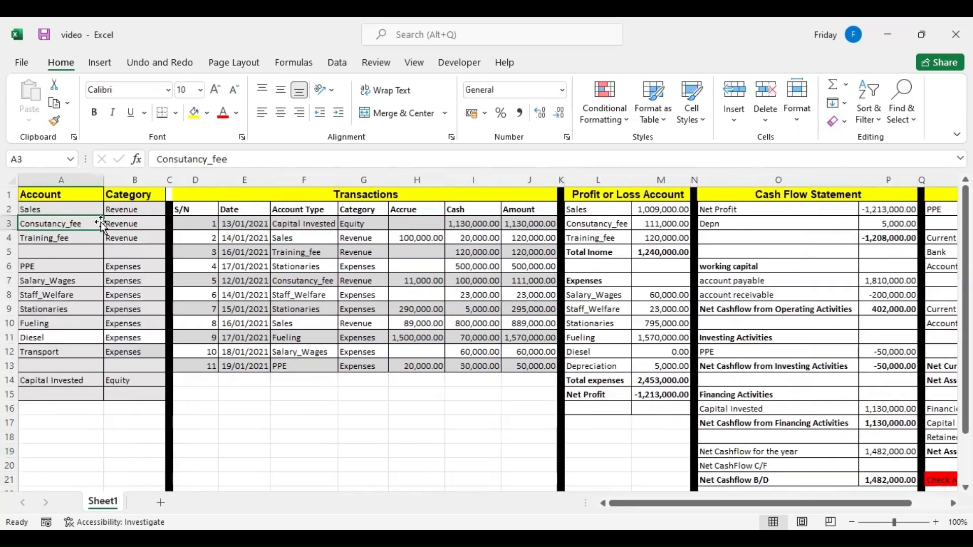
key("Right")
key("Right")
key("Right")
key("Right")
key("Right")
key("Right")
key("Right")
key("Right")
key("Right")
key("Right")
key("Right")
key("Right")
key("Right")
key("Right")
key("Right")
key("Right")
key("Right")
key("Right")
key("Right")
key("Right")
key("Right")
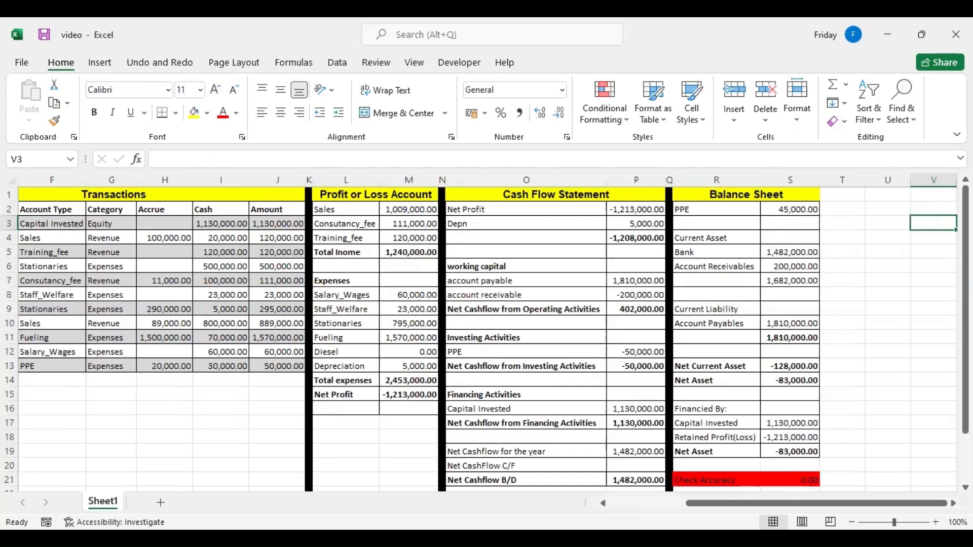
scroll(335, 243, "down", 1)
left_click(348, 251)
left_click(340, 222)
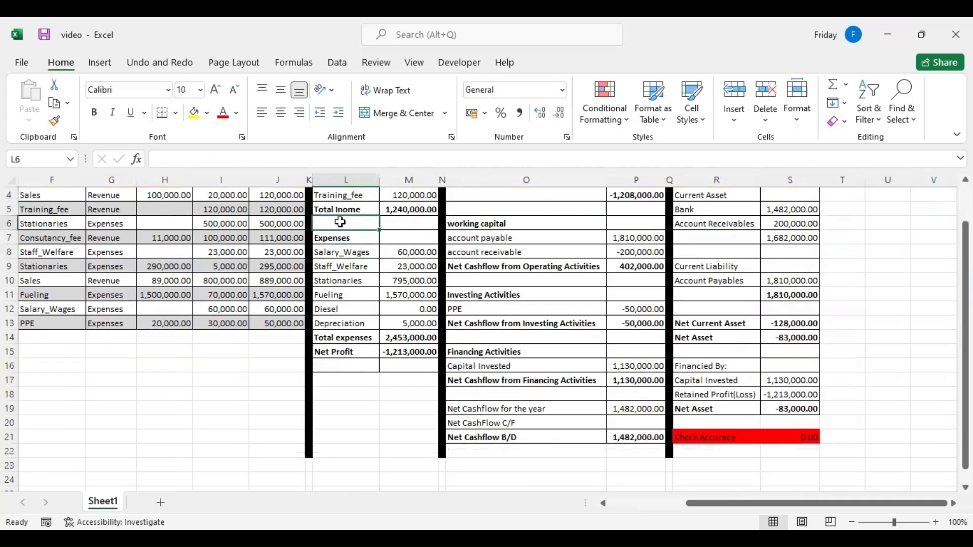
key("Left")
key("Left")
key("Left")
key("Left")
key("Left")
key("Left")
key("Left")
key("Left")
key("Left")
key("Left")
key("Left")
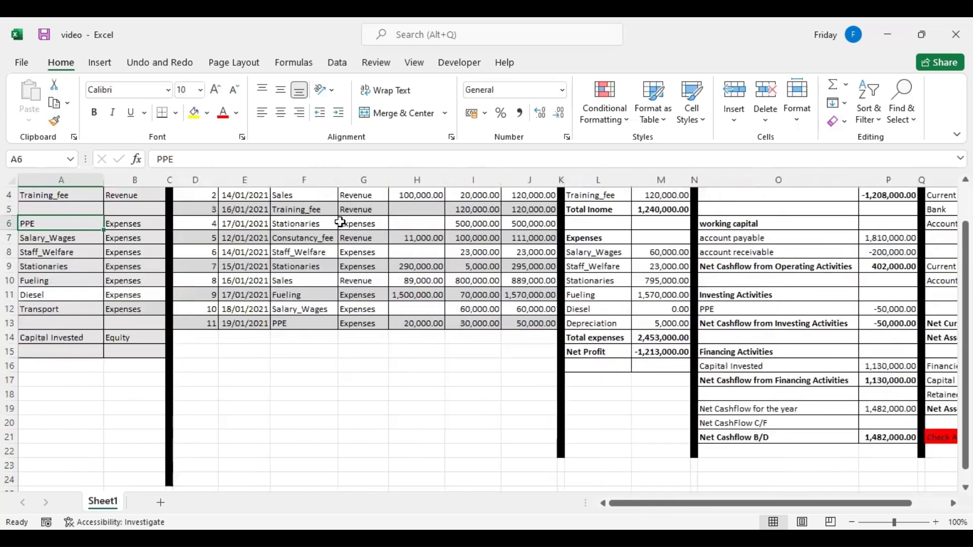